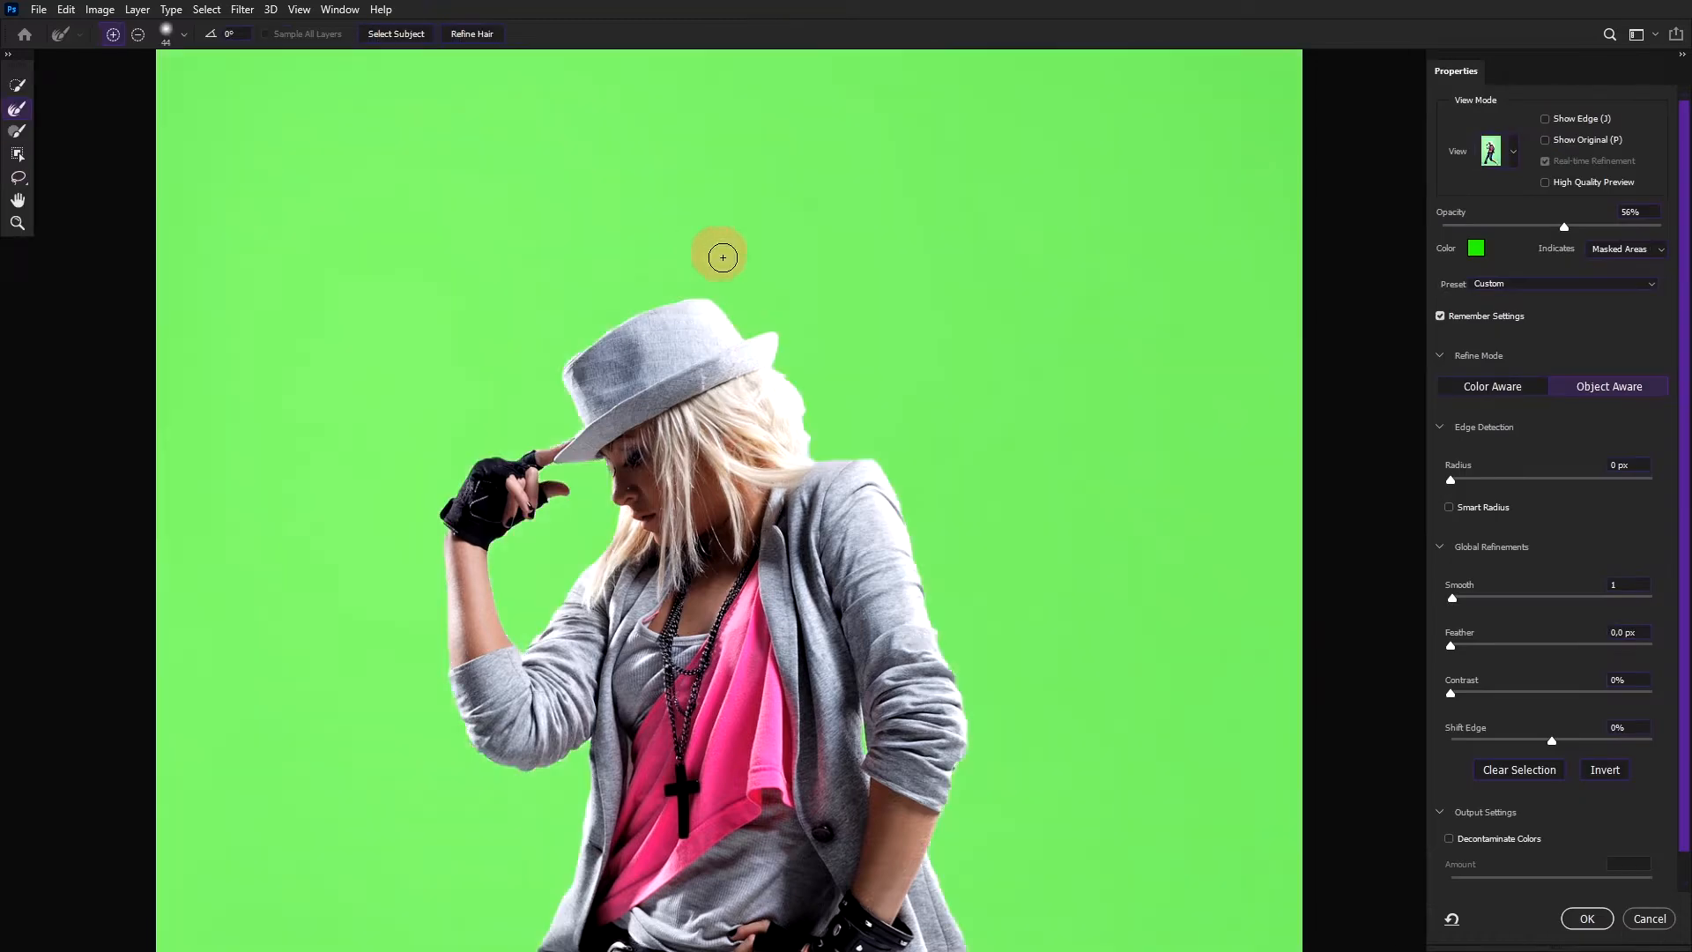
# Refine the selection edges along the hair behind the head and in front of the face with the Refine Edge brush.
pyautogui.moveTo(780, 357)
pyautogui.mouseDown()
pyautogui.moveTo(810, 382)
pyautogui.moveTo(813, 421)
pyautogui.moveTo(846, 445)
pyautogui.mouseUp()
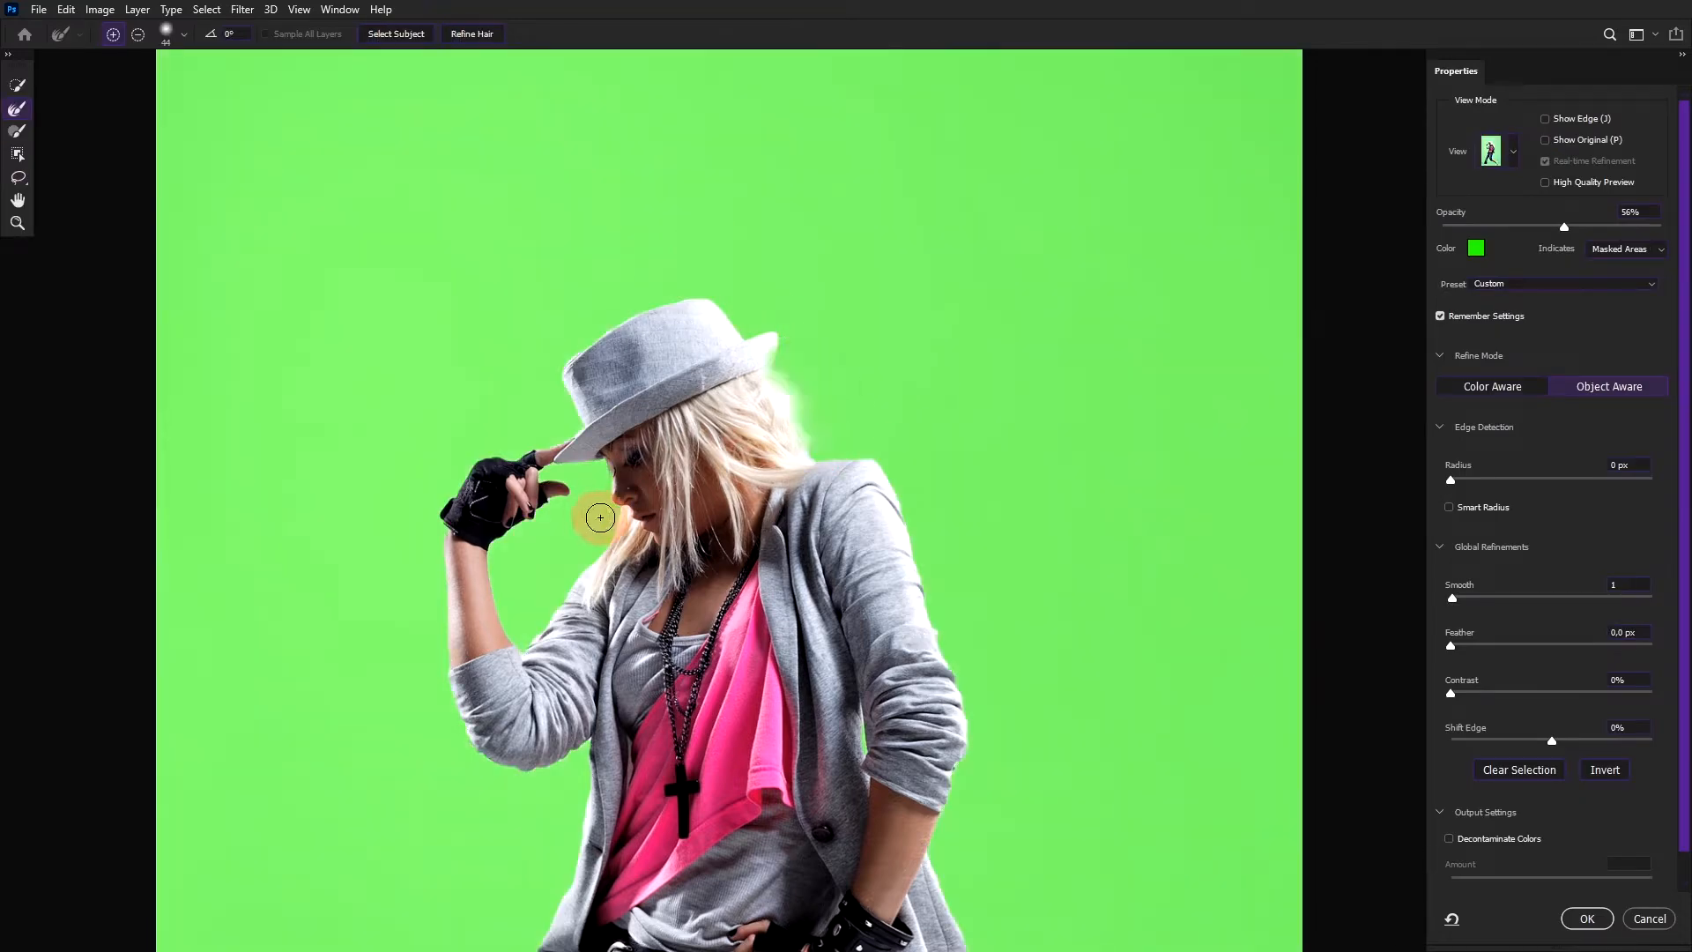
pyautogui.moveTo(621, 660)
pyautogui.mouseDown()
pyautogui.moveTo(604, 462)
pyautogui.moveTo(601, 498)
pyautogui.moveTo(628, 512)
pyautogui.moveTo(608, 542)
pyautogui.moveTo(679, 536)
pyautogui.moveTo(632, 525)
pyautogui.moveTo(700, 514)
pyautogui.moveTo(649, 524)
pyautogui.mouseUp()
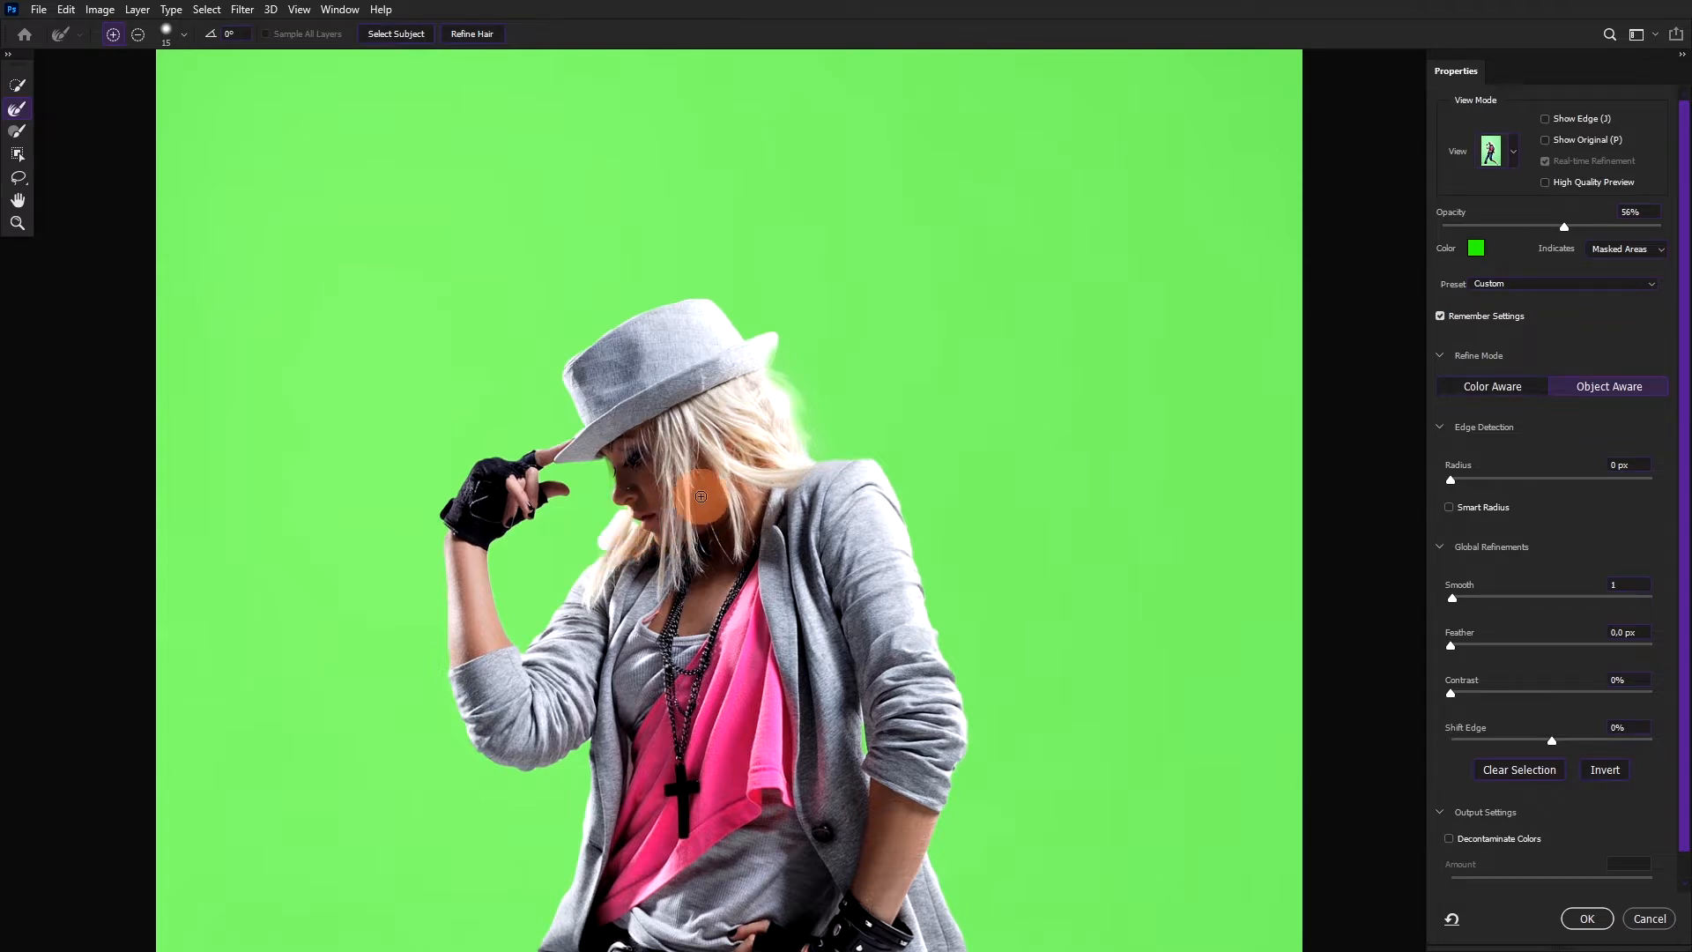
pyautogui.scroll(3, 623, 531)
pyautogui.press('b')
pyautogui.moveTo(631, 537); pyautogui.dragTo(547, 568)
pyautogui.click(17, 109)
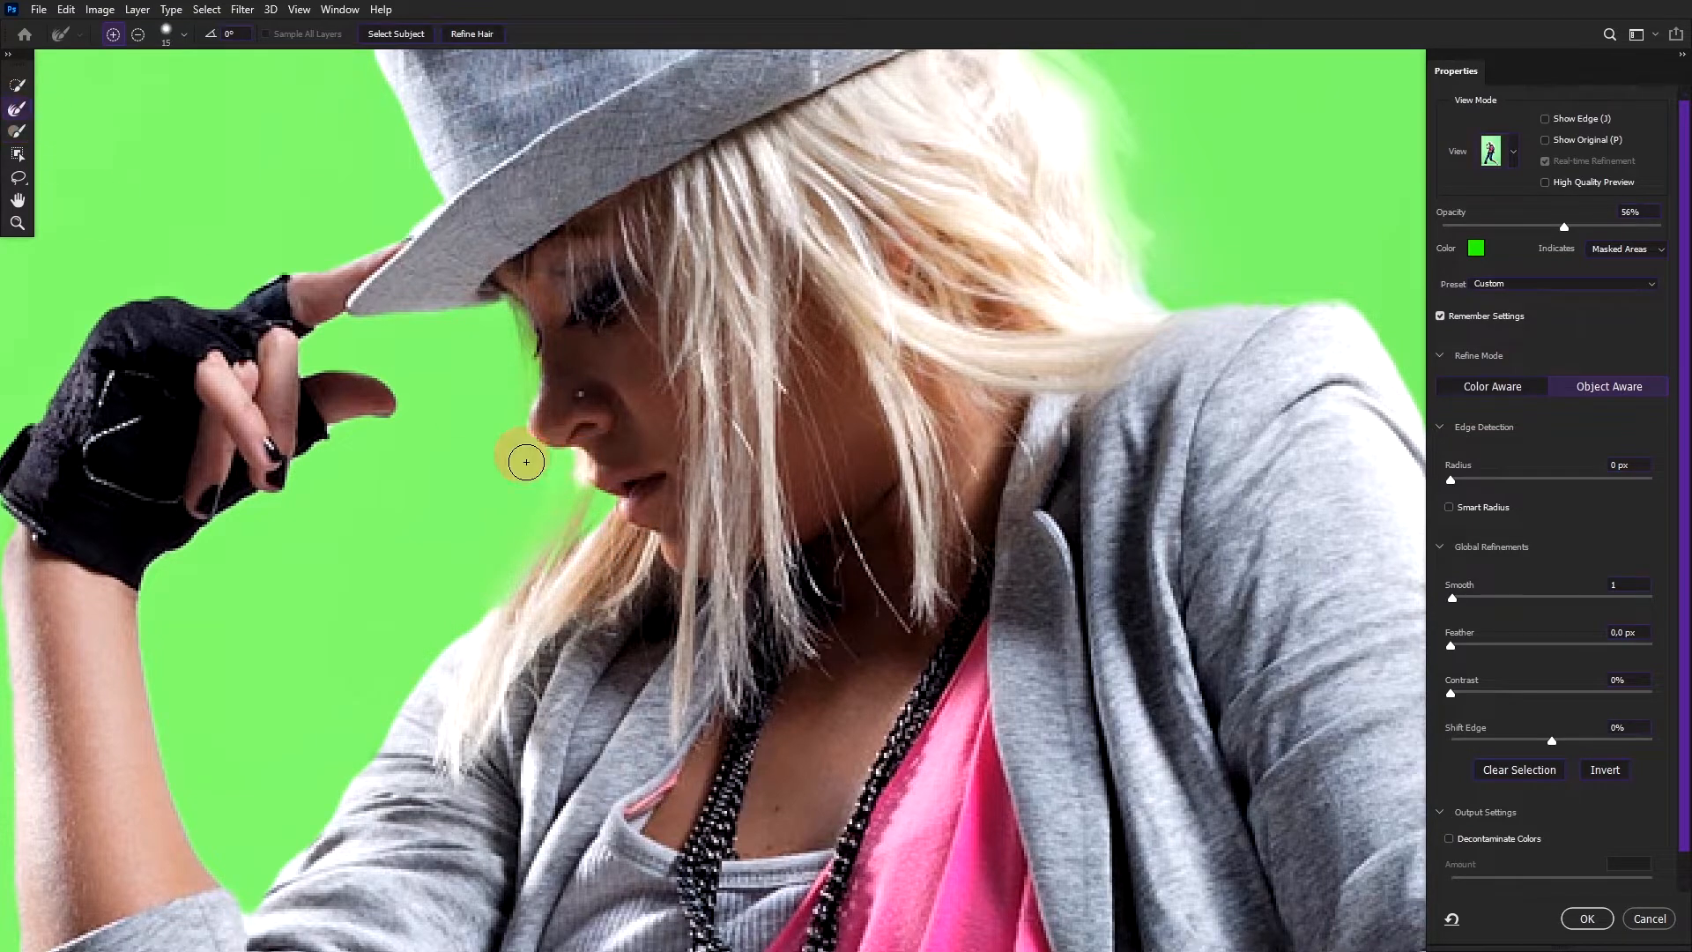
pyautogui.moveTo(577, 466); pyautogui.dragTo(570, 470)
pyautogui.moveTo(573, 464); pyautogui.dragTo(577, 490)
pyautogui.scroll(-3, 693, 437)
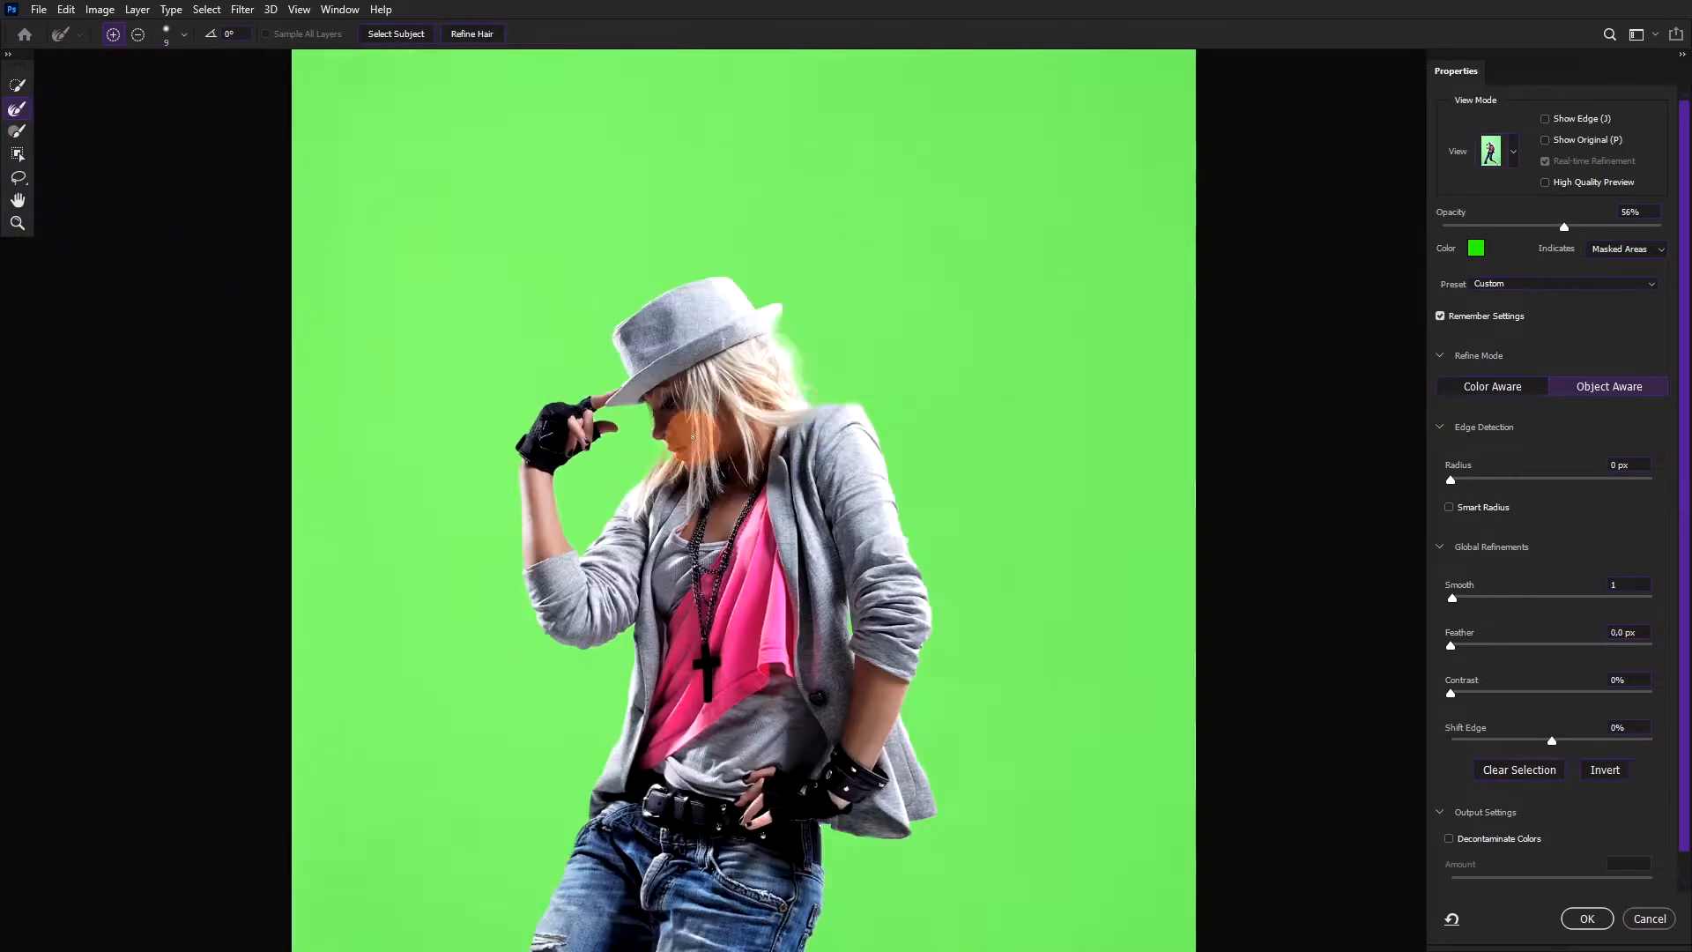
# Output the refined selection of the woman to a new layer.
pyautogui.moveTo(844, 408); pyautogui.dragTo(812, 197)
pyautogui.scroll(-1, 870, 545)
pyautogui.moveTo(870, 545); pyautogui.dragTo(842, 345)
pyautogui.scroll(-2, 1629, 878)
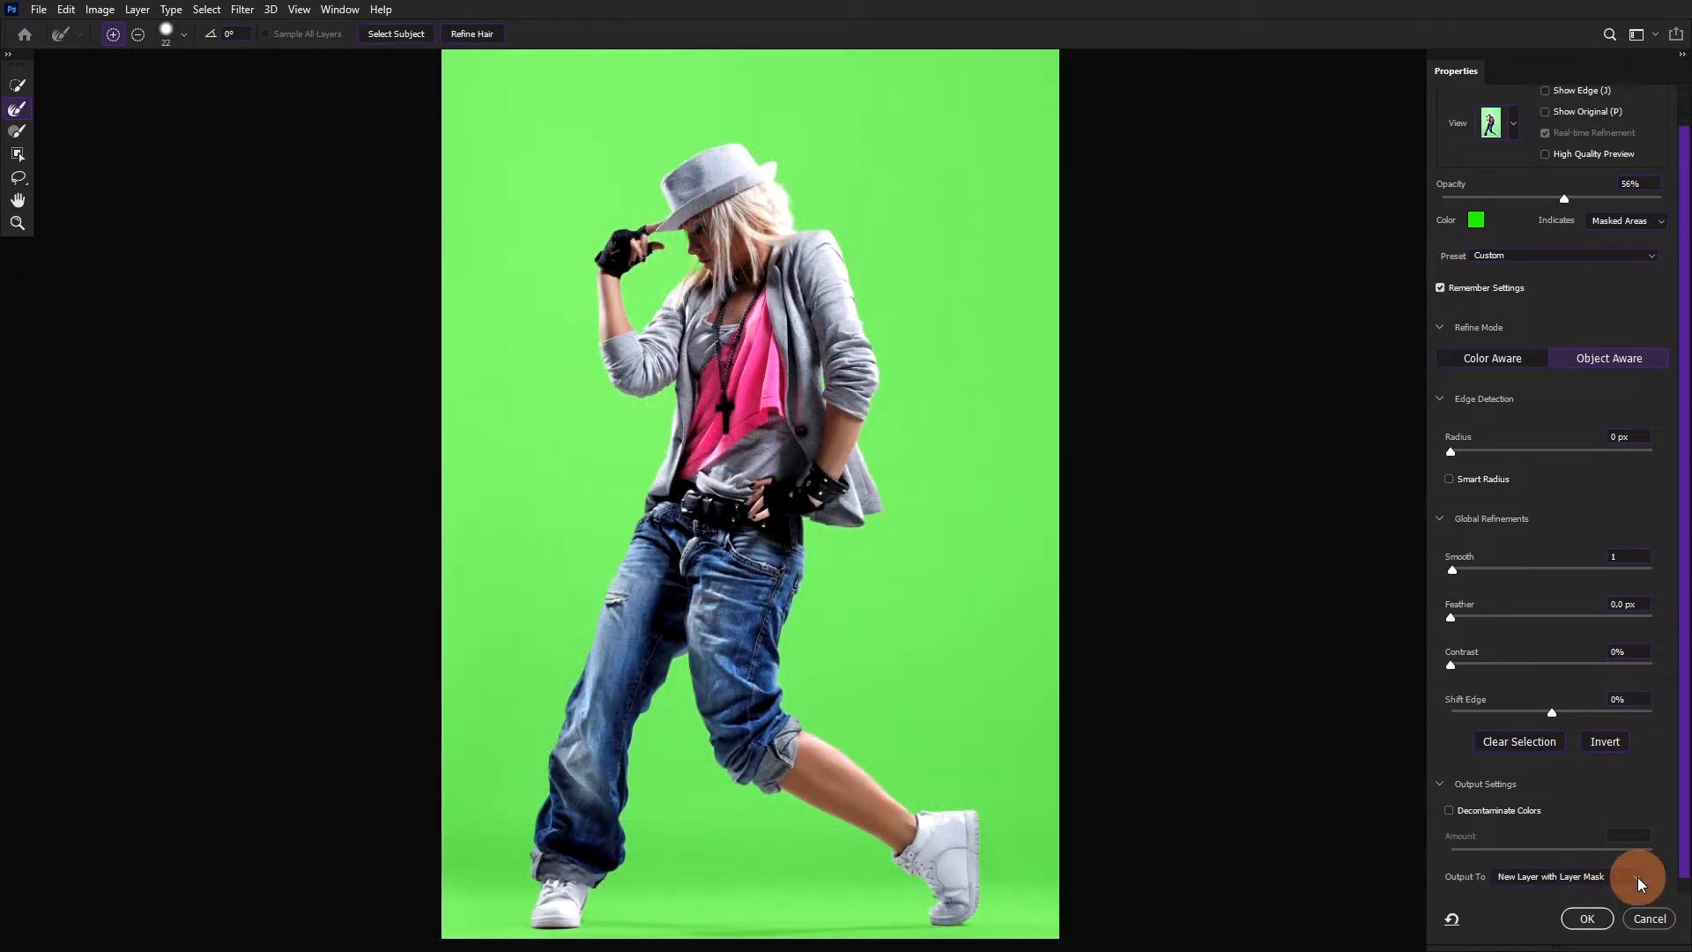
pyautogui.click(1638, 879)
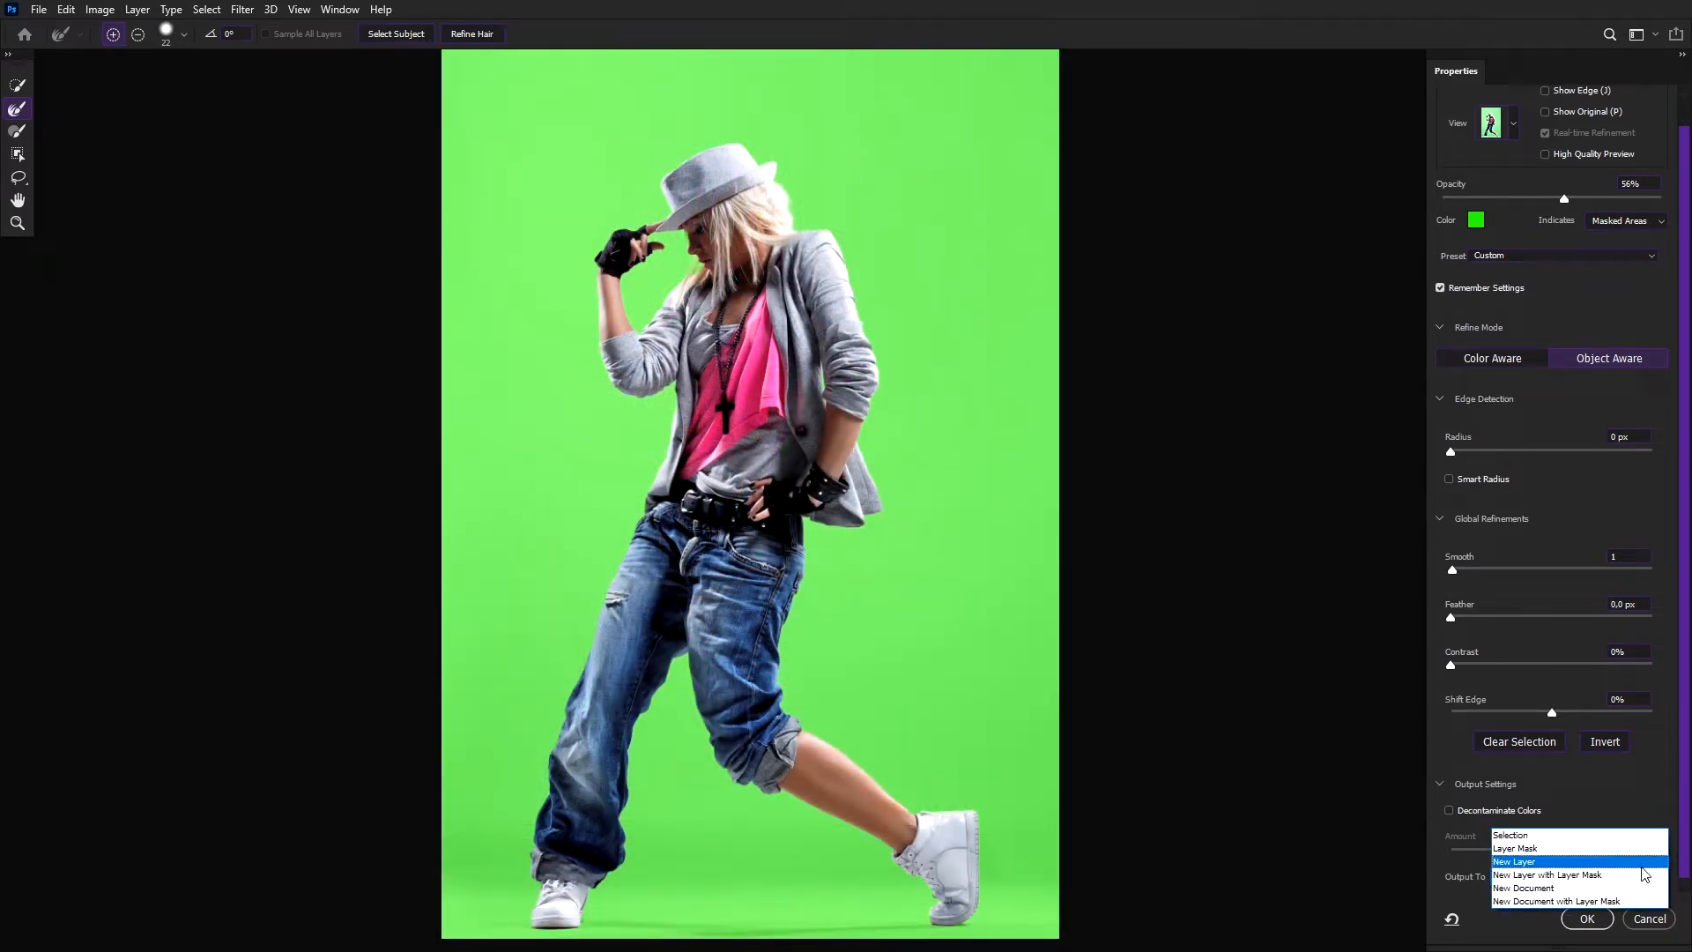
pyautogui.click(1646, 864)
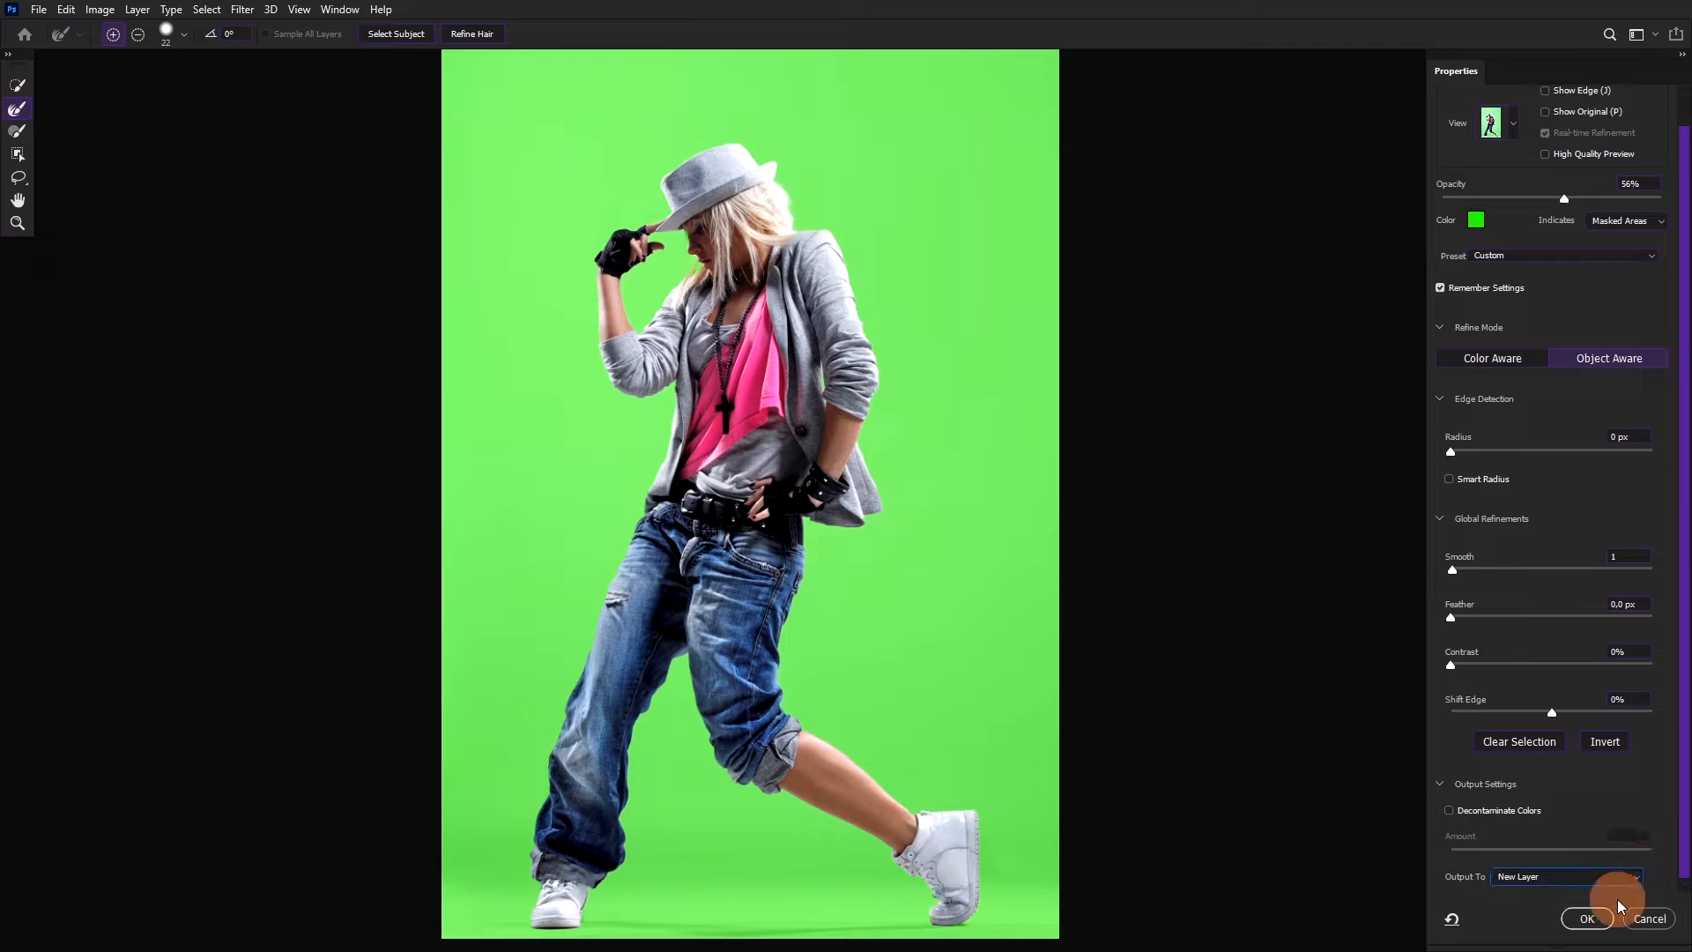
pyautogui.click(1589, 918)
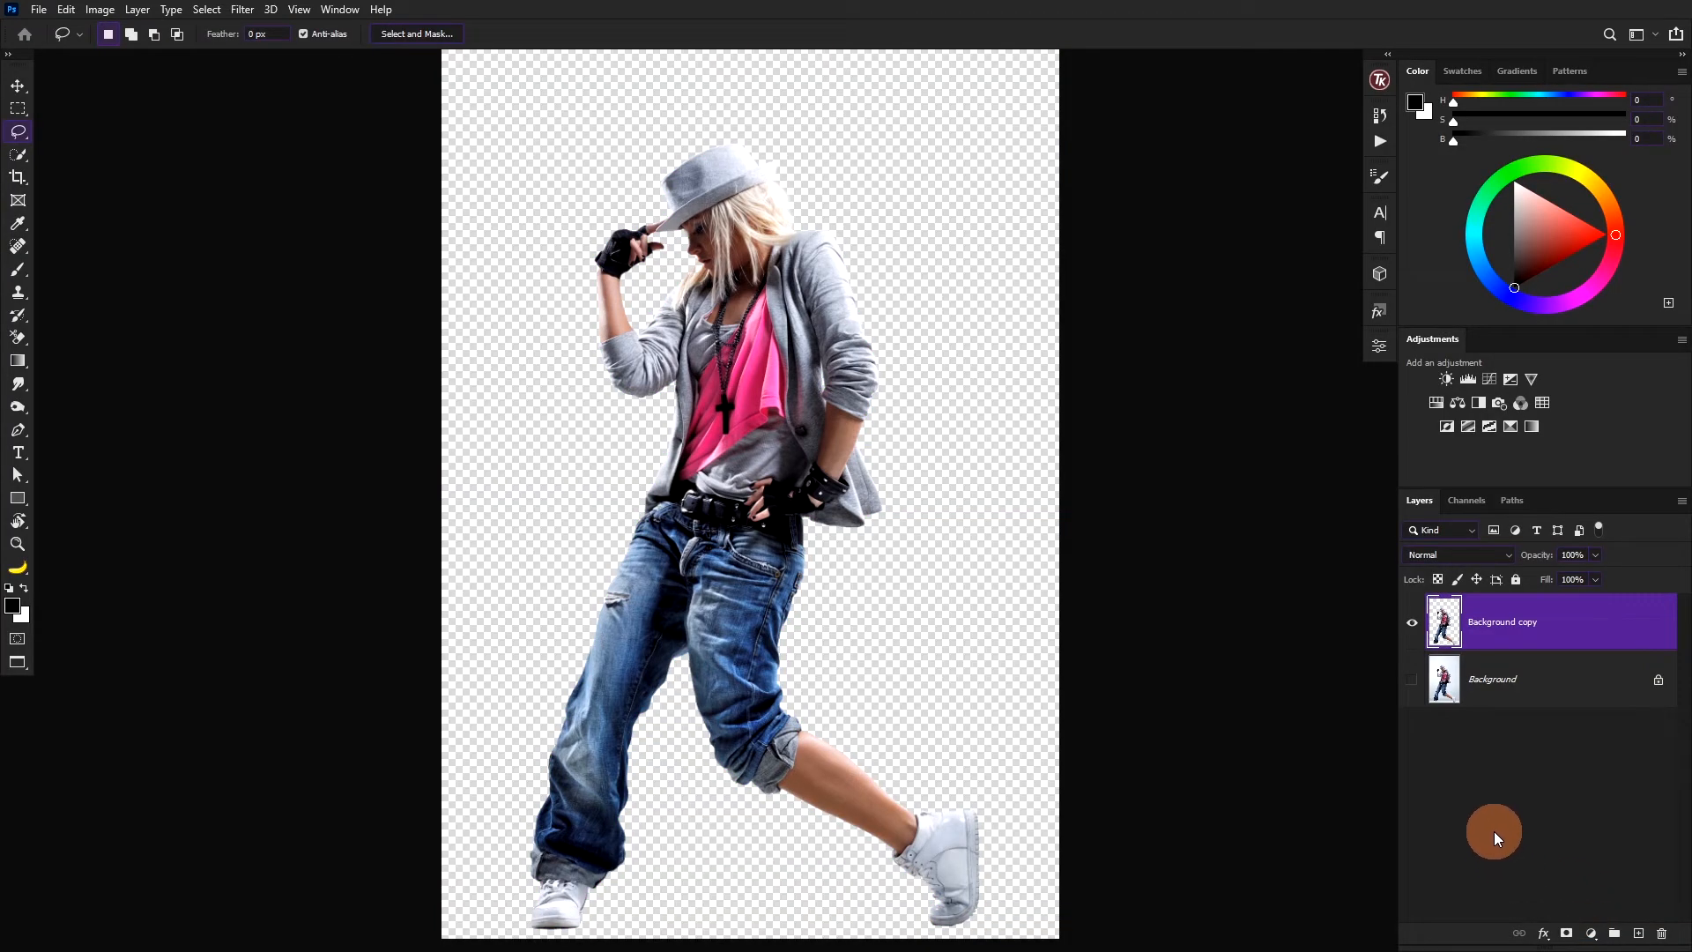
# Show the Background layer and extend the canvas to the right with the Crop tool to nearly twice its width.
pyautogui.scroll(-2, 857, 536)
pyautogui.moveTo(894, 470); pyautogui.dragTo(848, 484)
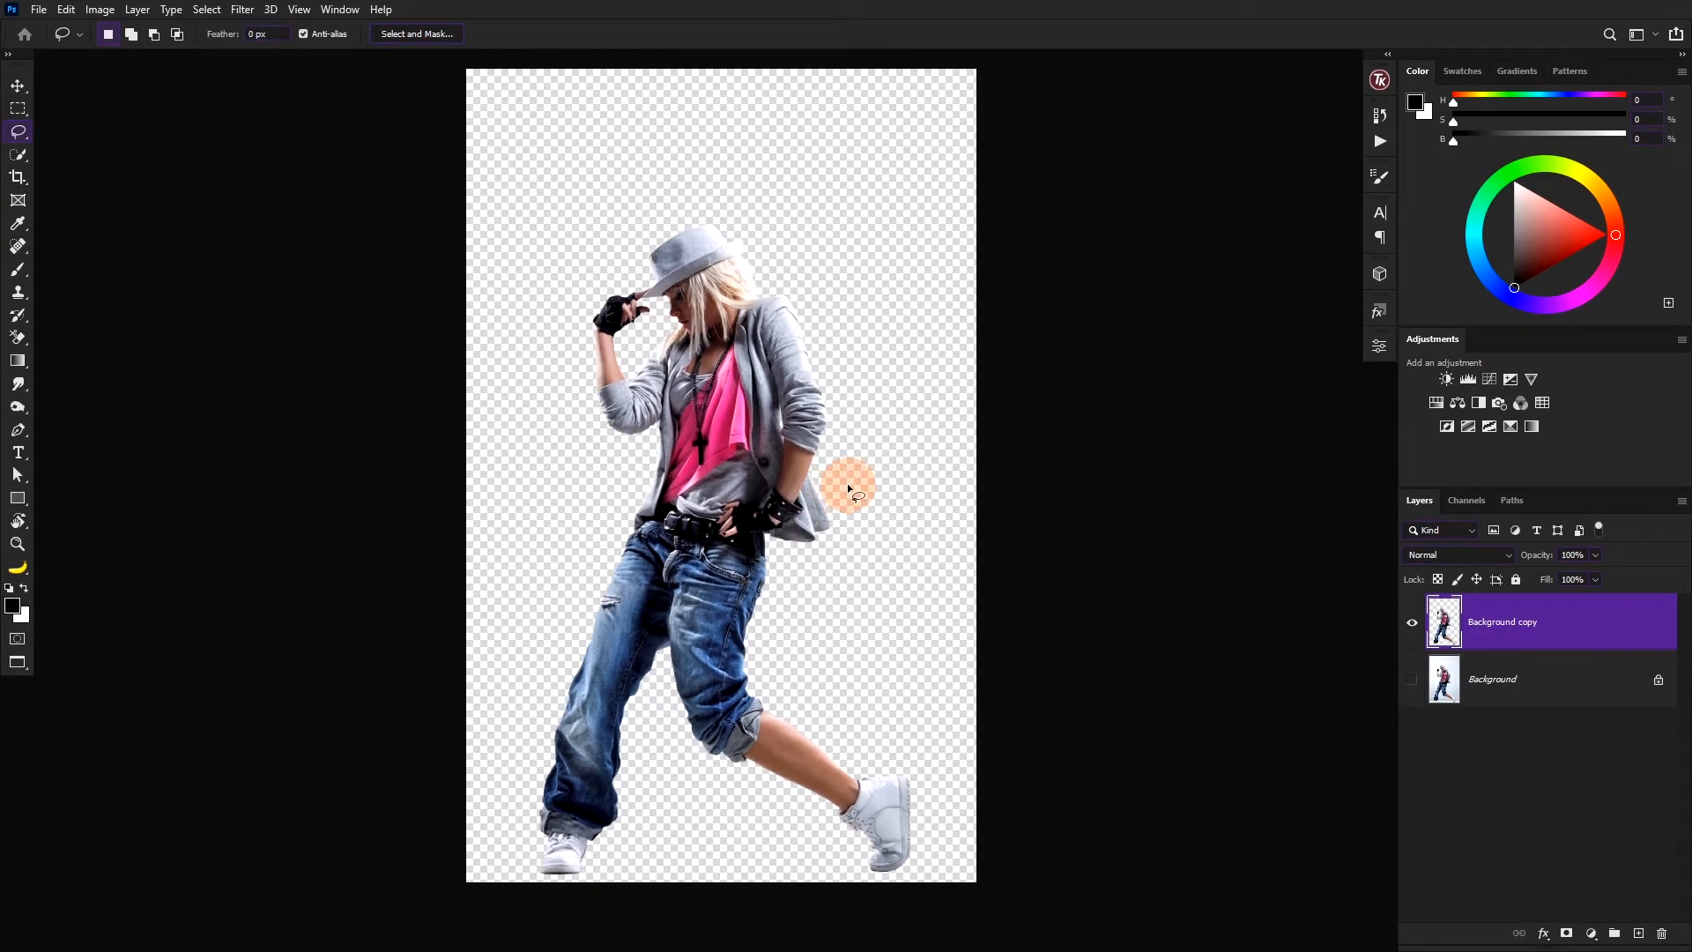
pyautogui.click(1412, 682)
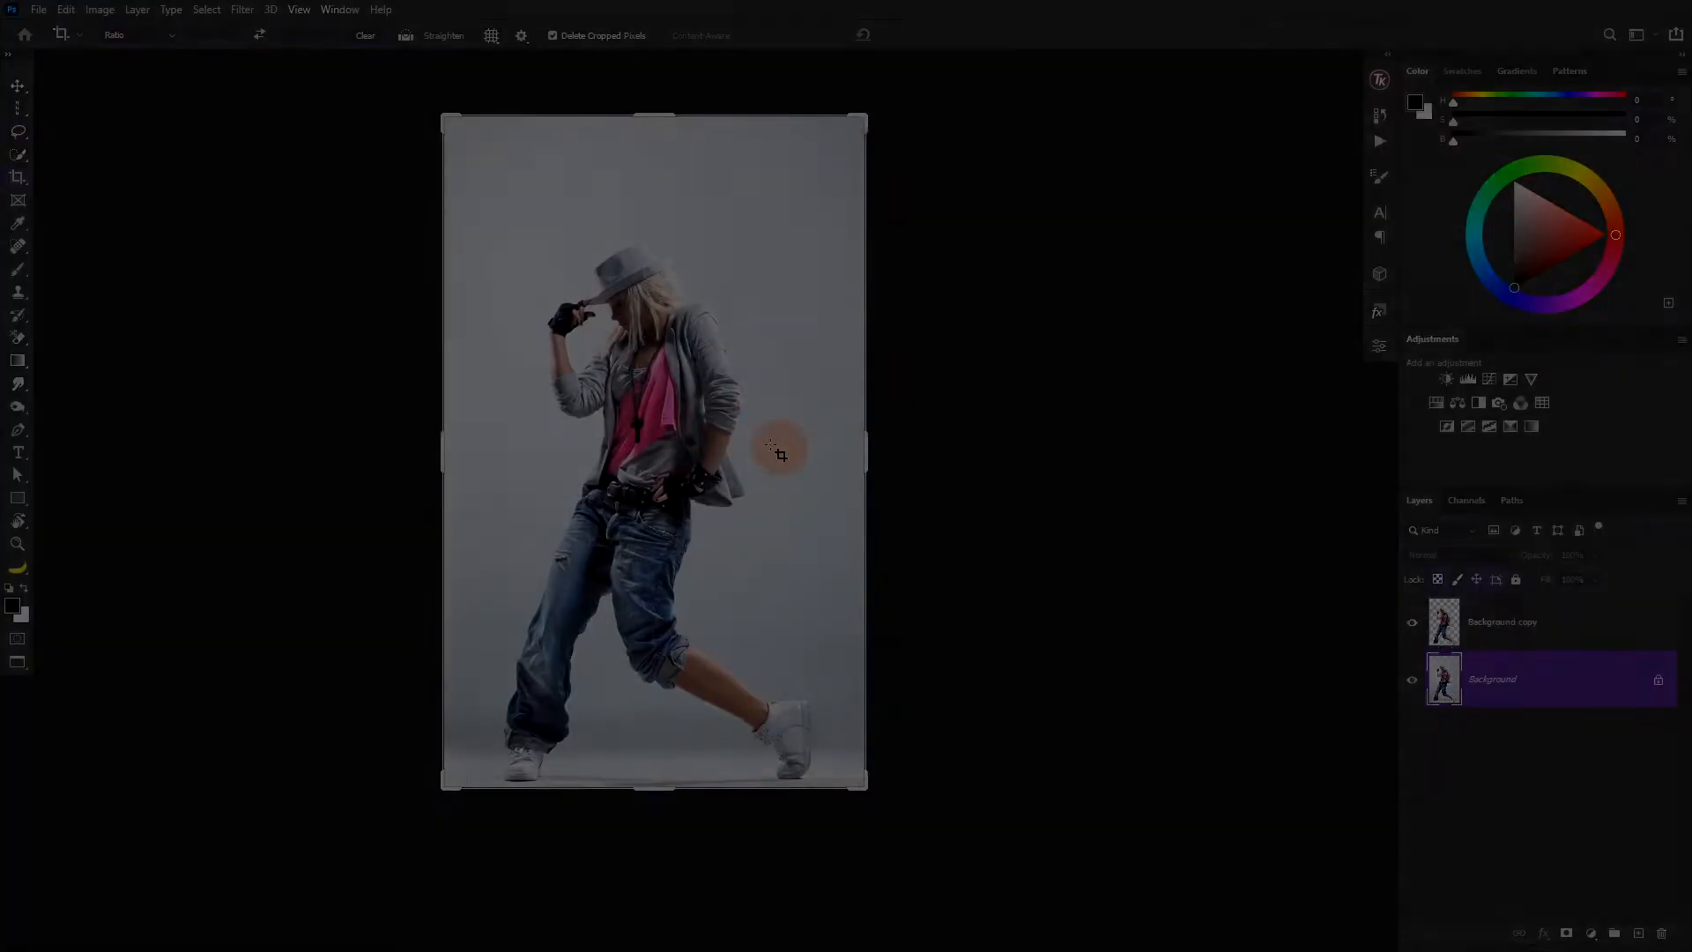
pyautogui.click(17, 176)
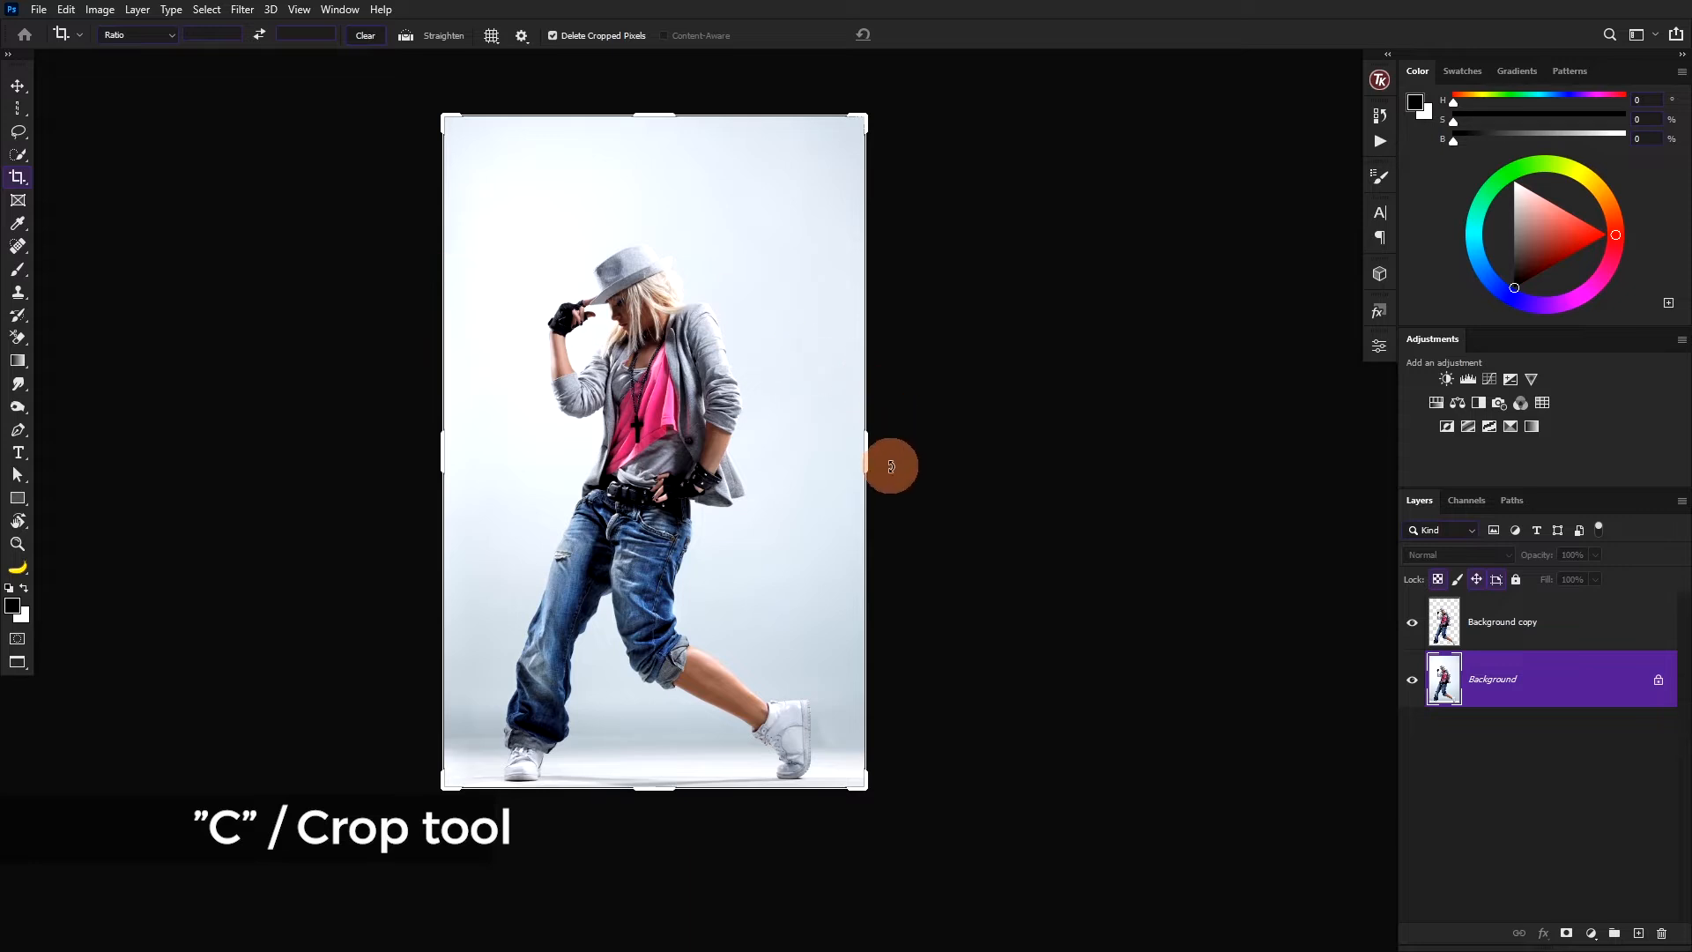
pyautogui.moveTo(869, 455); pyautogui.dragTo(1033, 470)
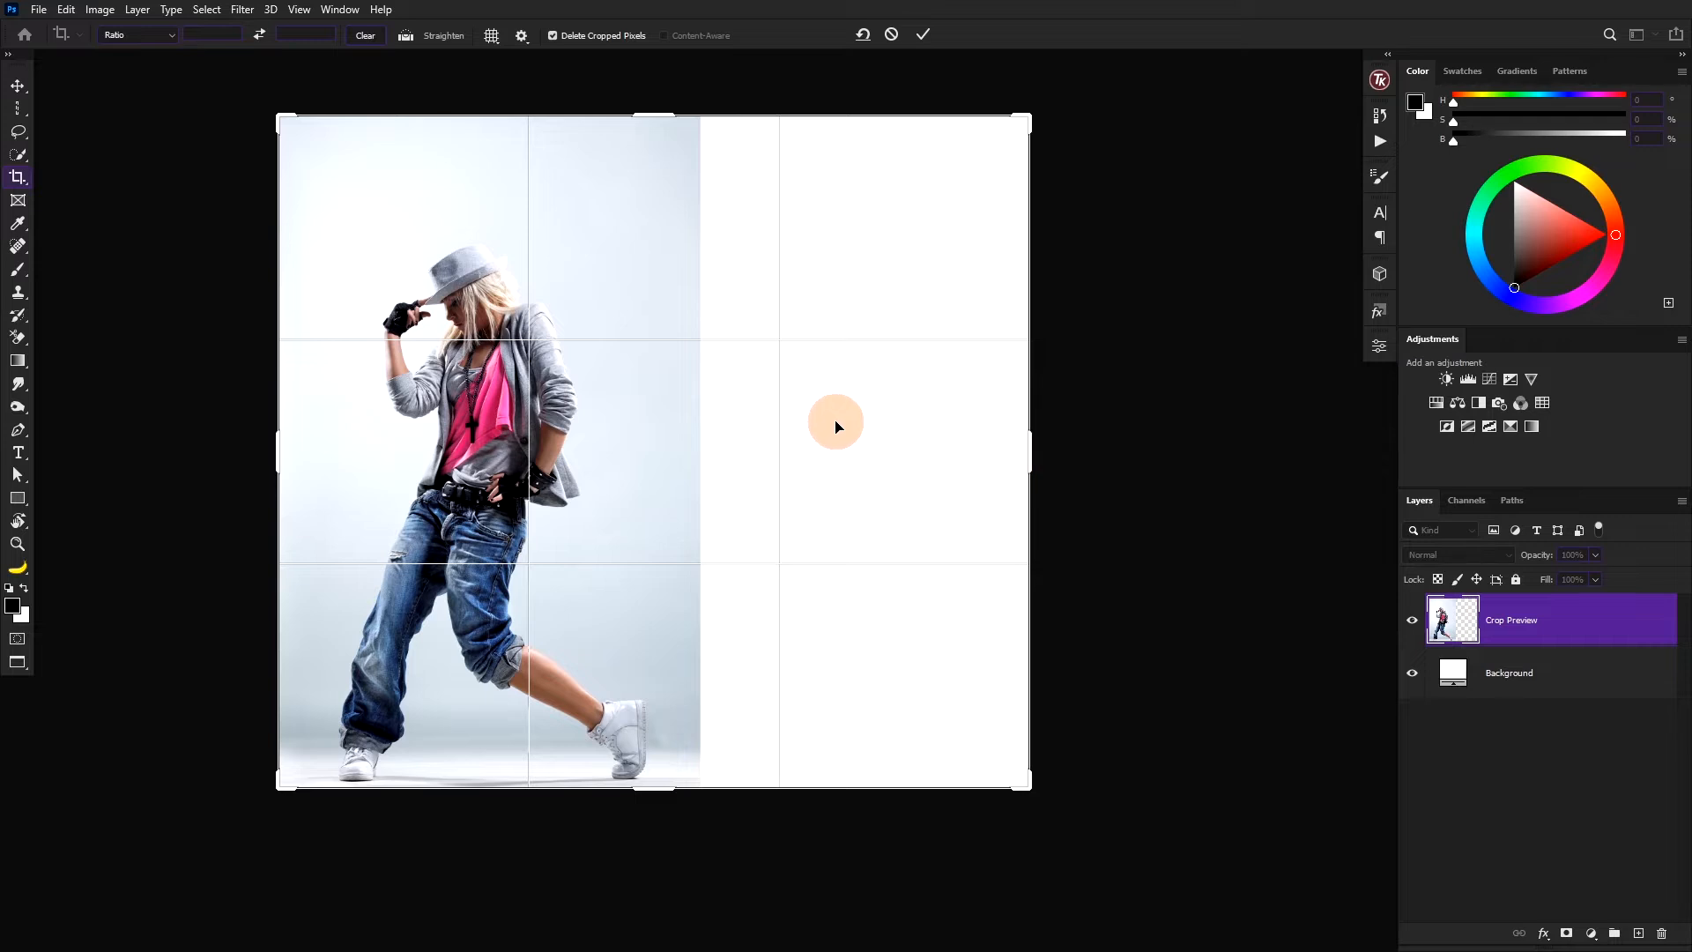
pyautogui.doubleClick(806, 397)
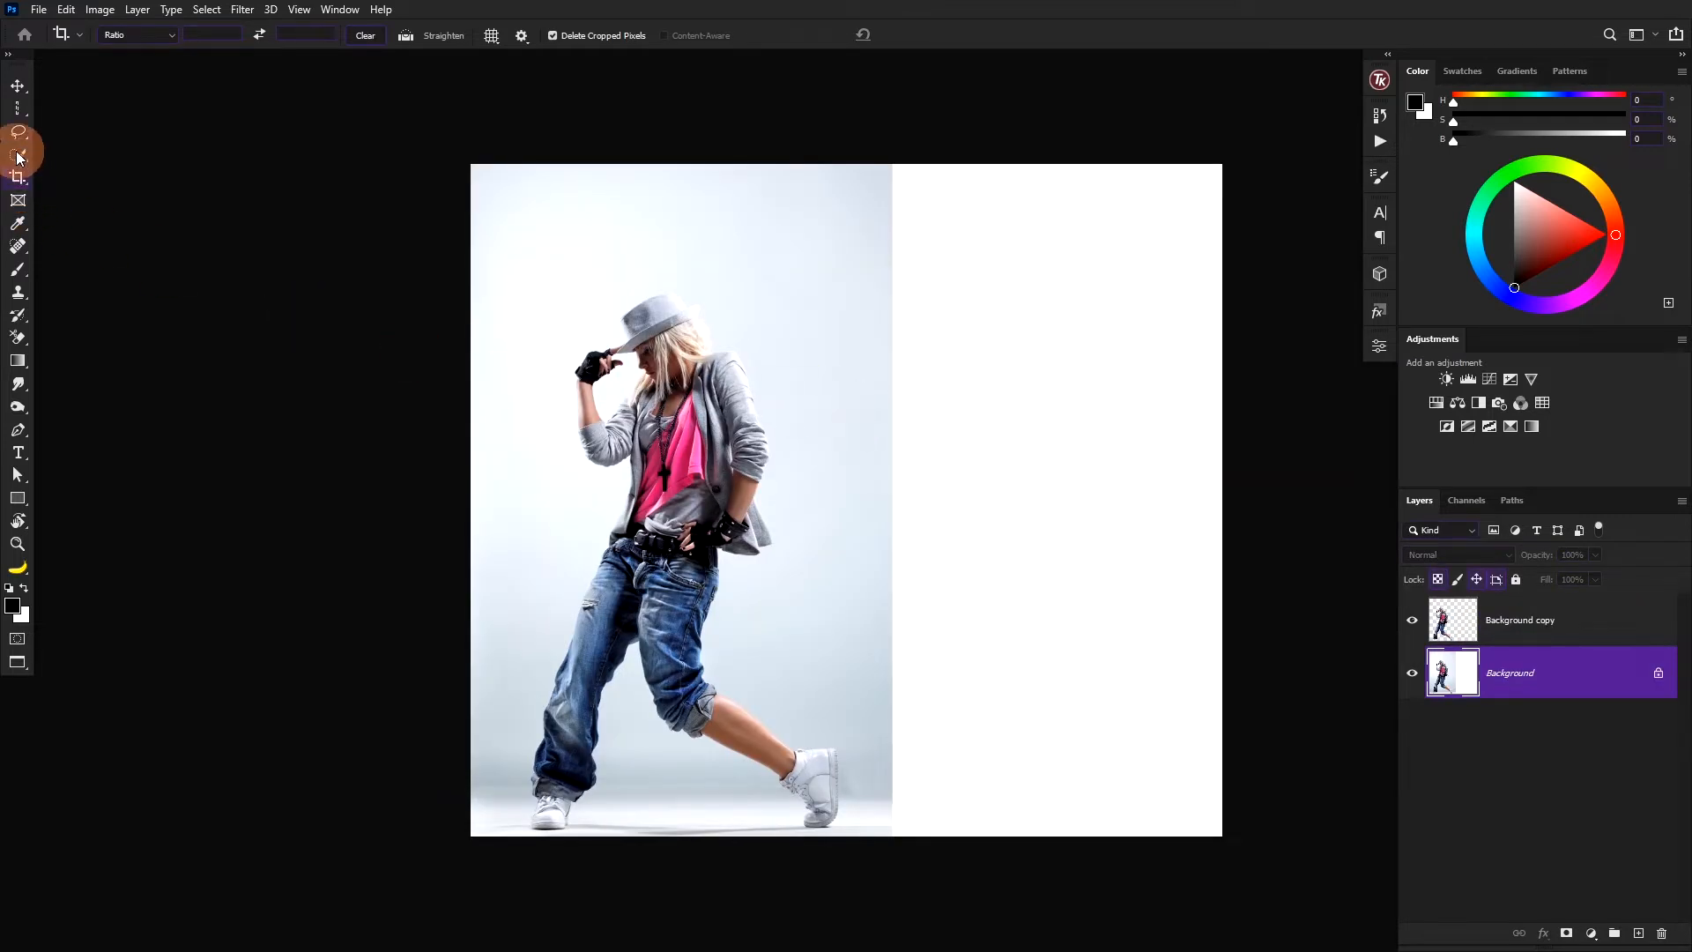
# Select the narrow backdrop strip along the photo's right edge and stretch it across the blank canvas area with Free Transform, then deselect.
pyautogui.rightClick(18, 108)
pyautogui.click(52, 109)
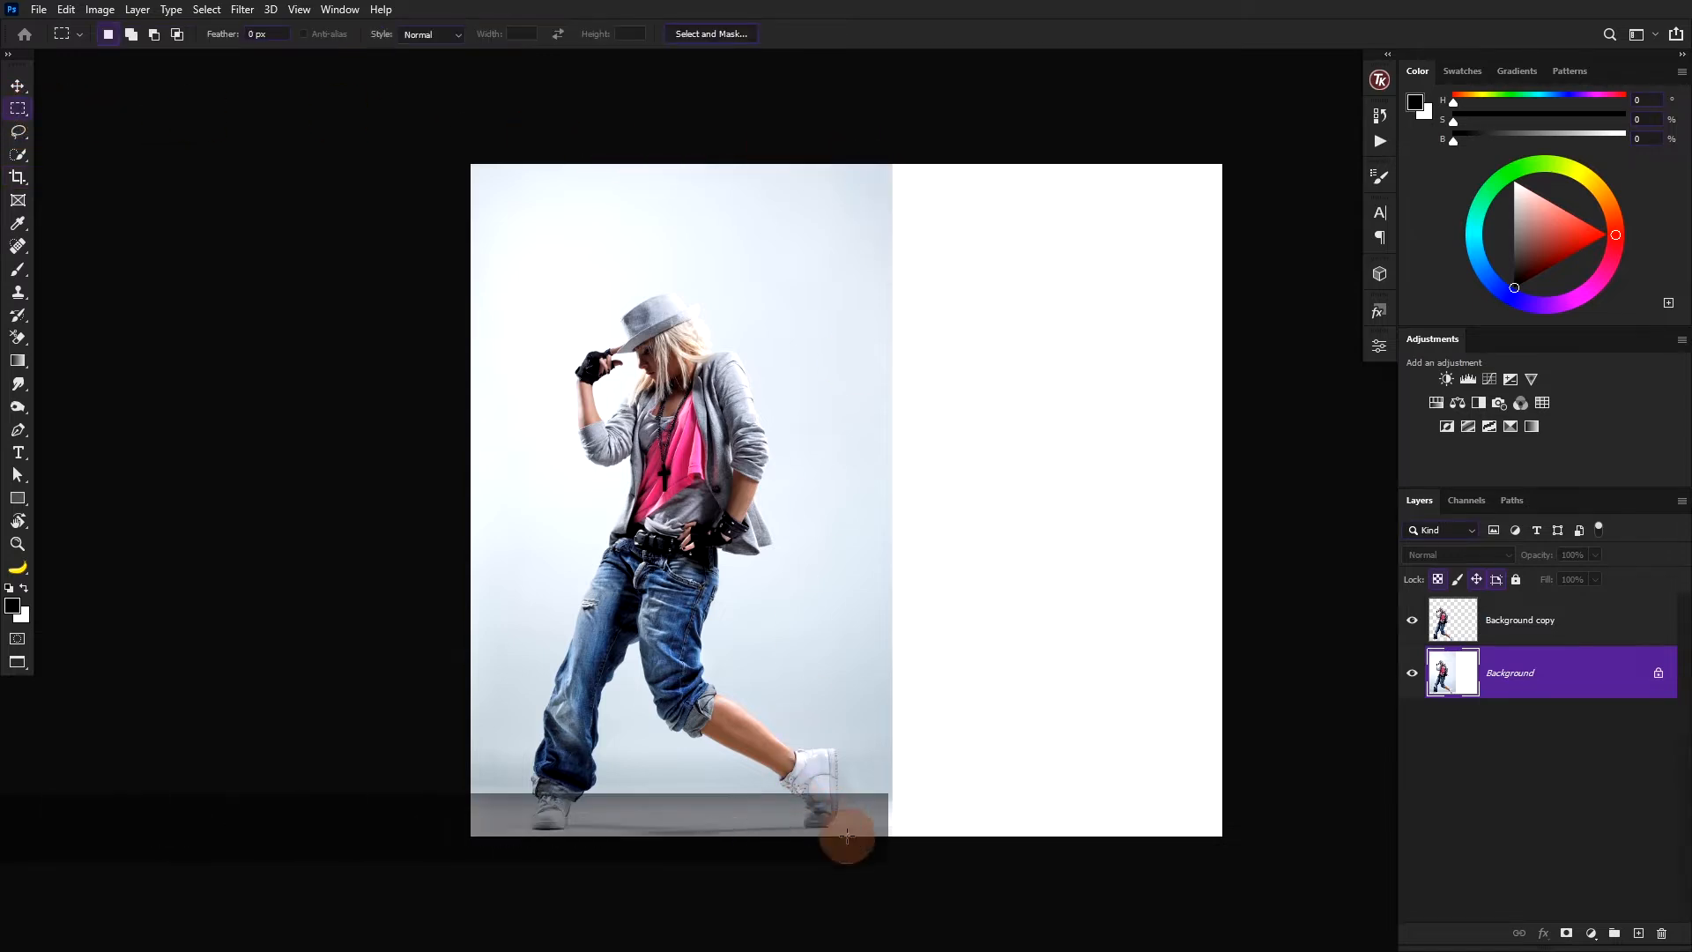
pyautogui.moveTo(846, 833); pyautogui.dragTo(891, 162)
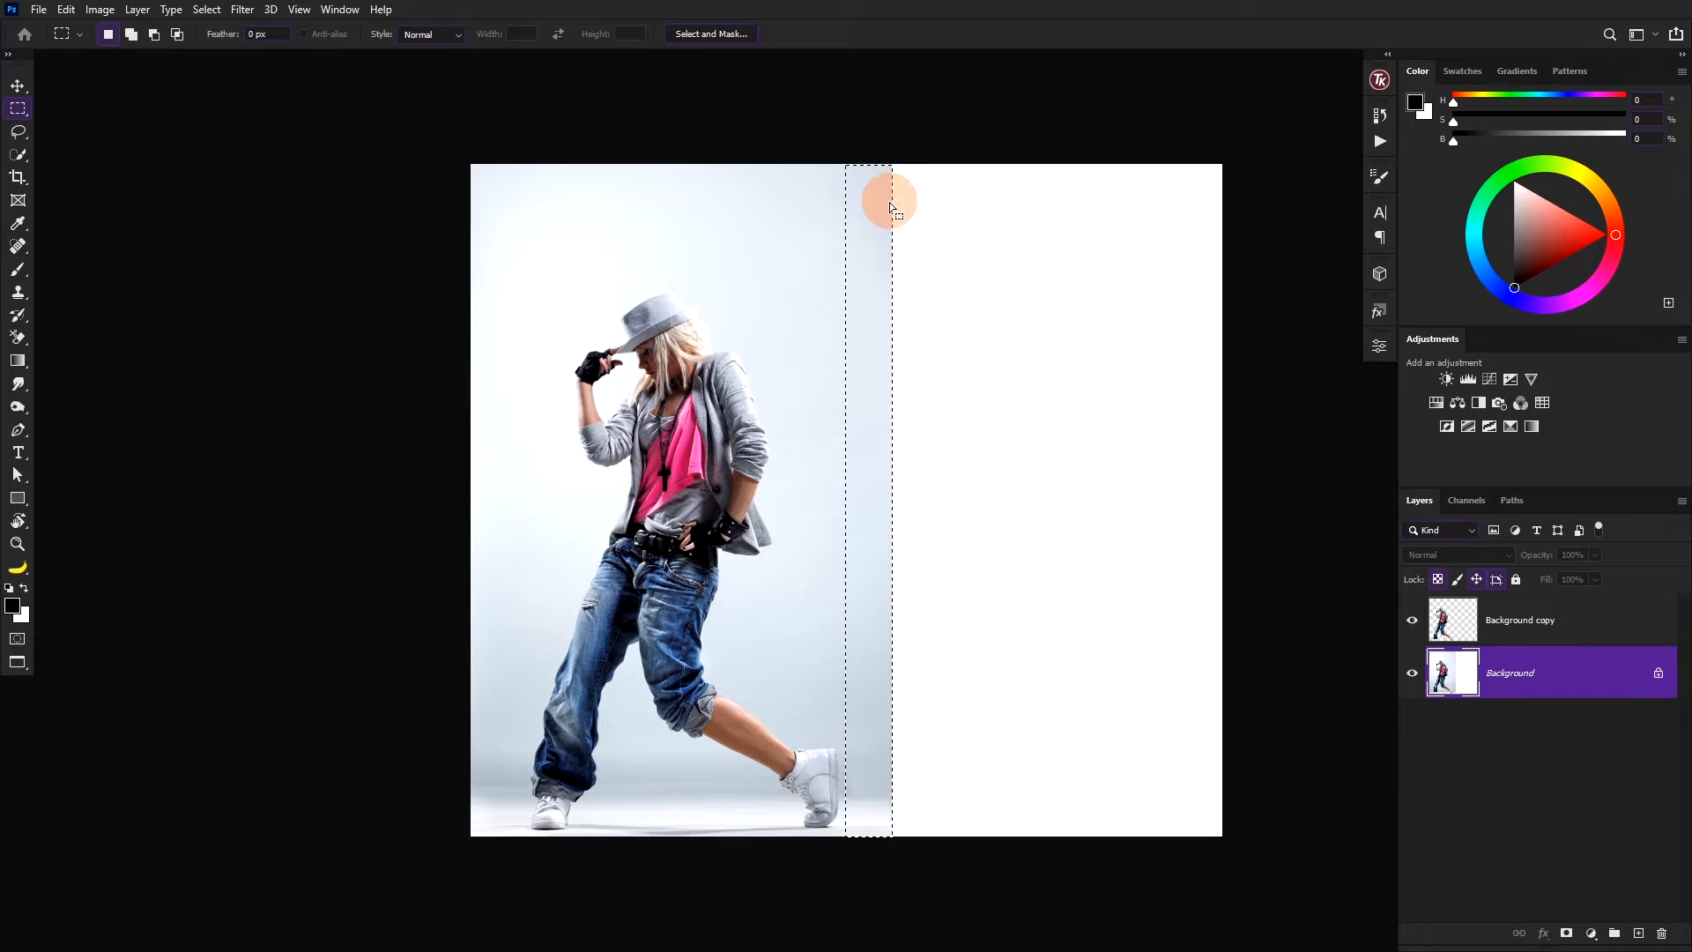
pyautogui.hotkey('ctrl', 't')
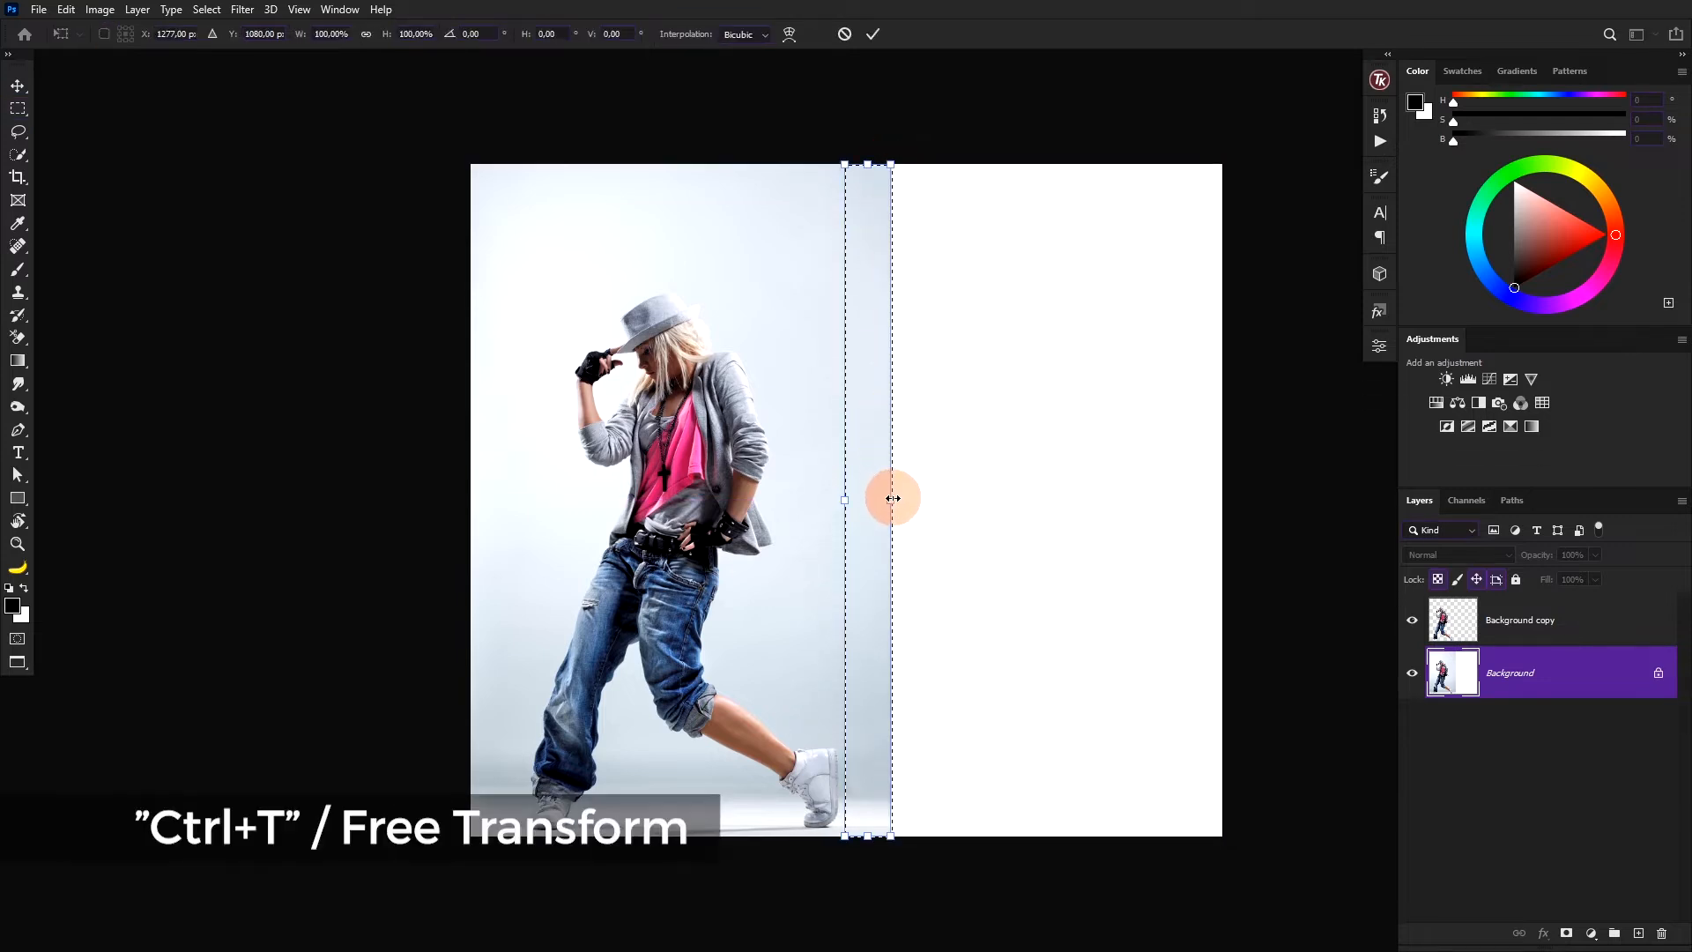
pyautogui.moveTo(893, 500); pyautogui.dragTo(1222, 500)
pyautogui.press('Return')
pyautogui.click(1167, 498)
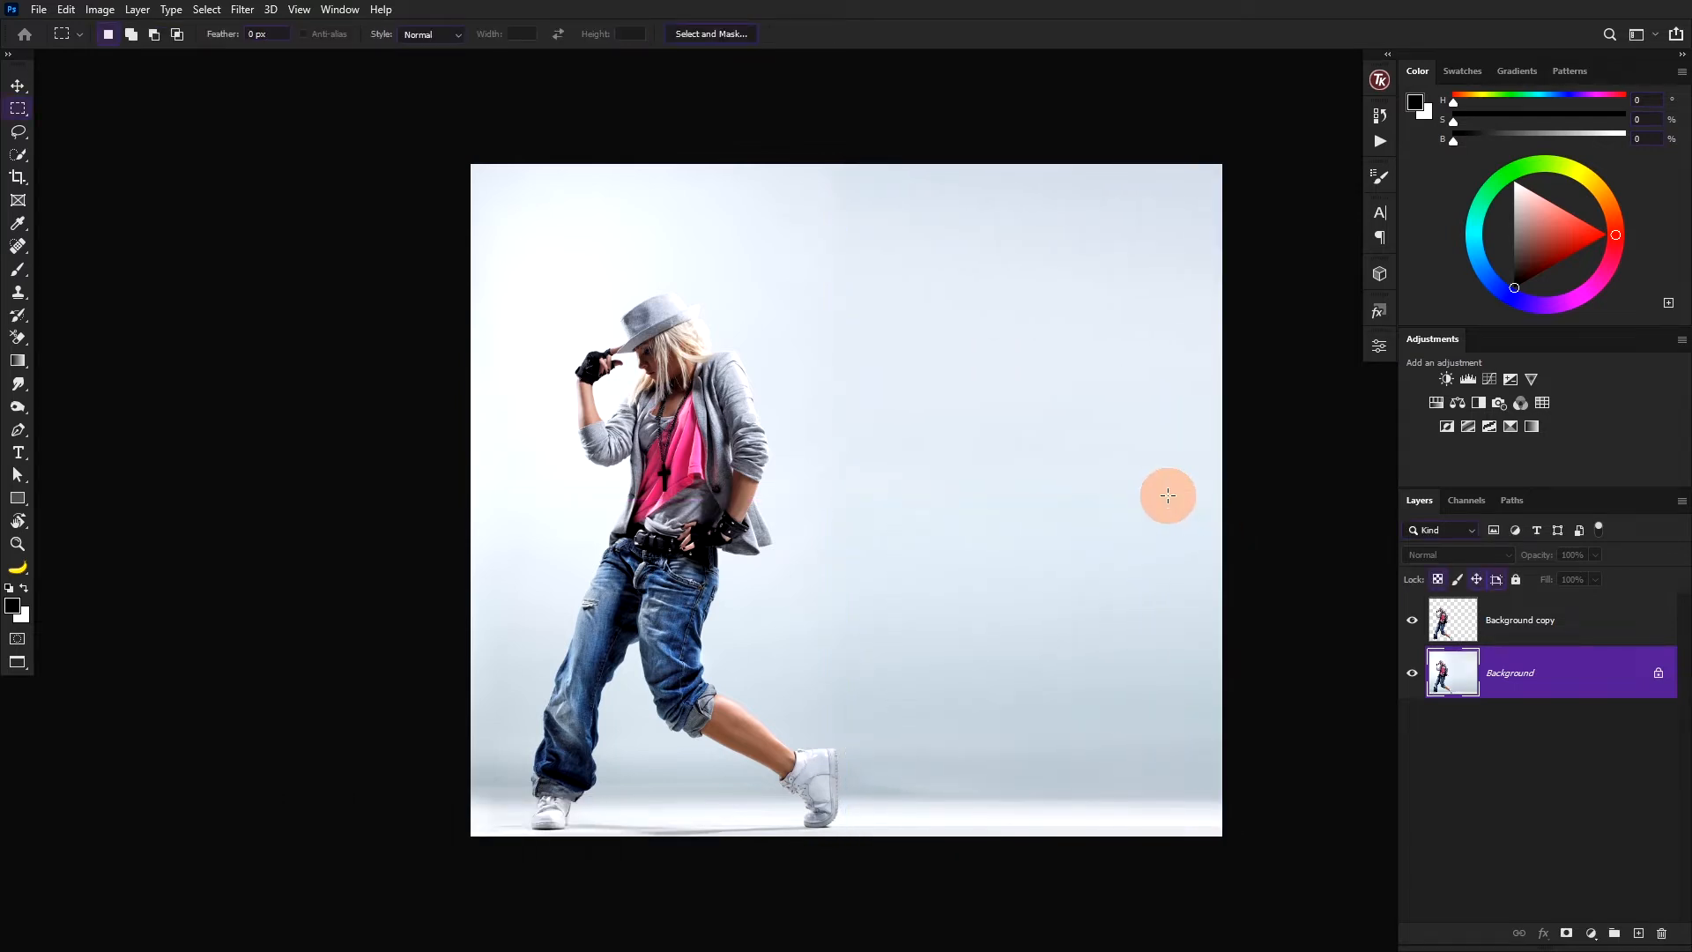
# Select a single pixel column through the woman's torso on the Background copy layer and copy it to a new layer.
pyautogui.click(1559, 634)
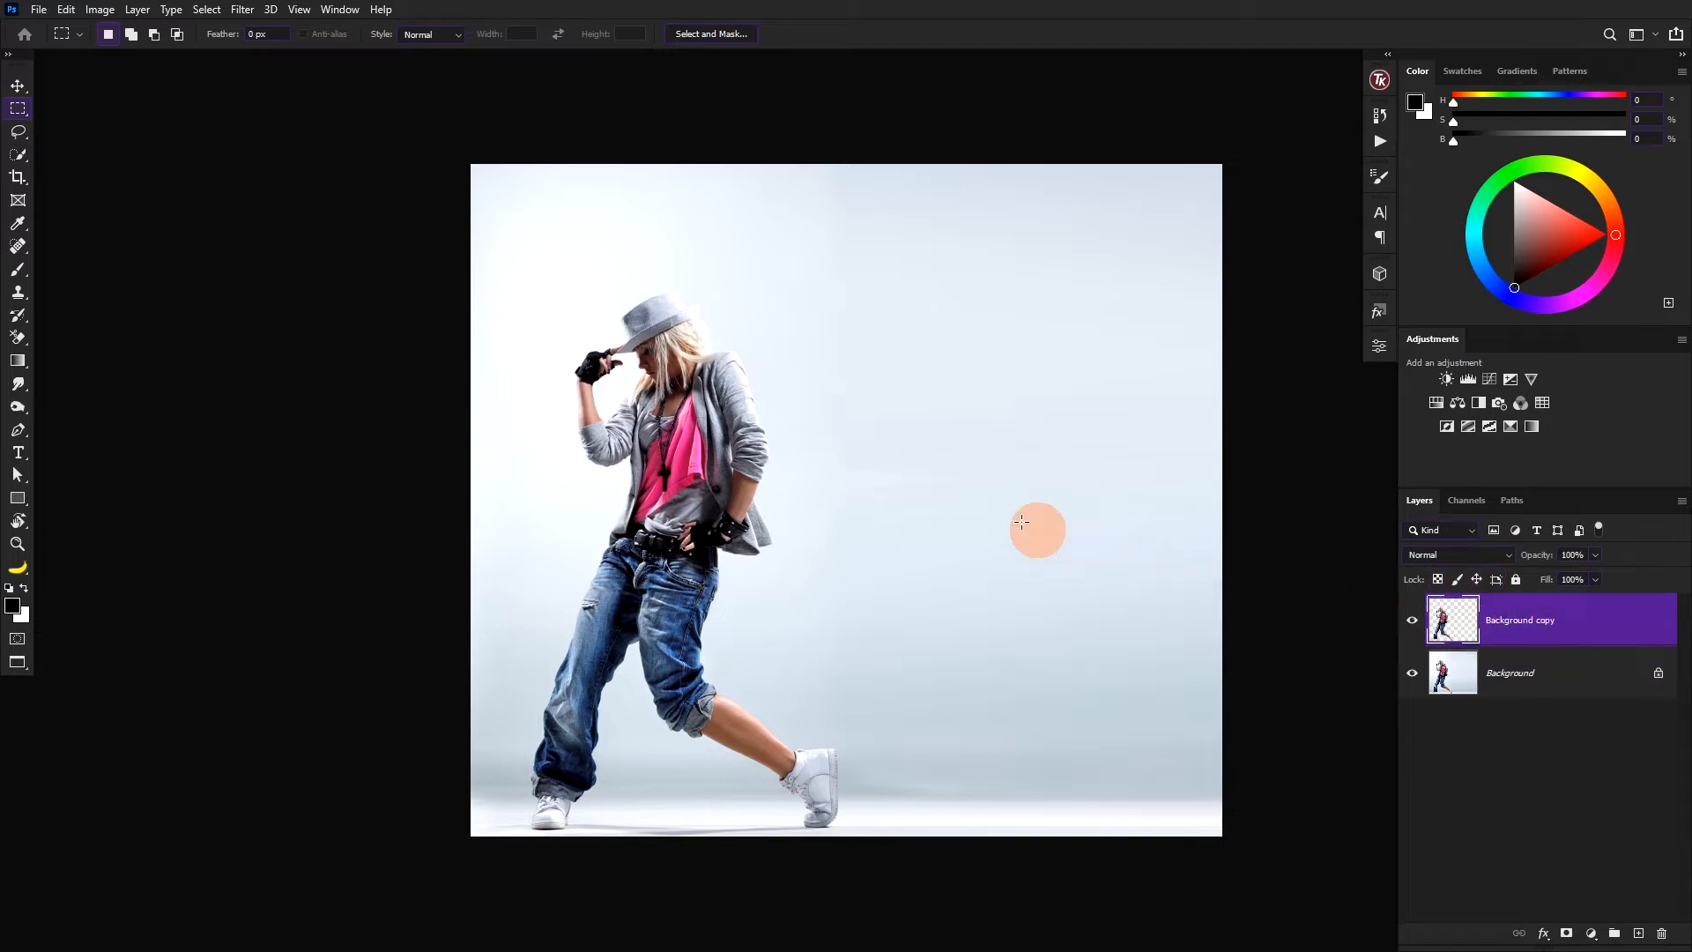
pyautogui.moveTo(926, 473); pyautogui.dragTo(1033, 410)
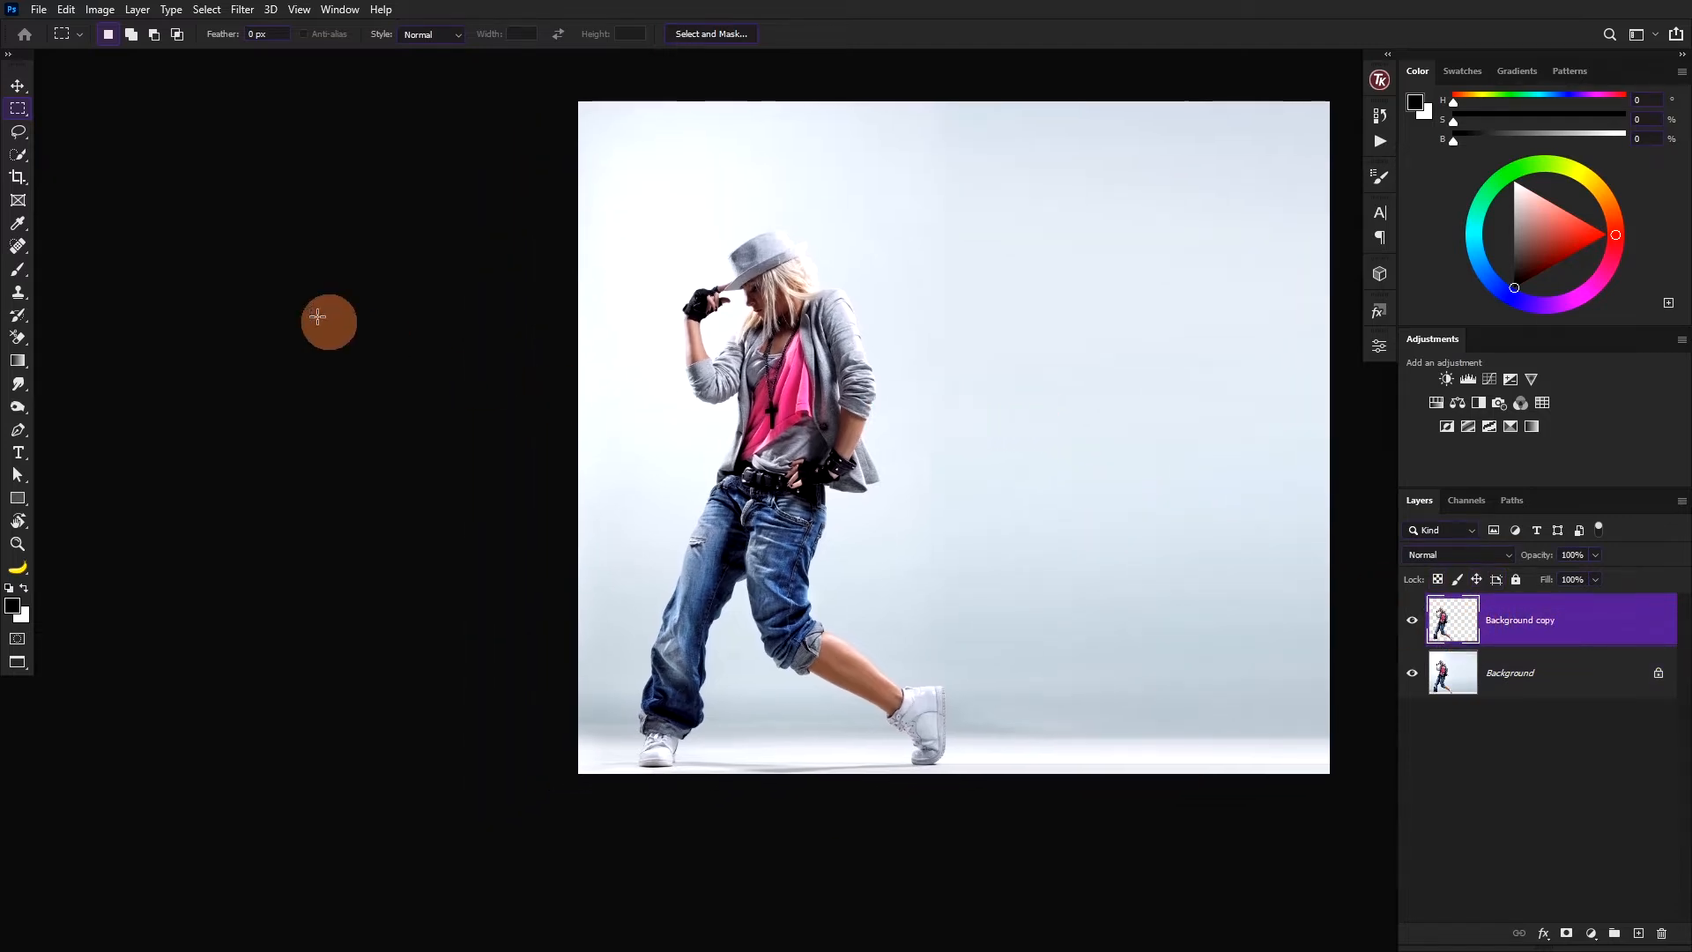
pyautogui.rightClick(20, 106)
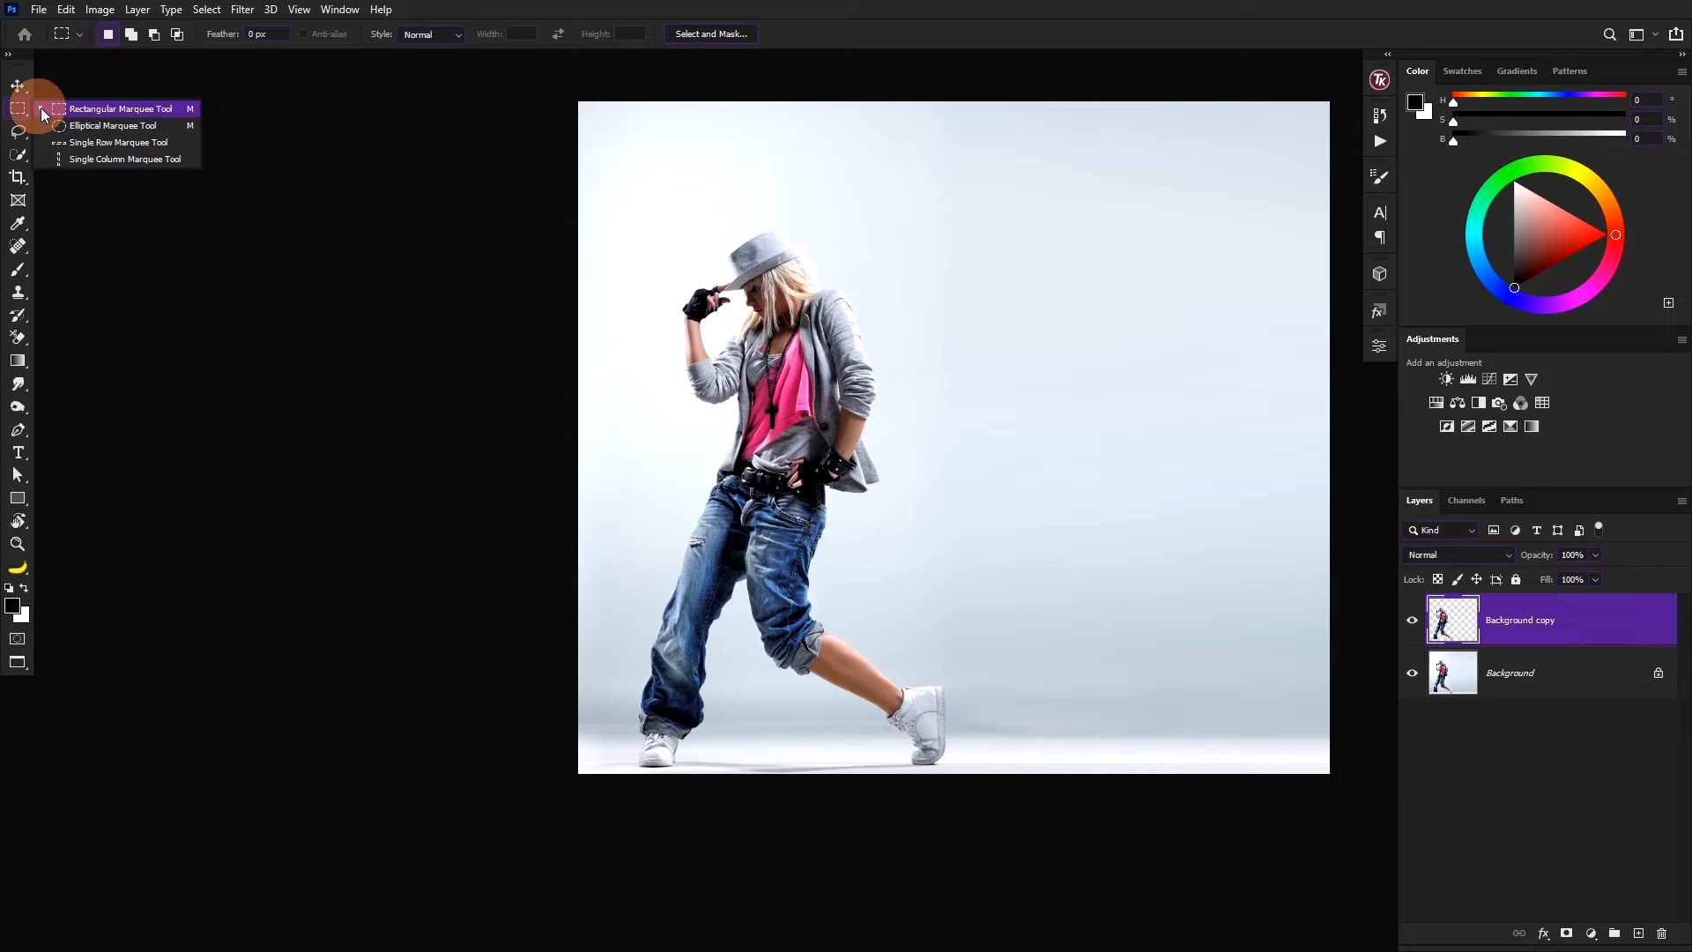
pyautogui.click(90, 161)
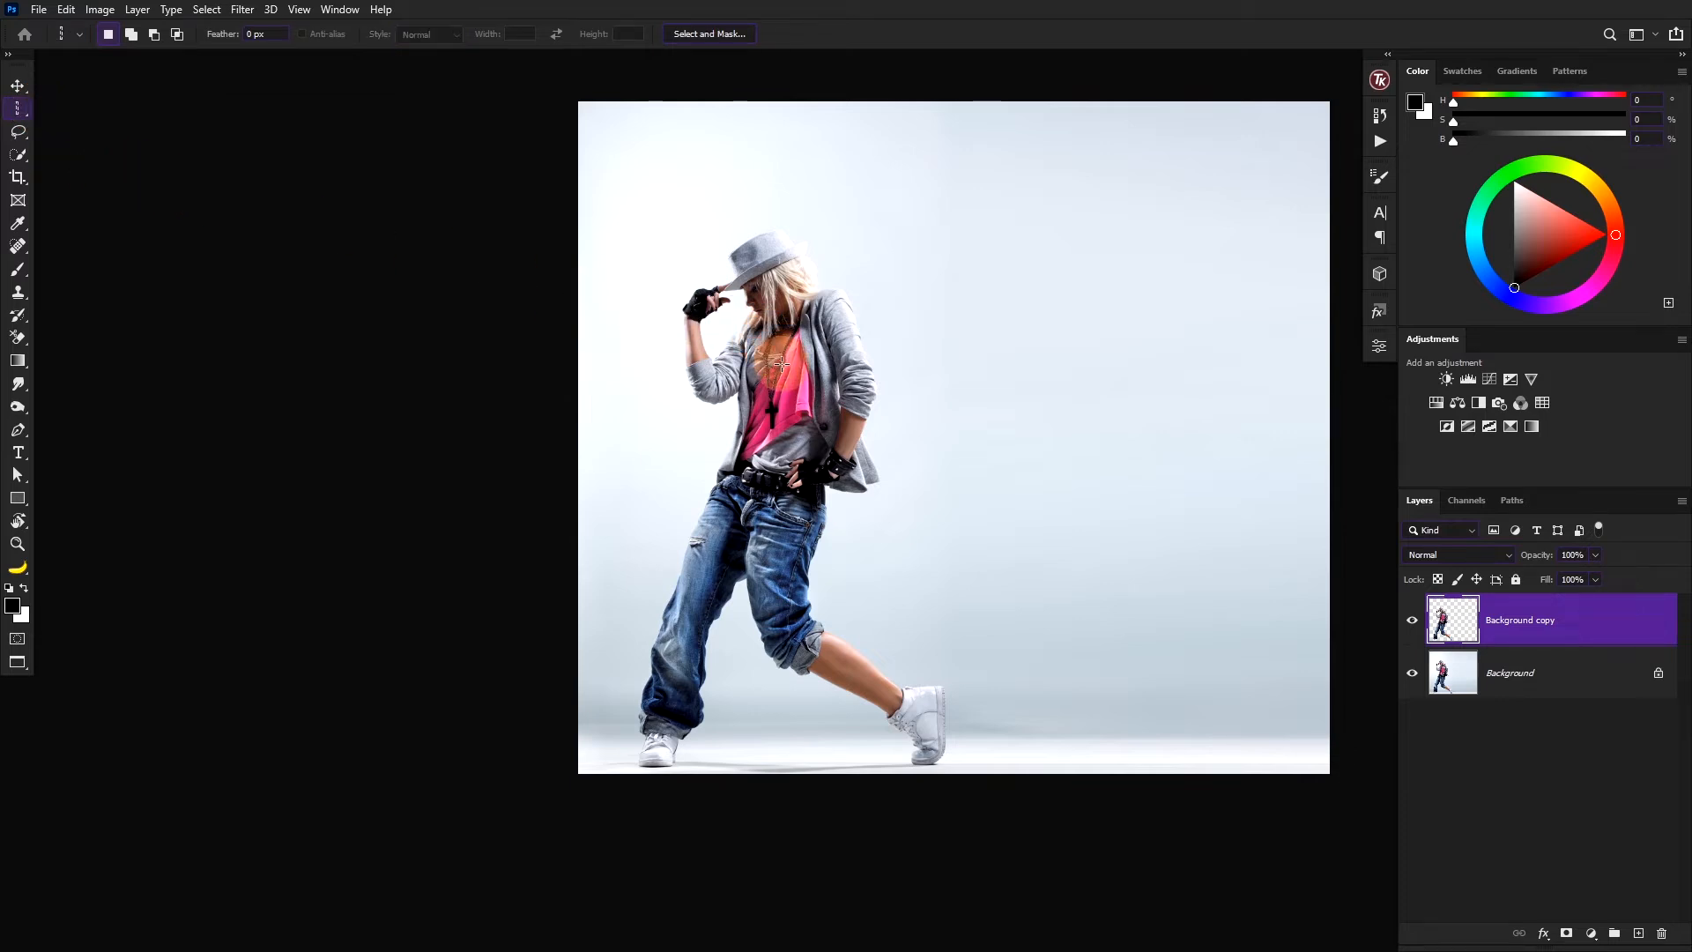
pyautogui.moveTo(782, 364); pyautogui.dragTo(779, 385)
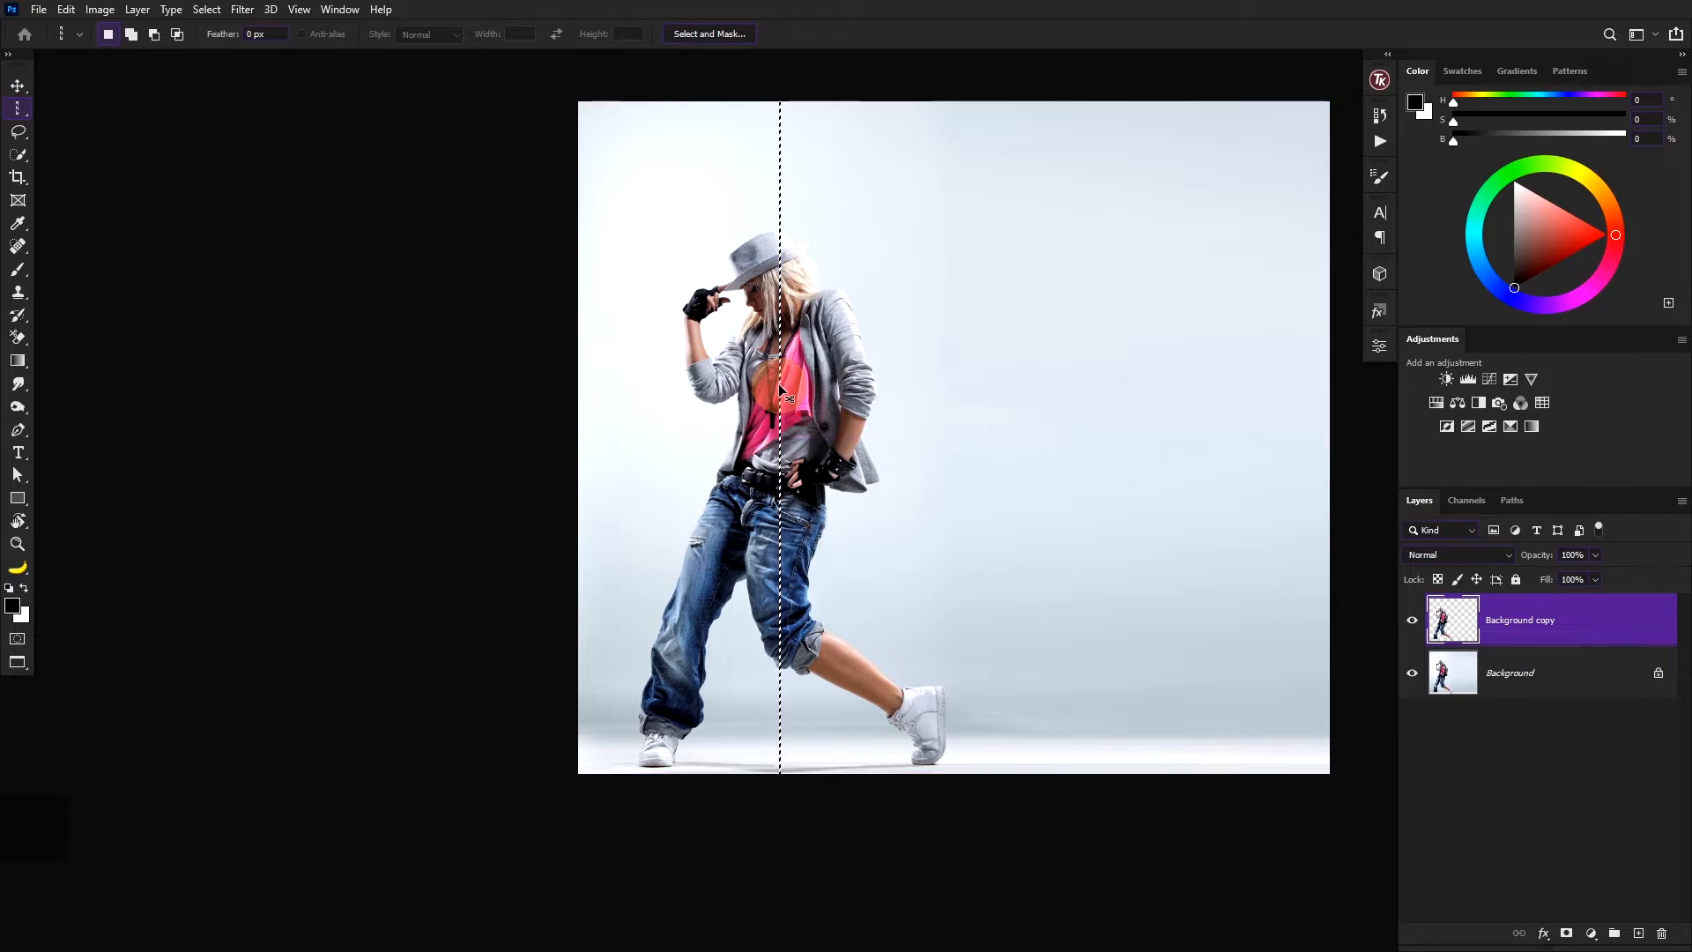
pyautogui.hotkey('ctrl', 'j')
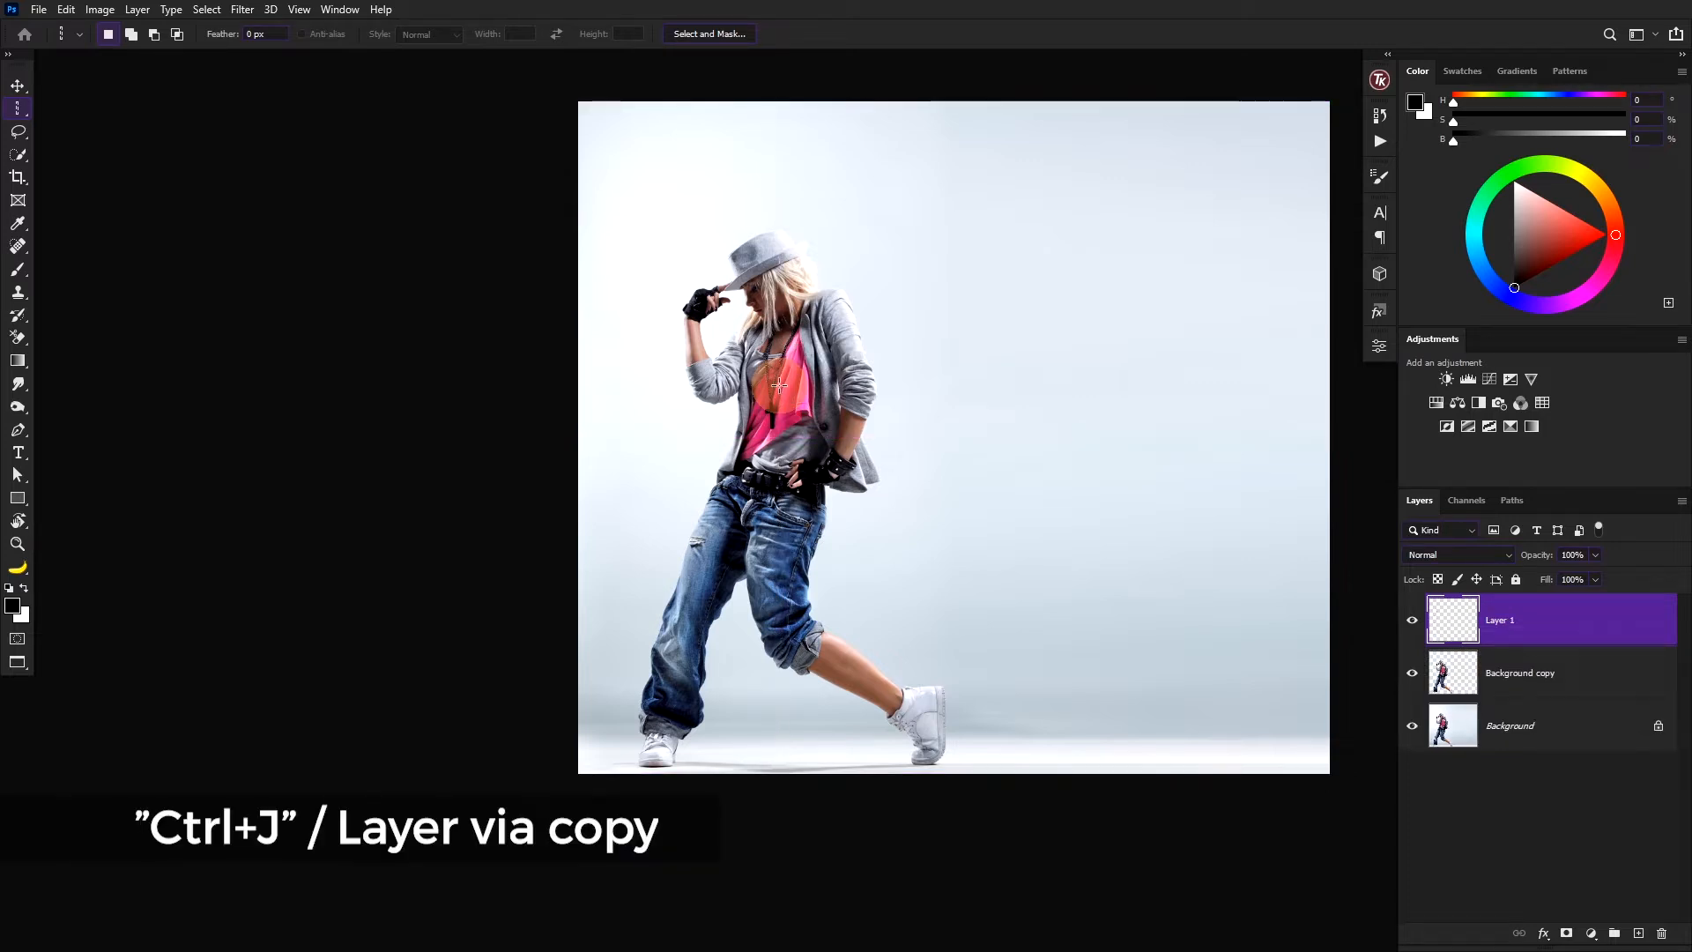
# Stretch the copied pixel column to 1770 px wide, reaching the canvas's right edge, and place its layer below Background copy.
pyautogui.hotkey('ctrl', 't')
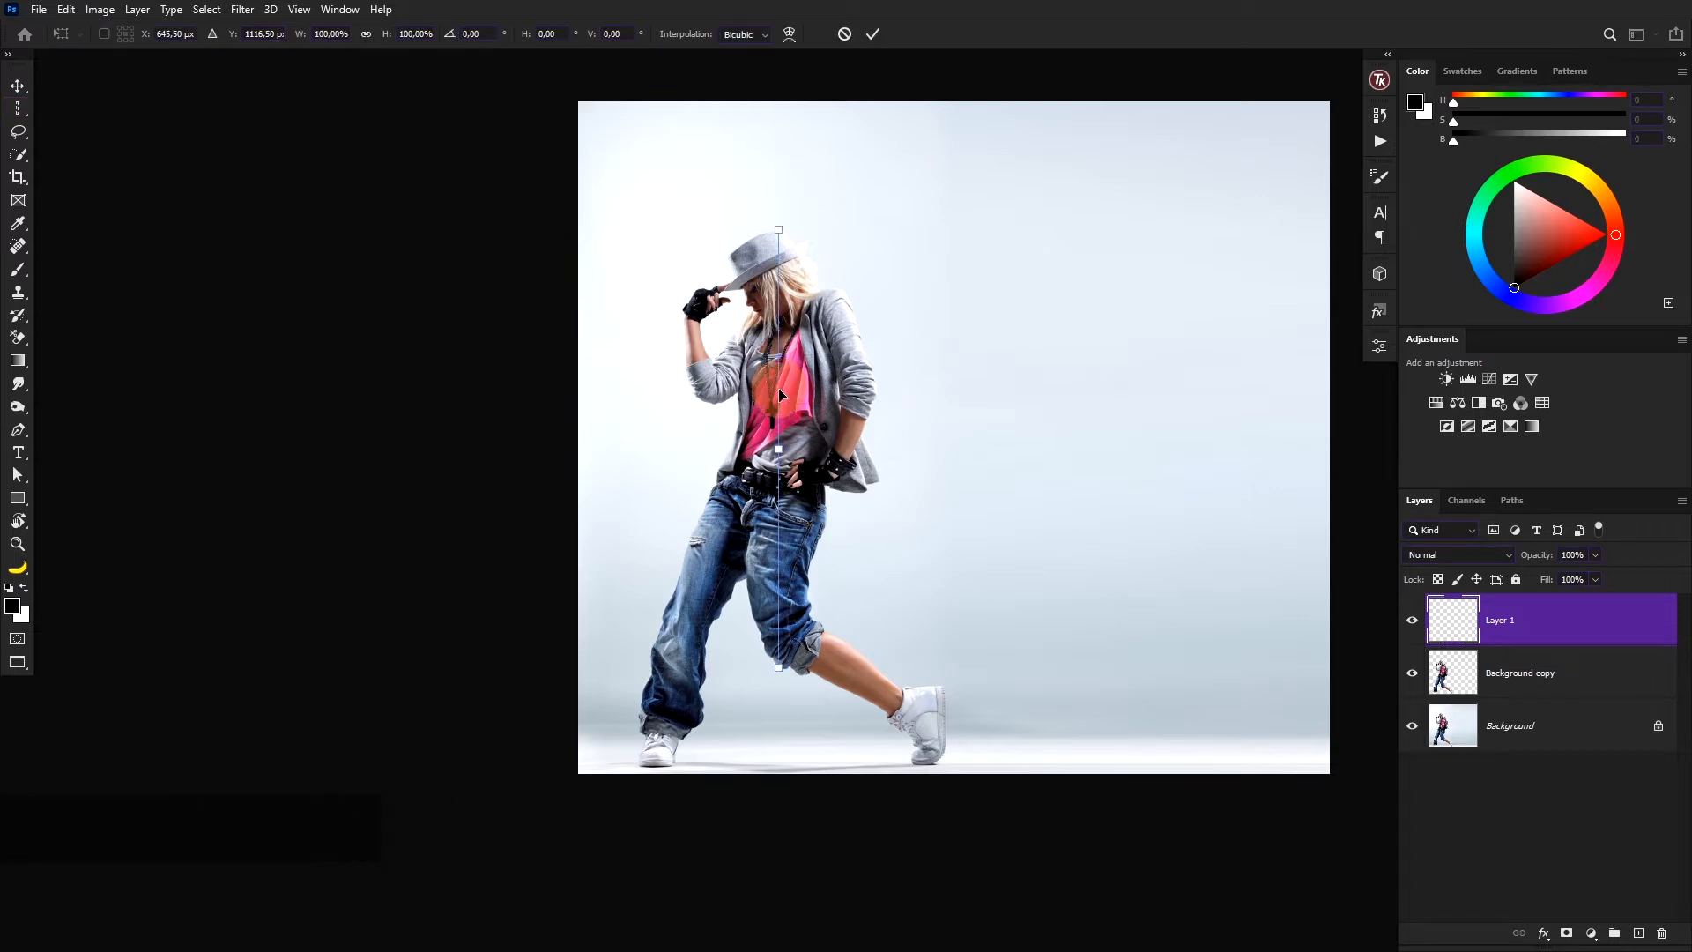
pyautogui.moveTo(783, 449); pyautogui.dragTo(1324, 447)
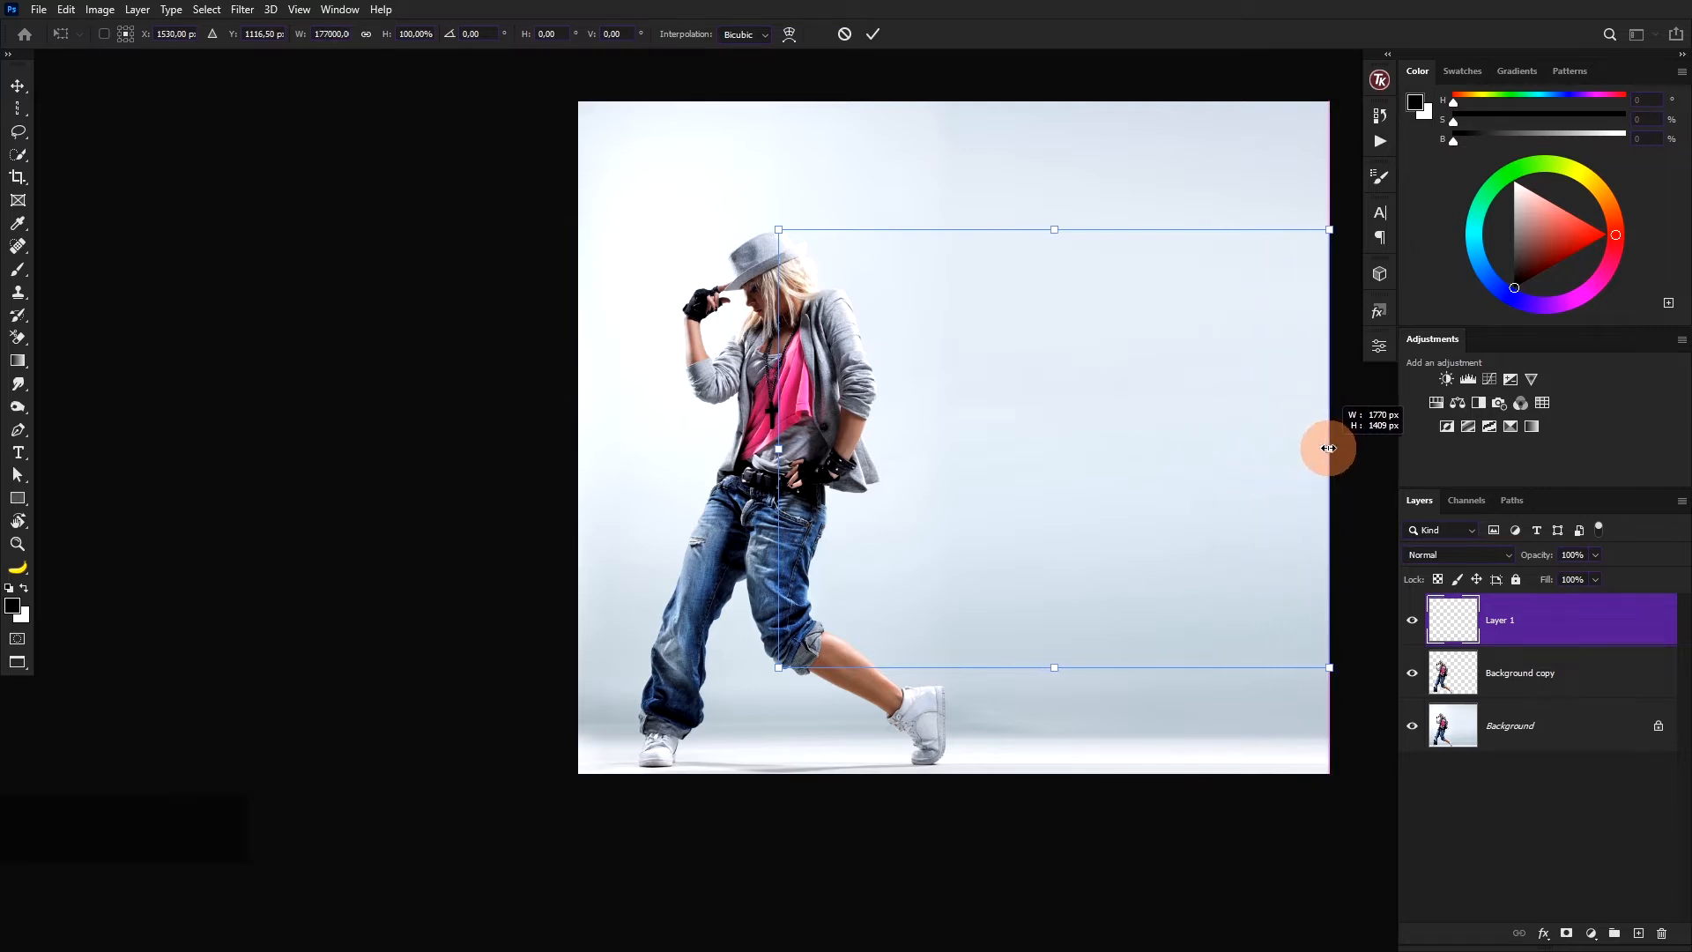
pyautogui.press('Return')
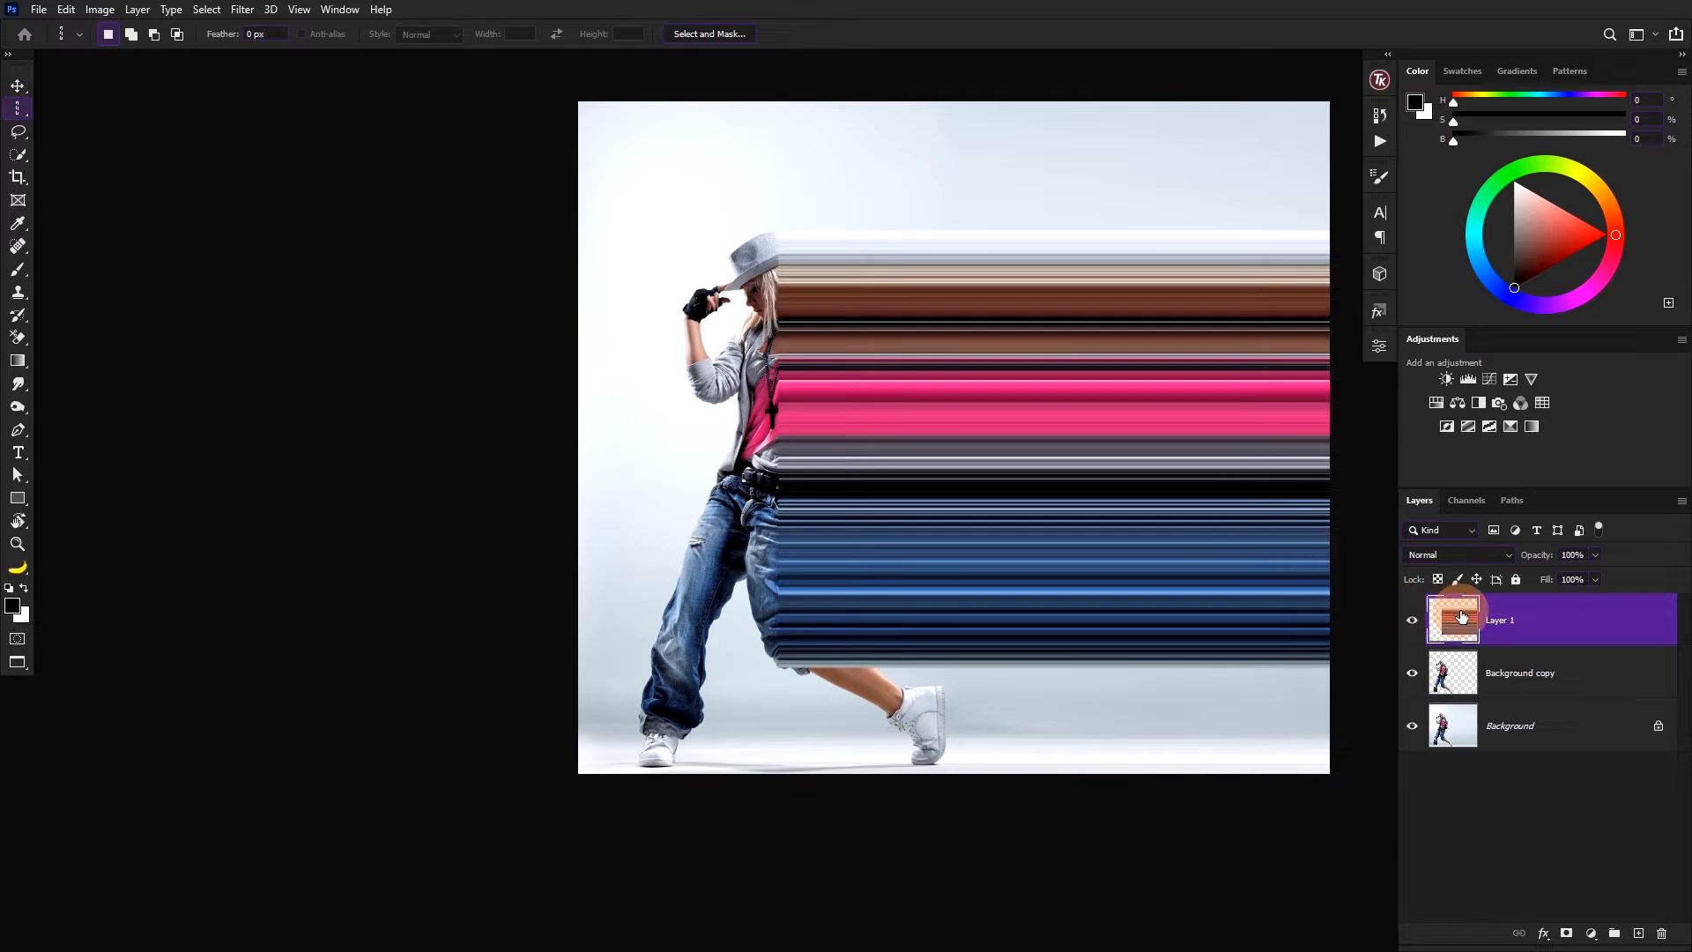
pyautogui.moveTo(1461, 616); pyautogui.dragTo(1460, 691)
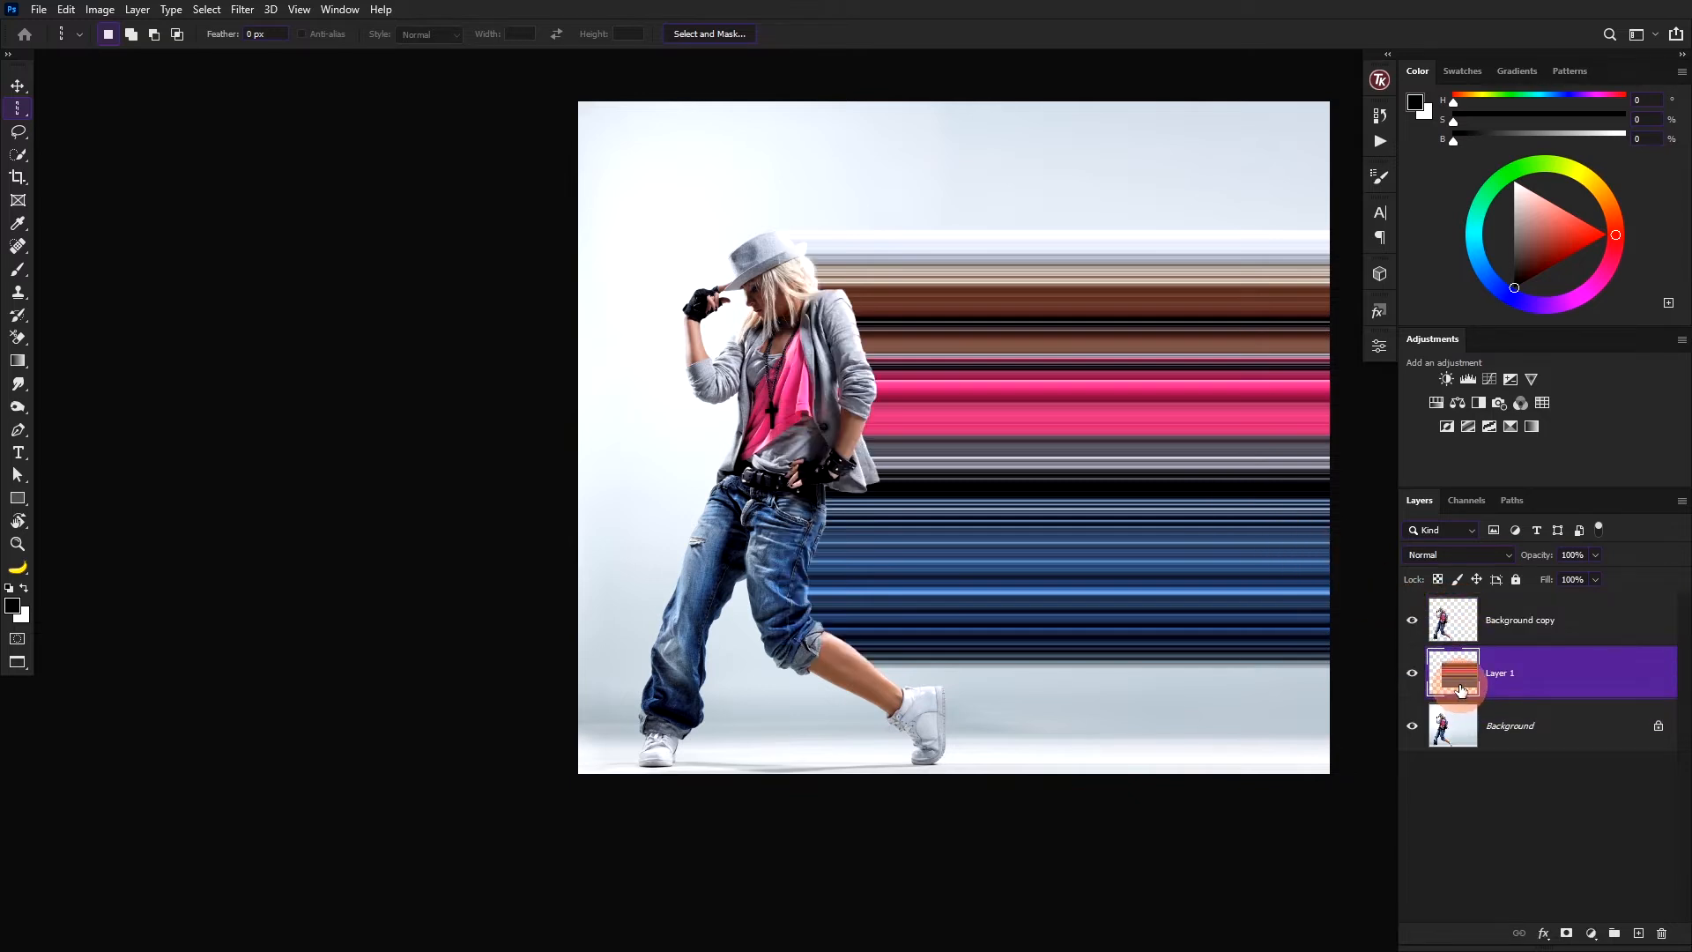
# Lasso the bare lower leg and shoe on the Background copy layer and copy them to a new layer.
pyautogui.moveTo(1156, 487); pyautogui.dragTo(1004, 456)
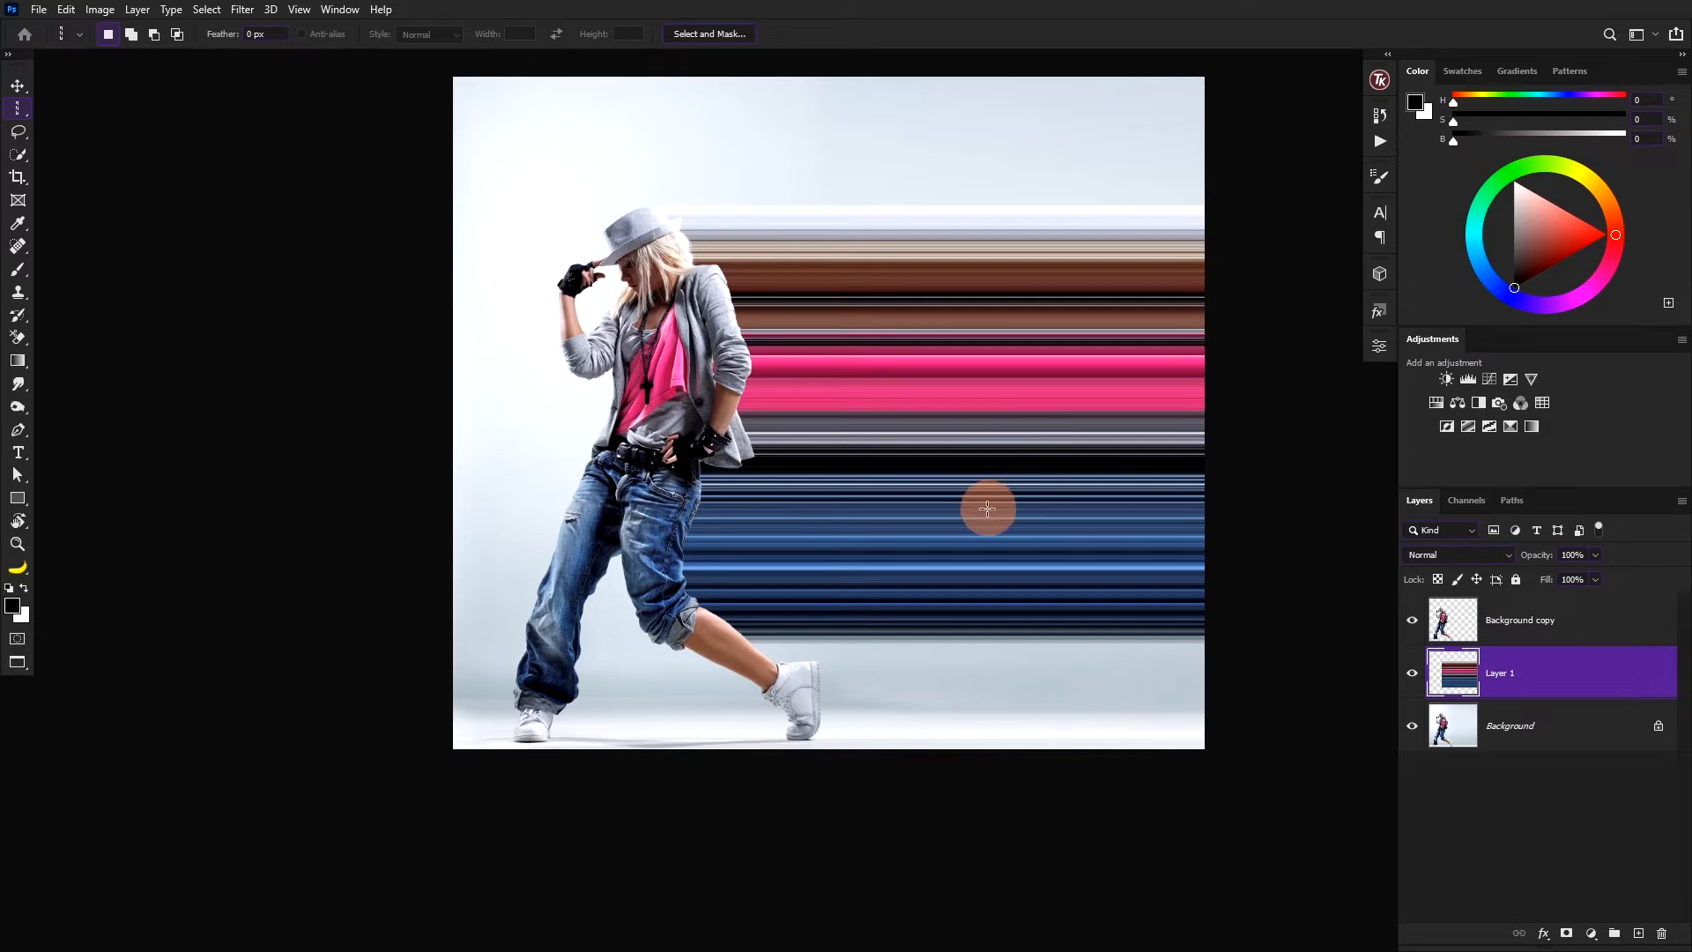
pyautogui.scroll(2, 699, 606)
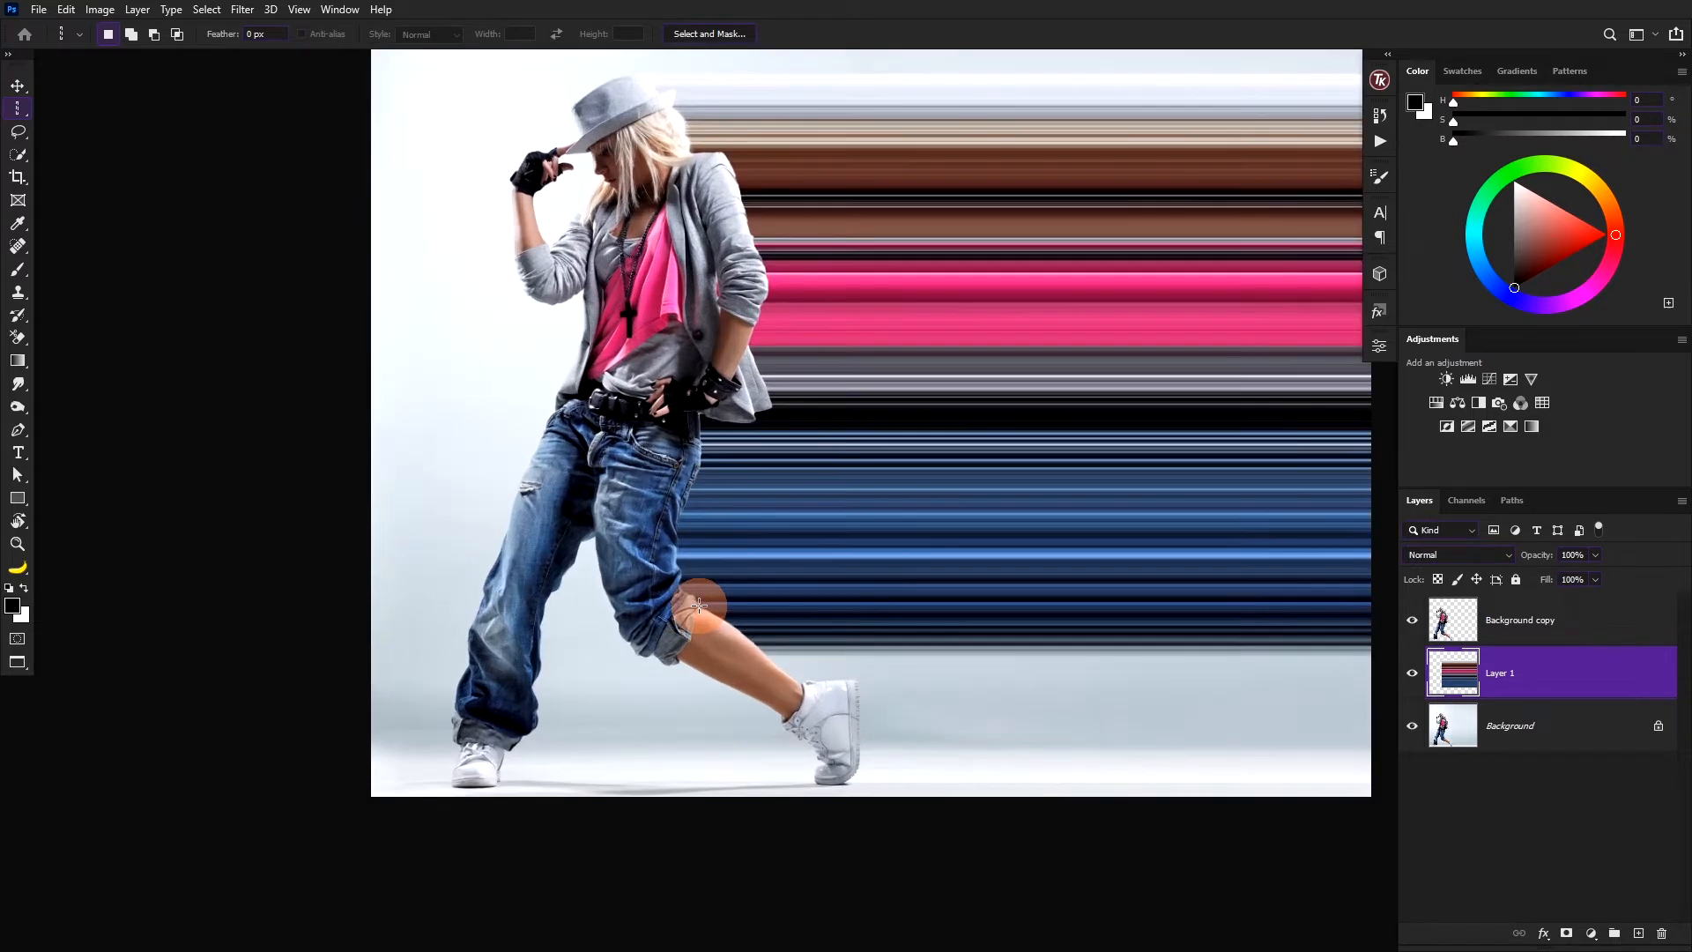
pyautogui.scroll(-2, 784, 586)
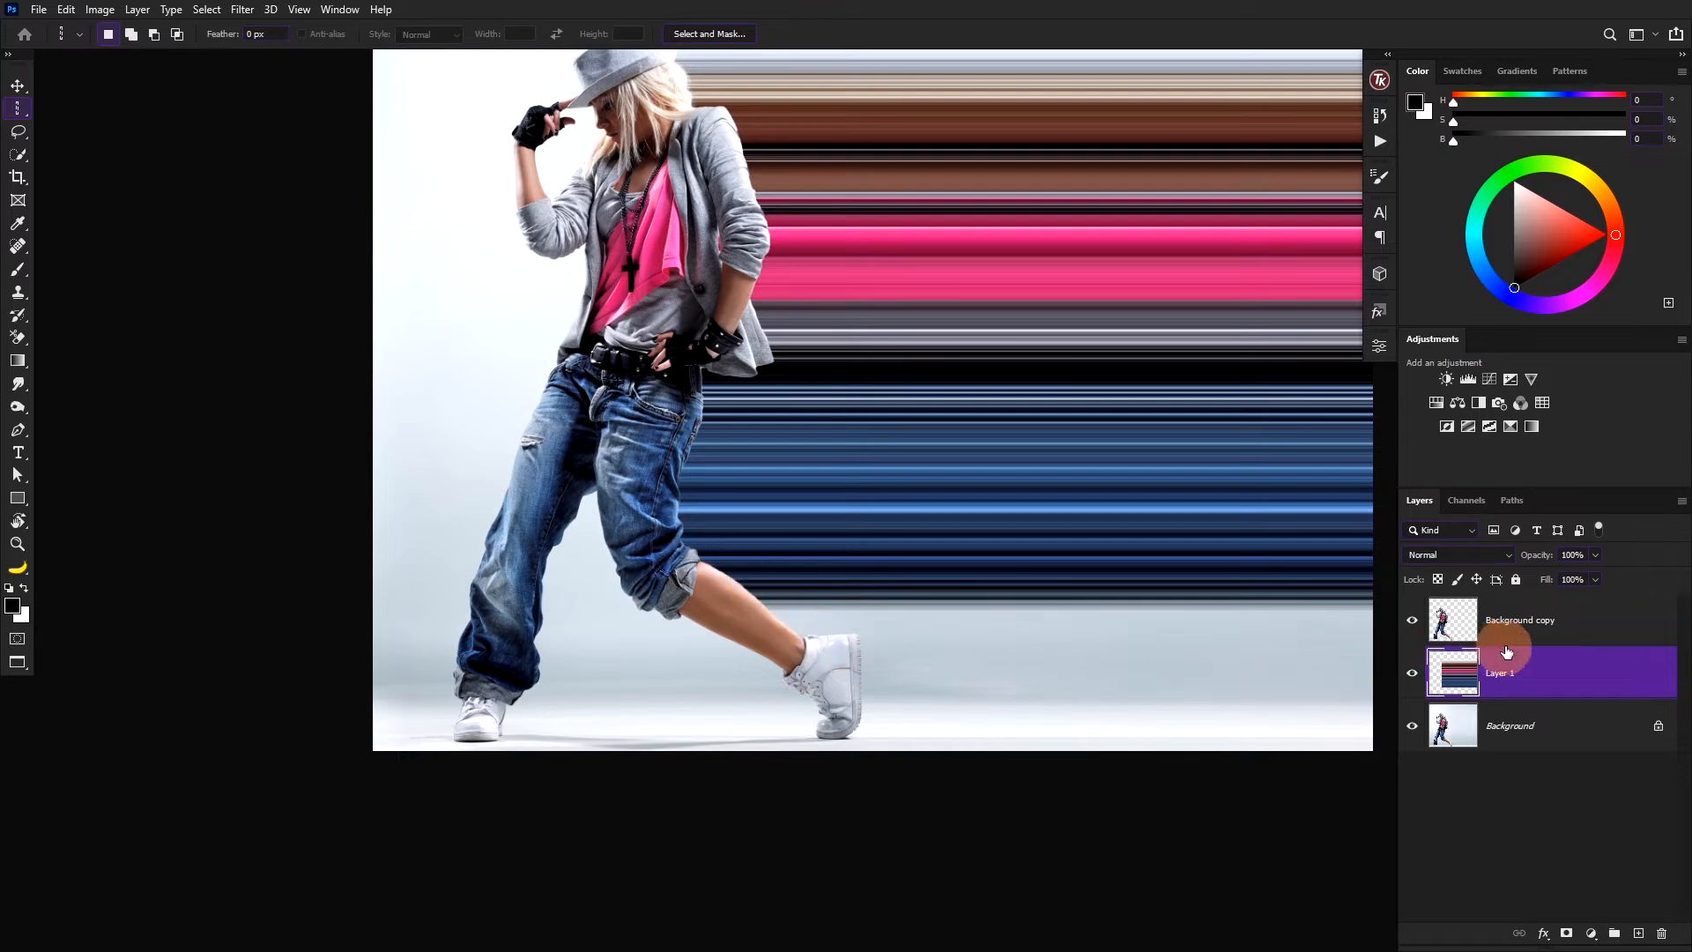
pyautogui.click(1518, 619)
pyautogui.press('l')
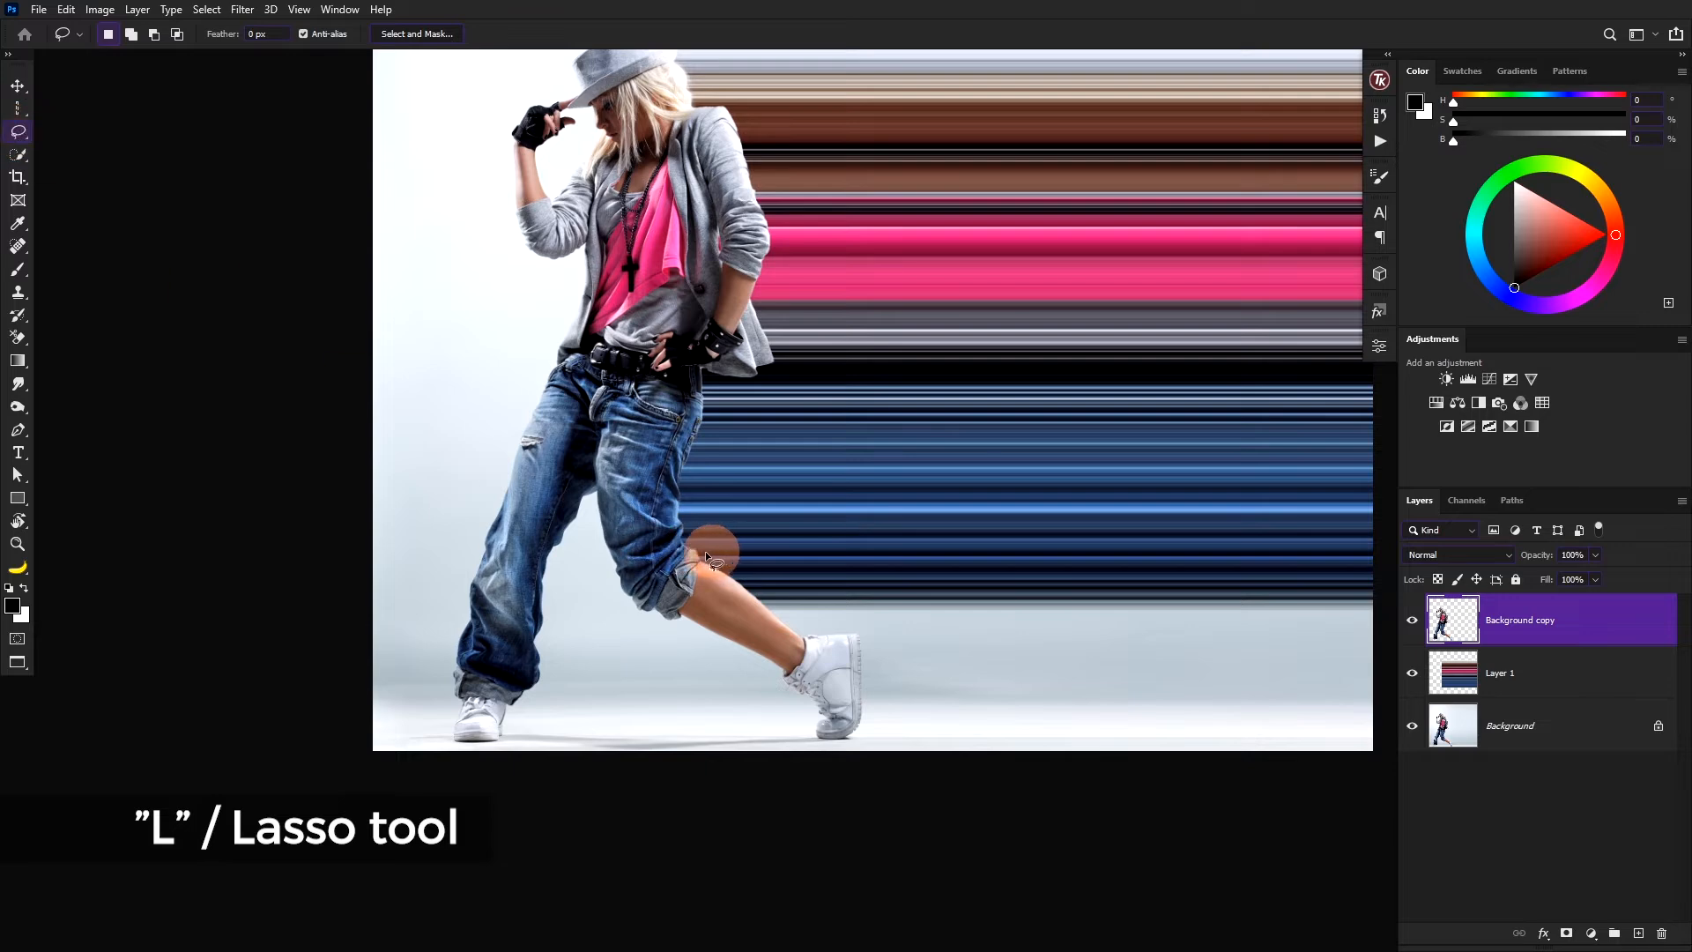
pyautogui.moveTo(923, 687)
pyautogui.mouseDown()
pyautogui.moveTo(877, 626)
pyautogui.moveTo(795, 571)
pyautogui.mouseUp()
pyautogui.hotkey('ctrl', 'j')
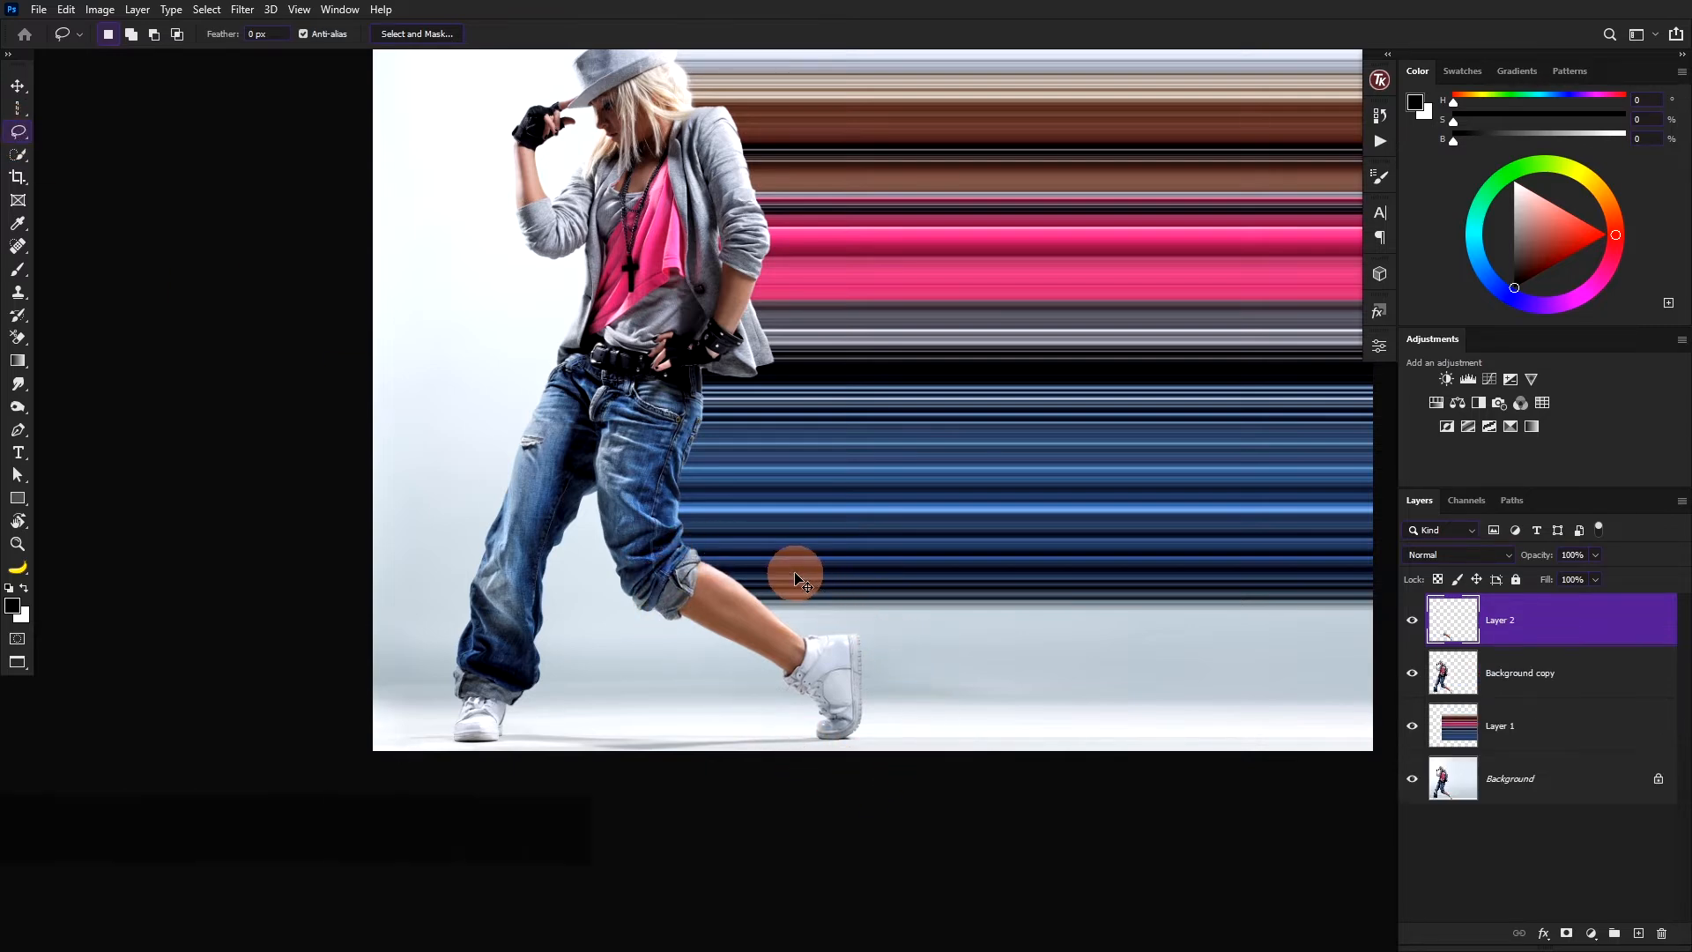
# Rotate the copied lower leg clockwise with Free Transform until it points almost straight down.
pyautogui.hotkey('ctrl', 't')
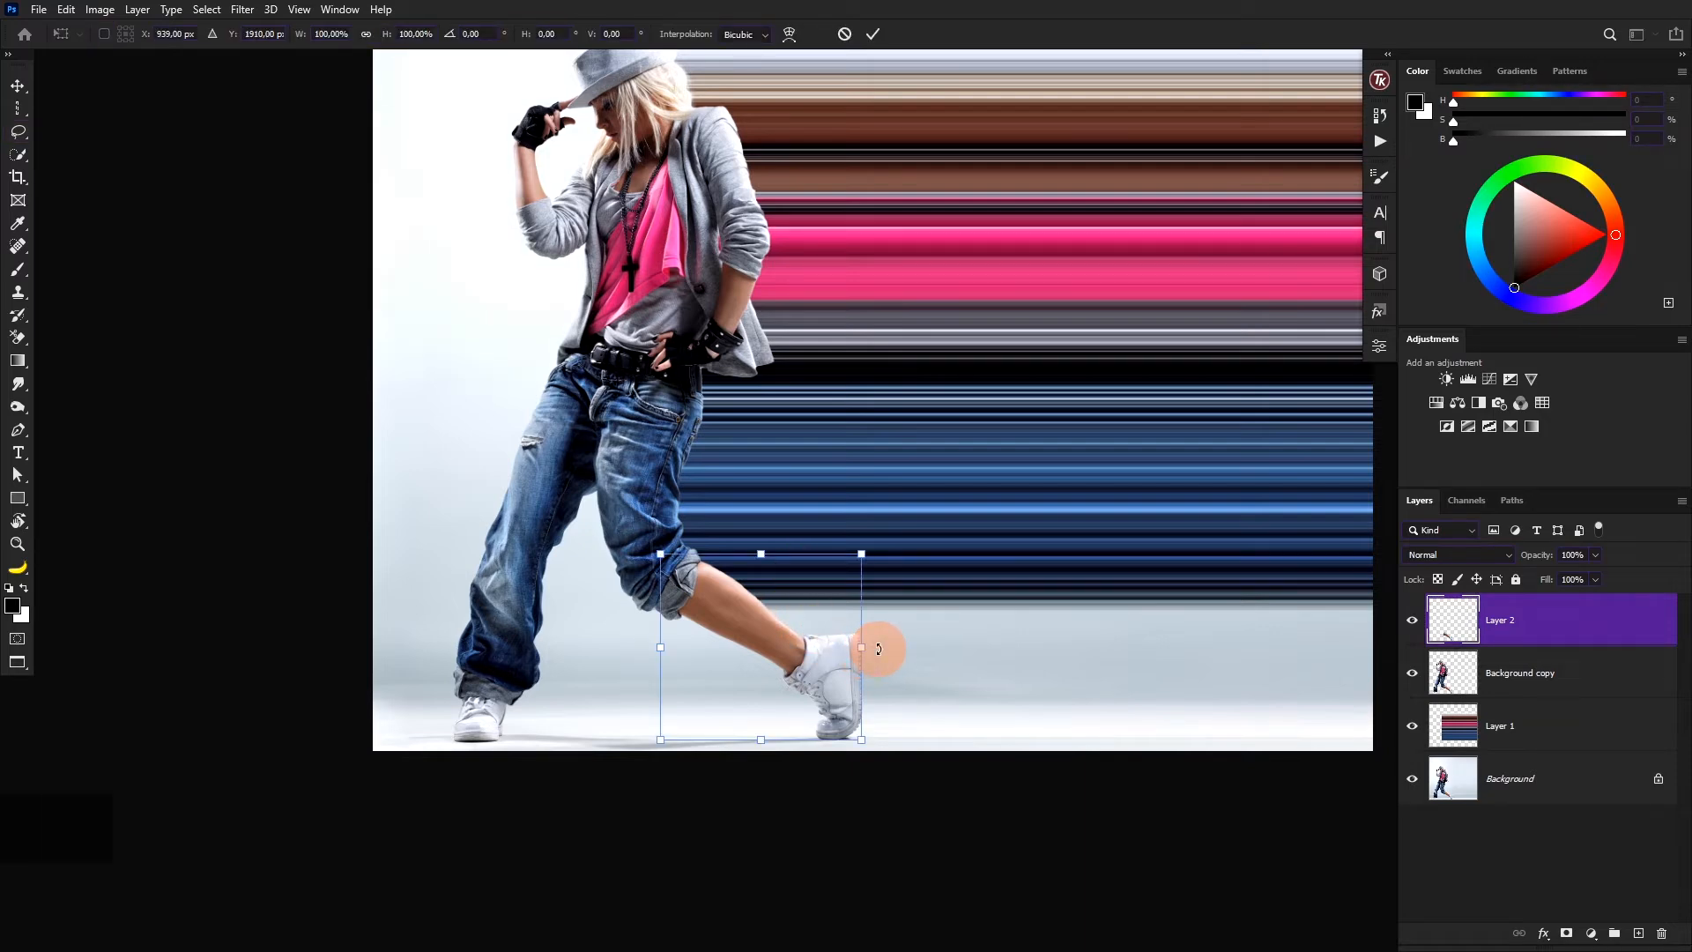
pyautogui.moveTo(878, 659)
pyautogui.mouseDown()
pyautogui.moveTo(729, 702)
pyautogui.moveTo(676, 690)
pyautogui.mouseUp()
pyautogui.press('Return')
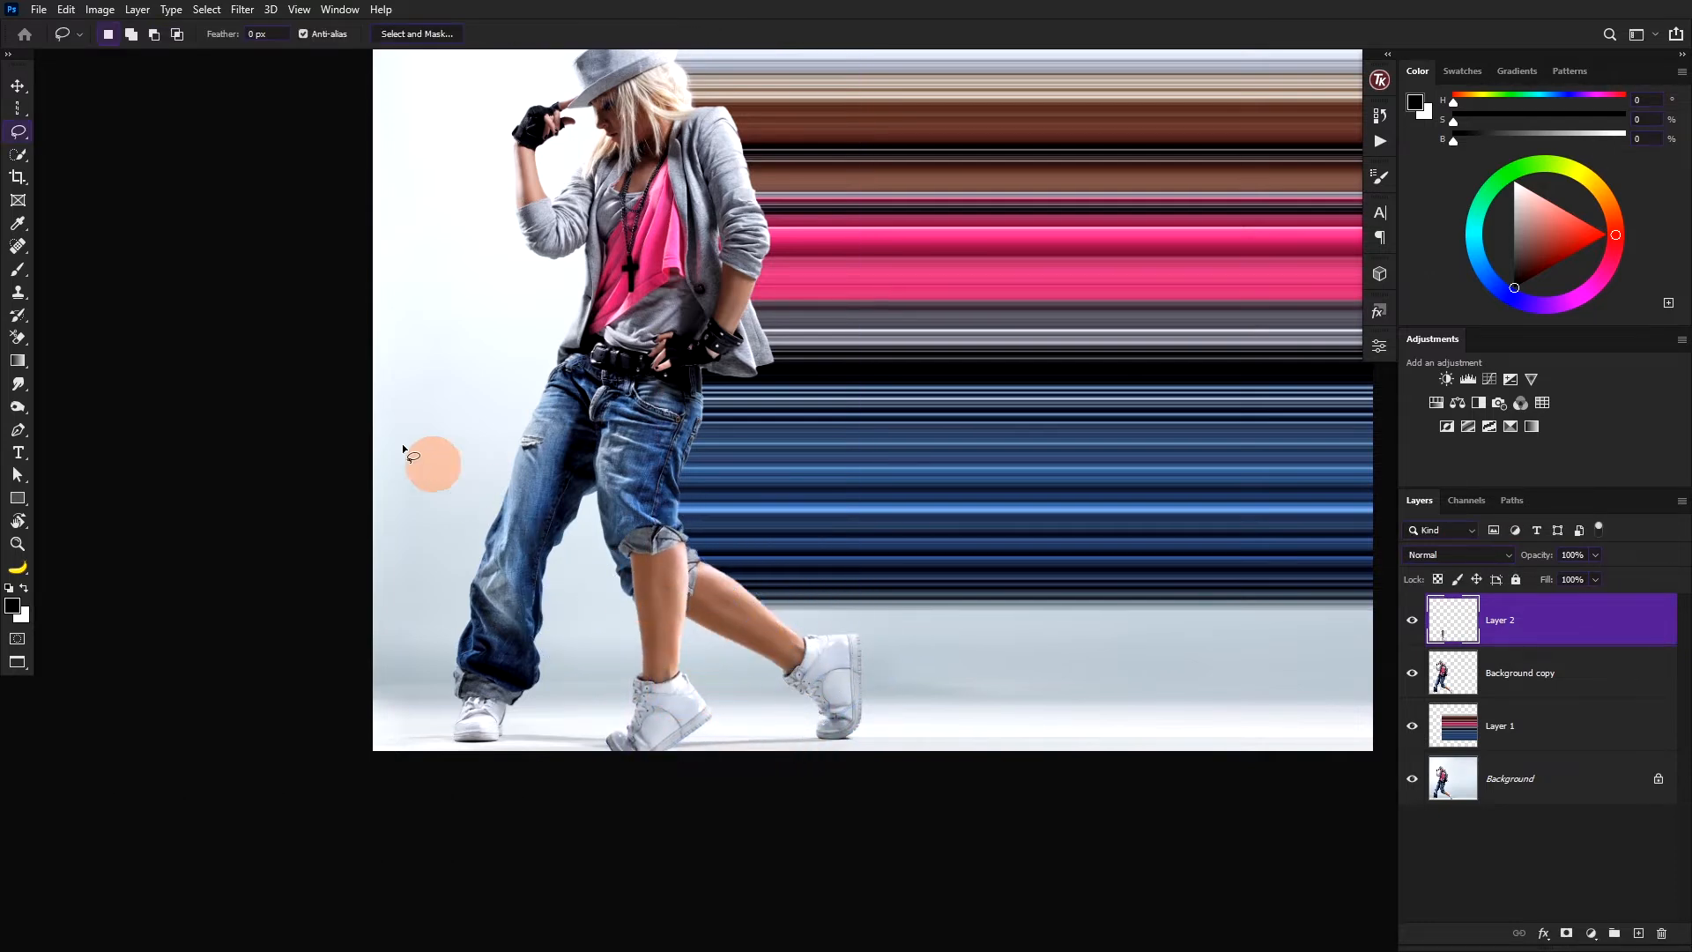
# Select a single pixel column through the rotated lower leg, copy it to a new layer, and delete the rotated leg's layer.
pyautogui.click(18, 107)
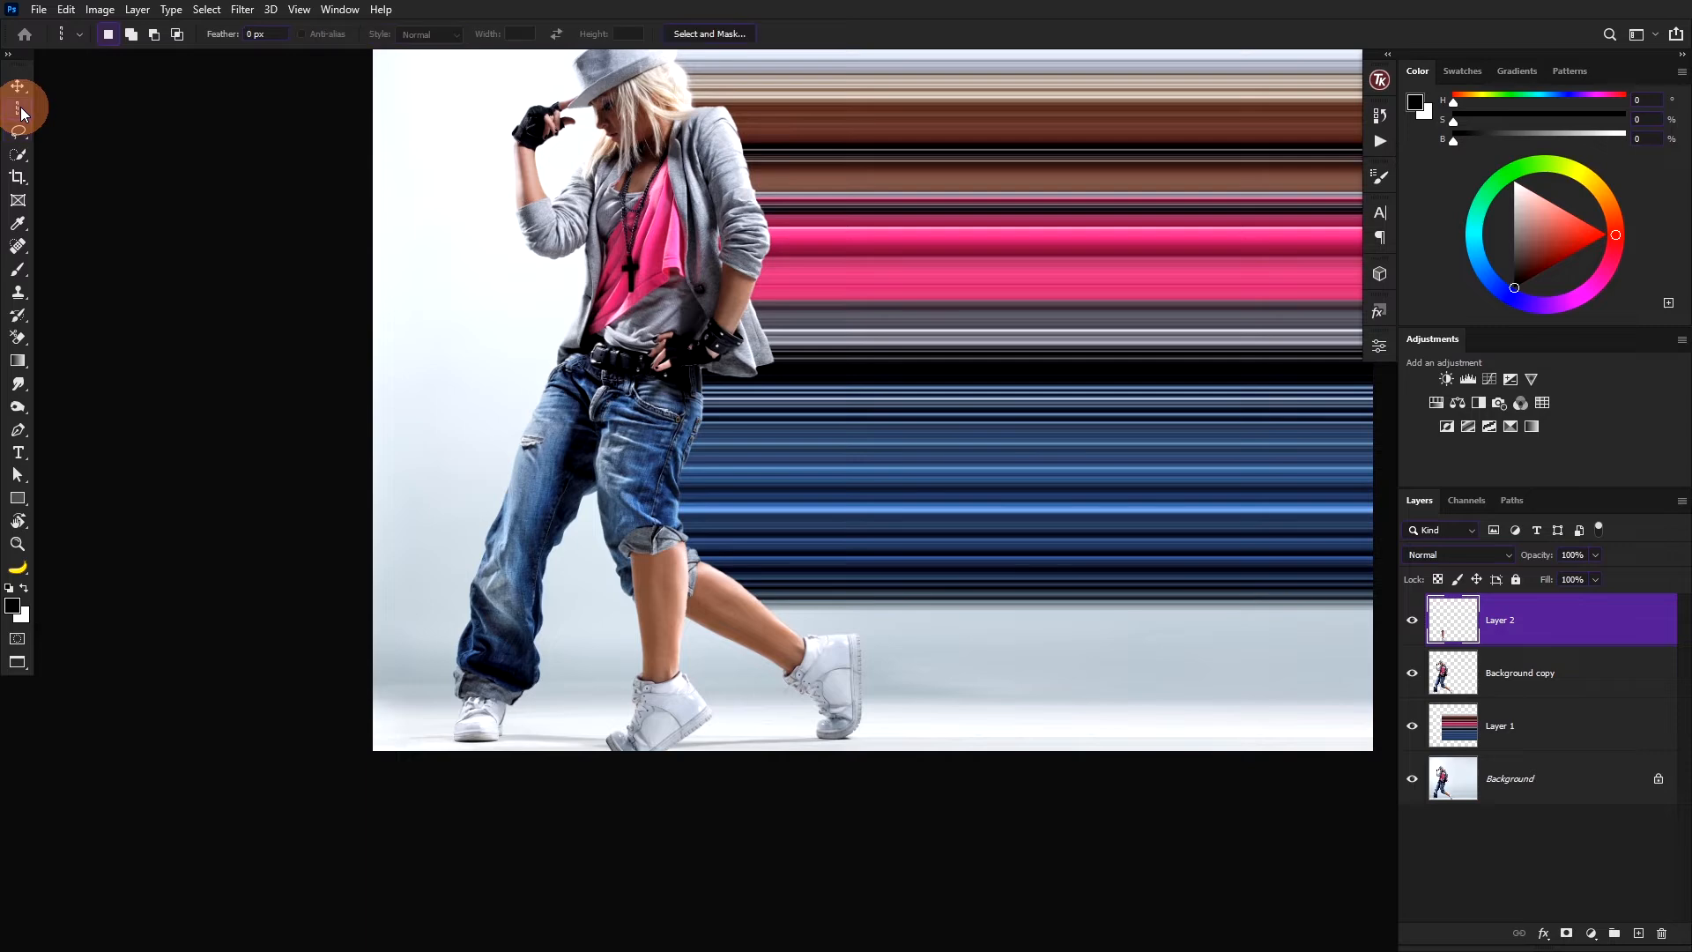
pyautogui.moveTo(656, 590); pyautogui.dragTo(662, 602)
pyautogui.click(665, 603)
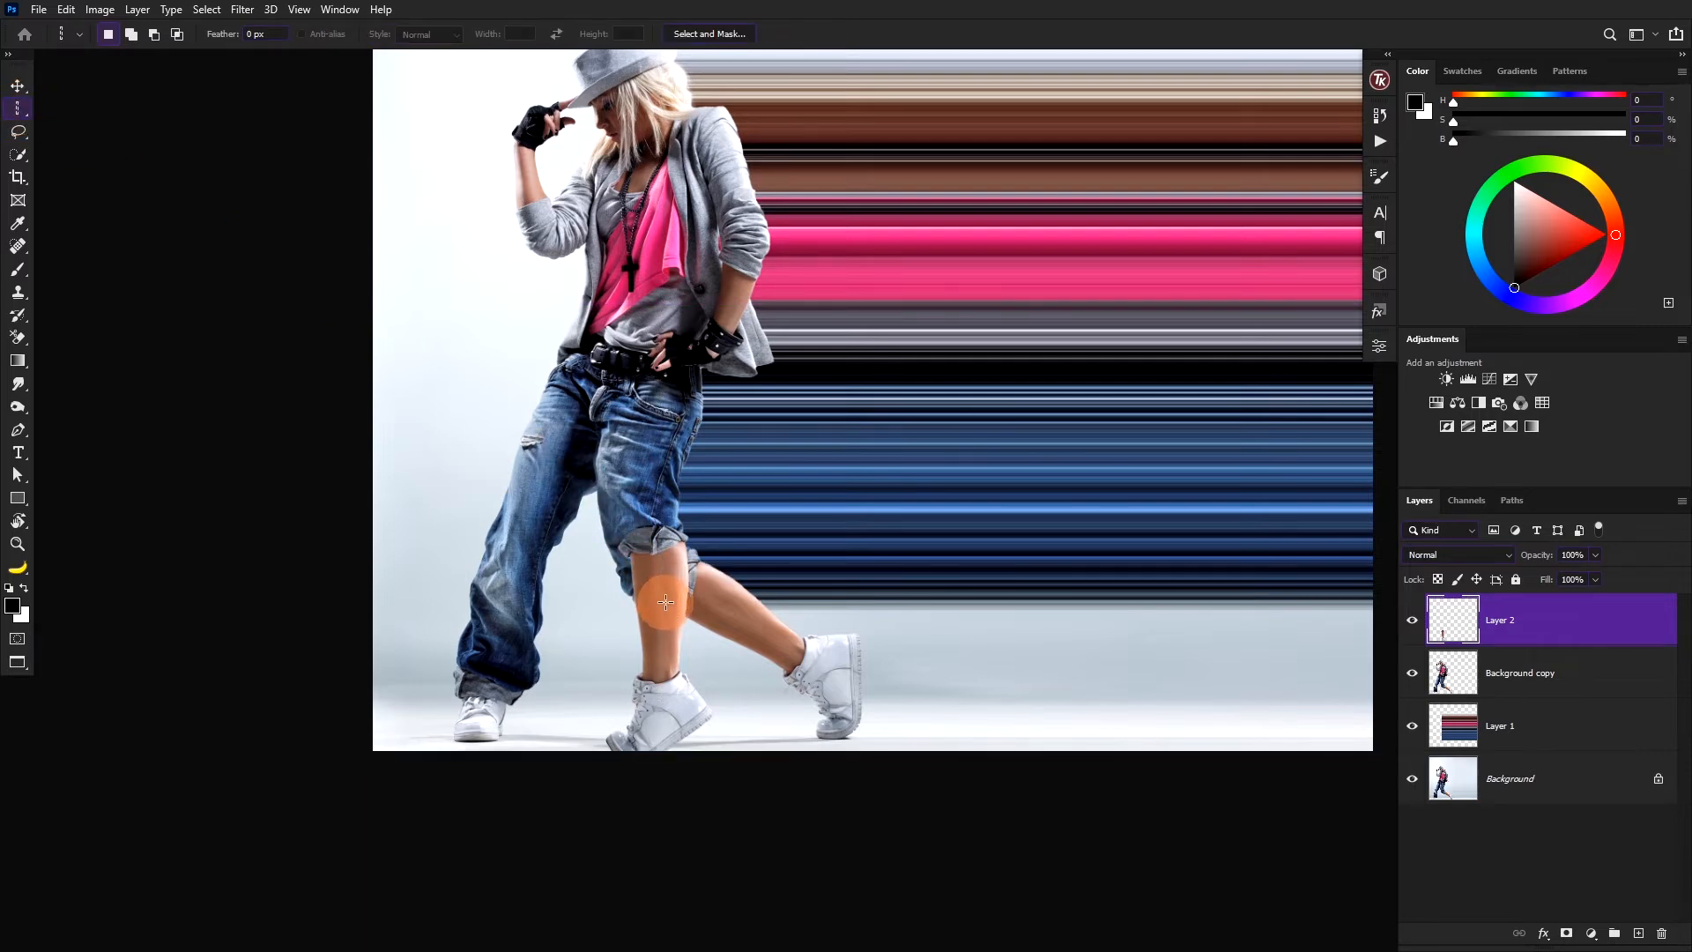
pyautogui.click(665, 602)
pyautogui.scroll(6, 666, 602)
pyautogui.scroll(-2, 672, 608)
pyautogui.click(672, 610)
pyautogui.hotkey('ctrl', 'j')
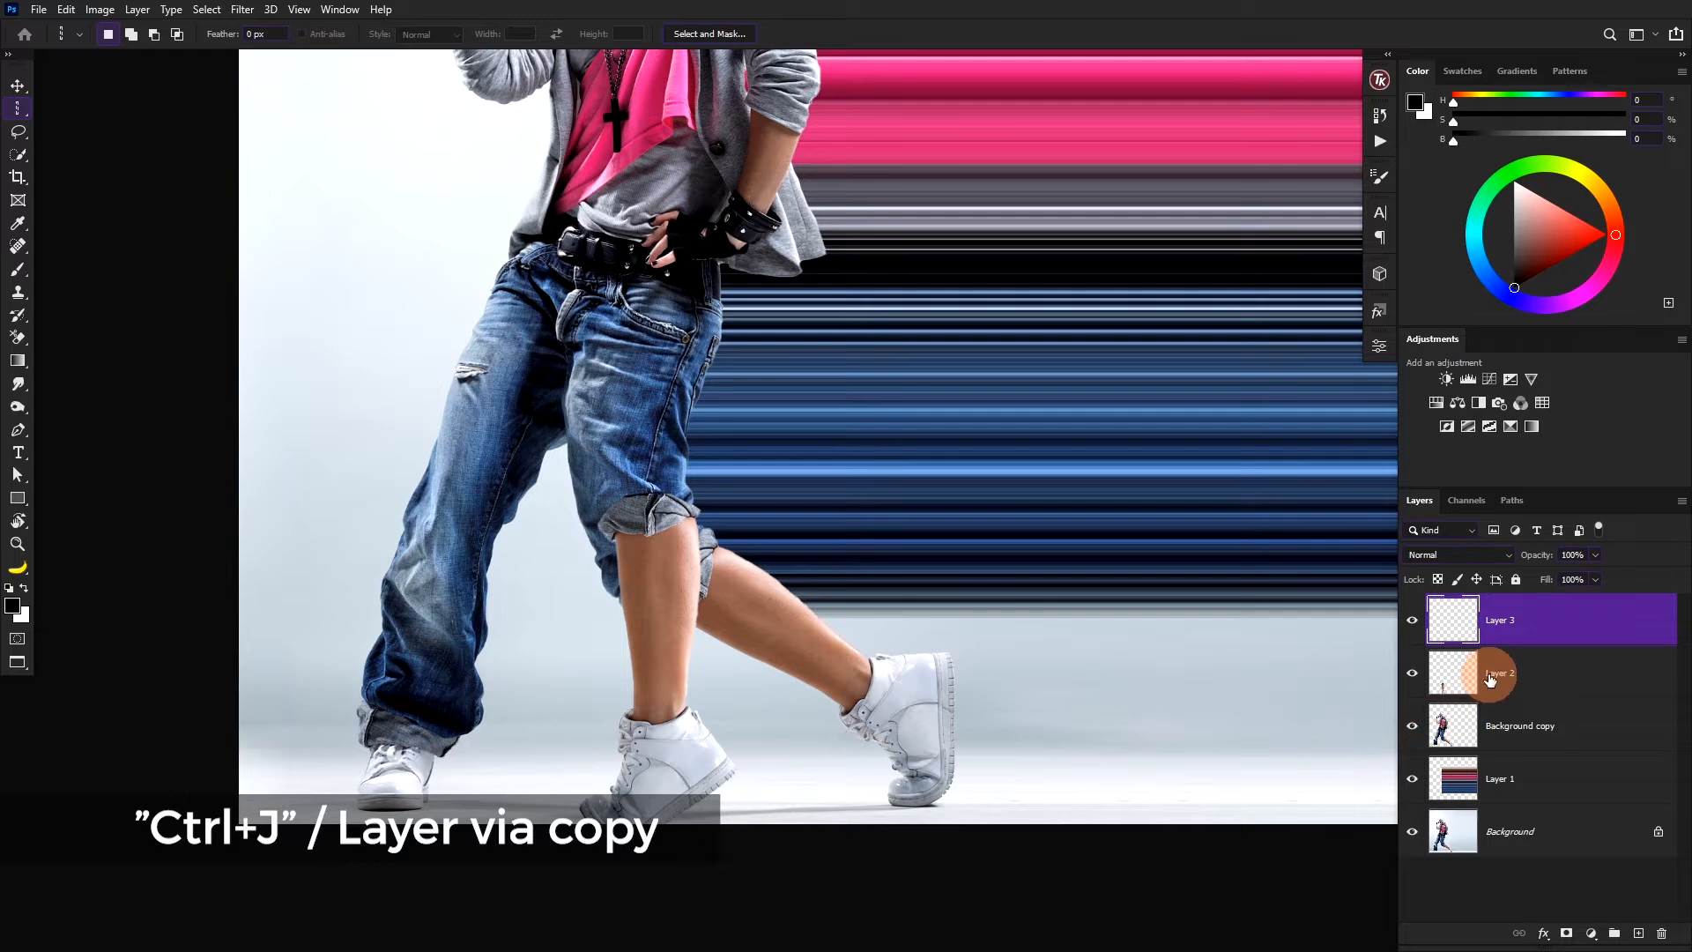
pyautogui.moveTo(1467, 674); pyautogui.dragTo(1662, 933)
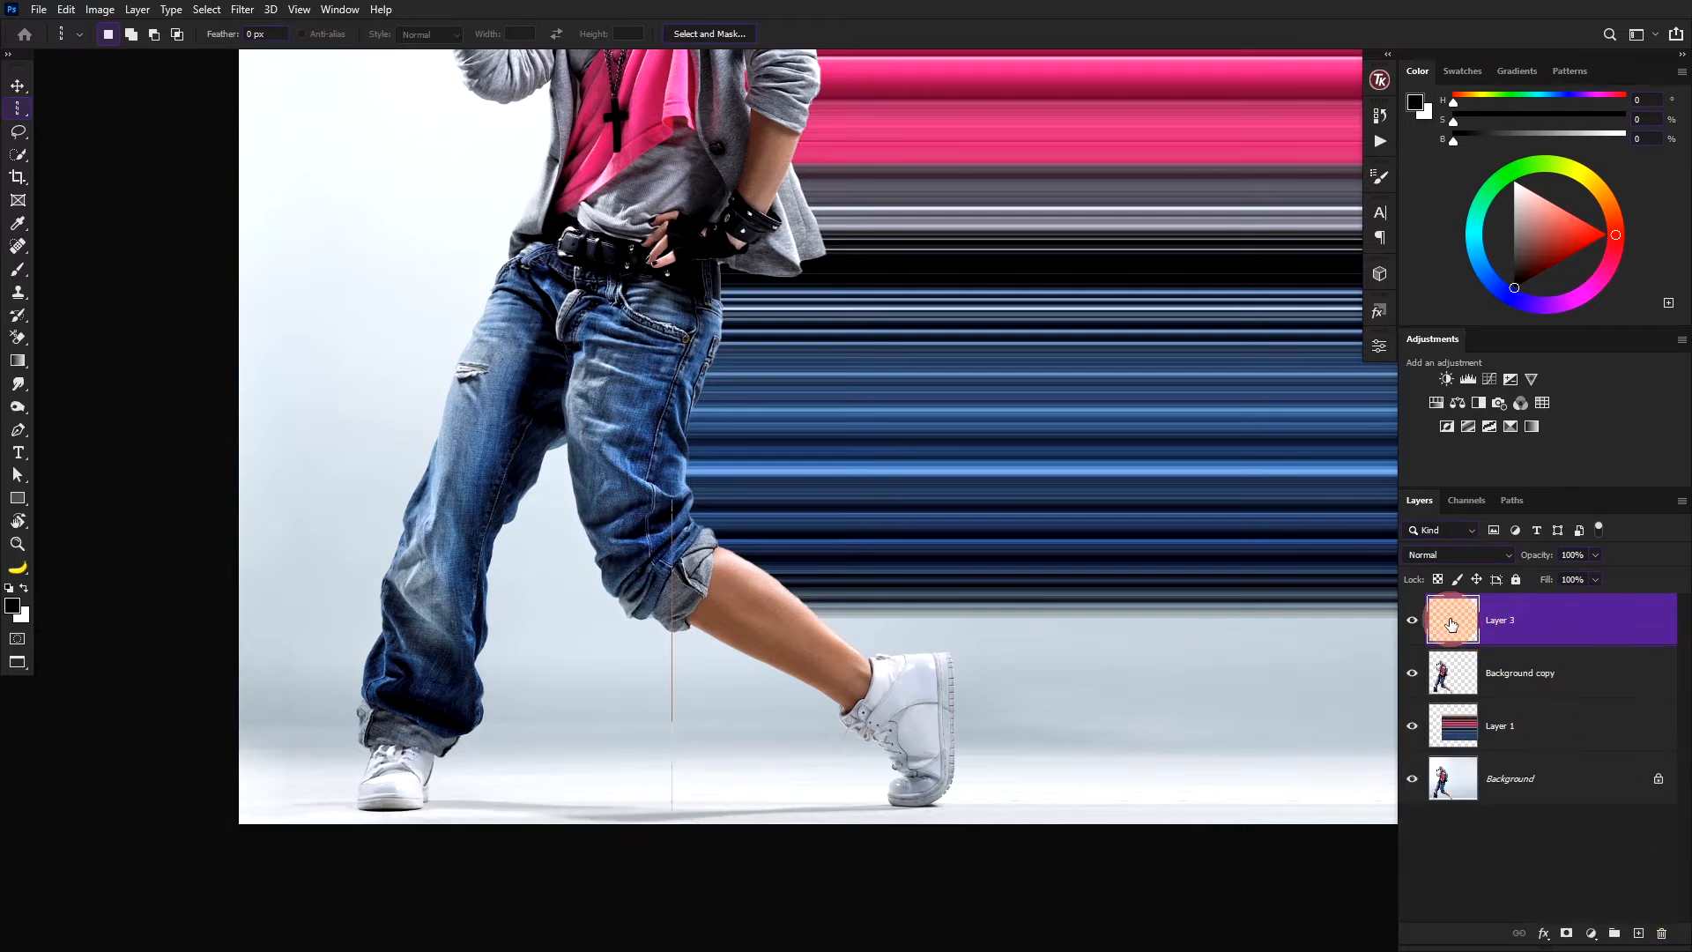
# Stretch the copied leg pixel column horizontally to 1701 px wide, reaching the canvas's right edge.
pyautogui.hotkey('ctrl', 't')
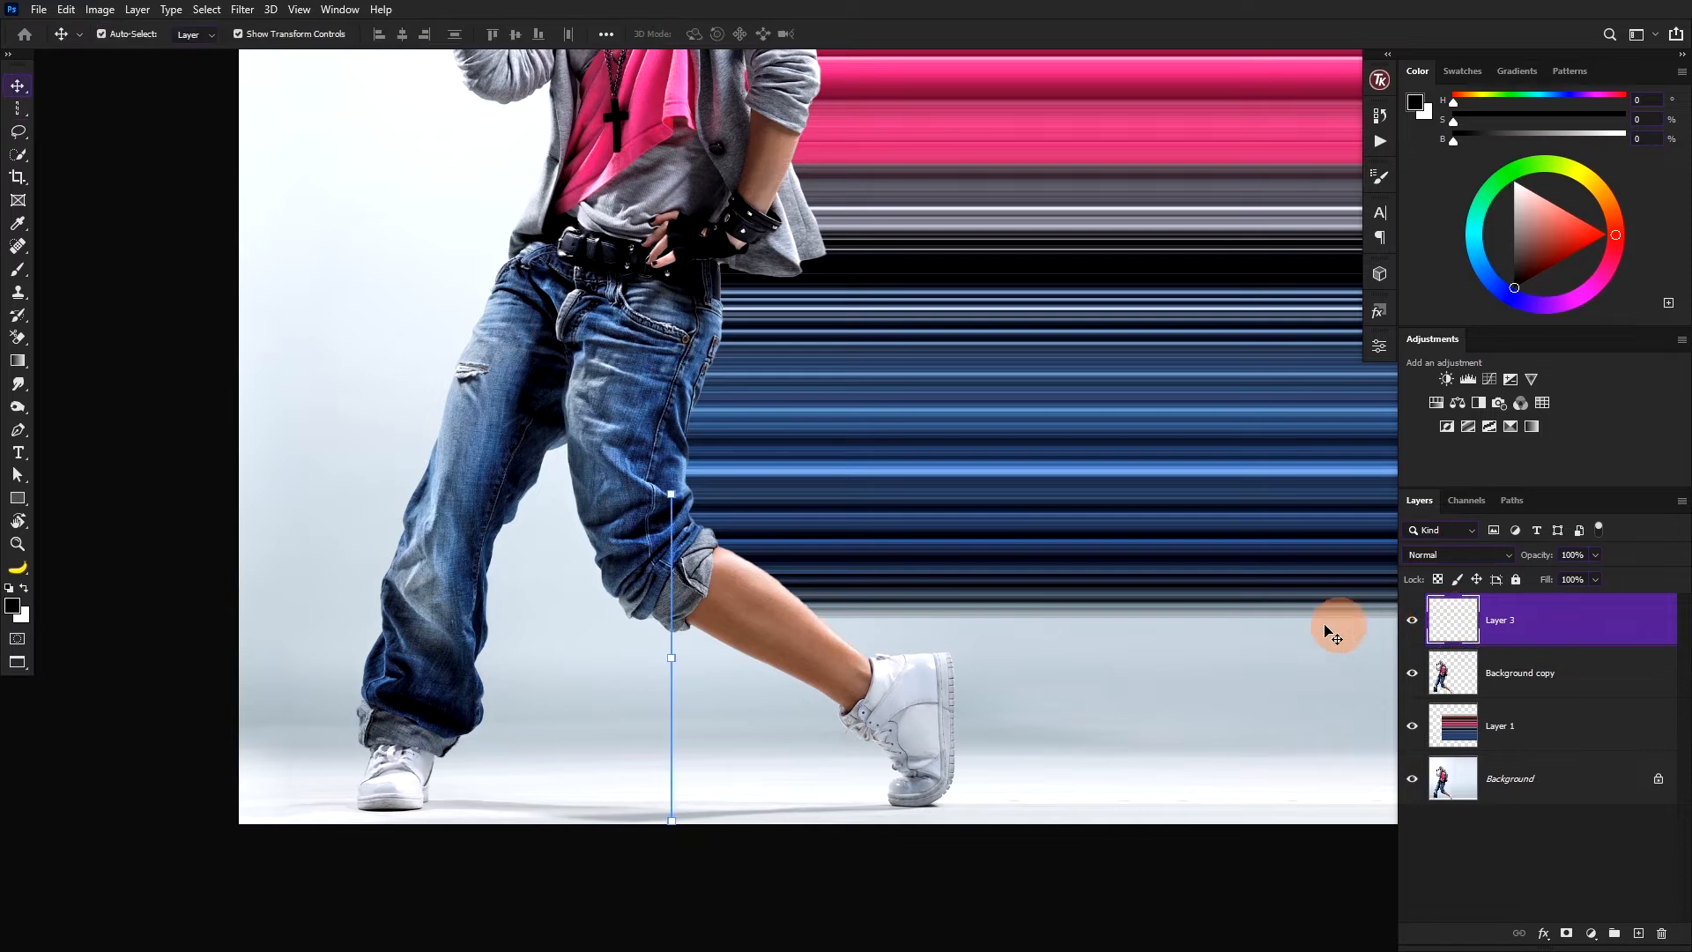
pyautogui.moveTo(673, 662); pyautogui.dragTo(1141, 650)
pyautogui.scroll(-5, 1285, 677)
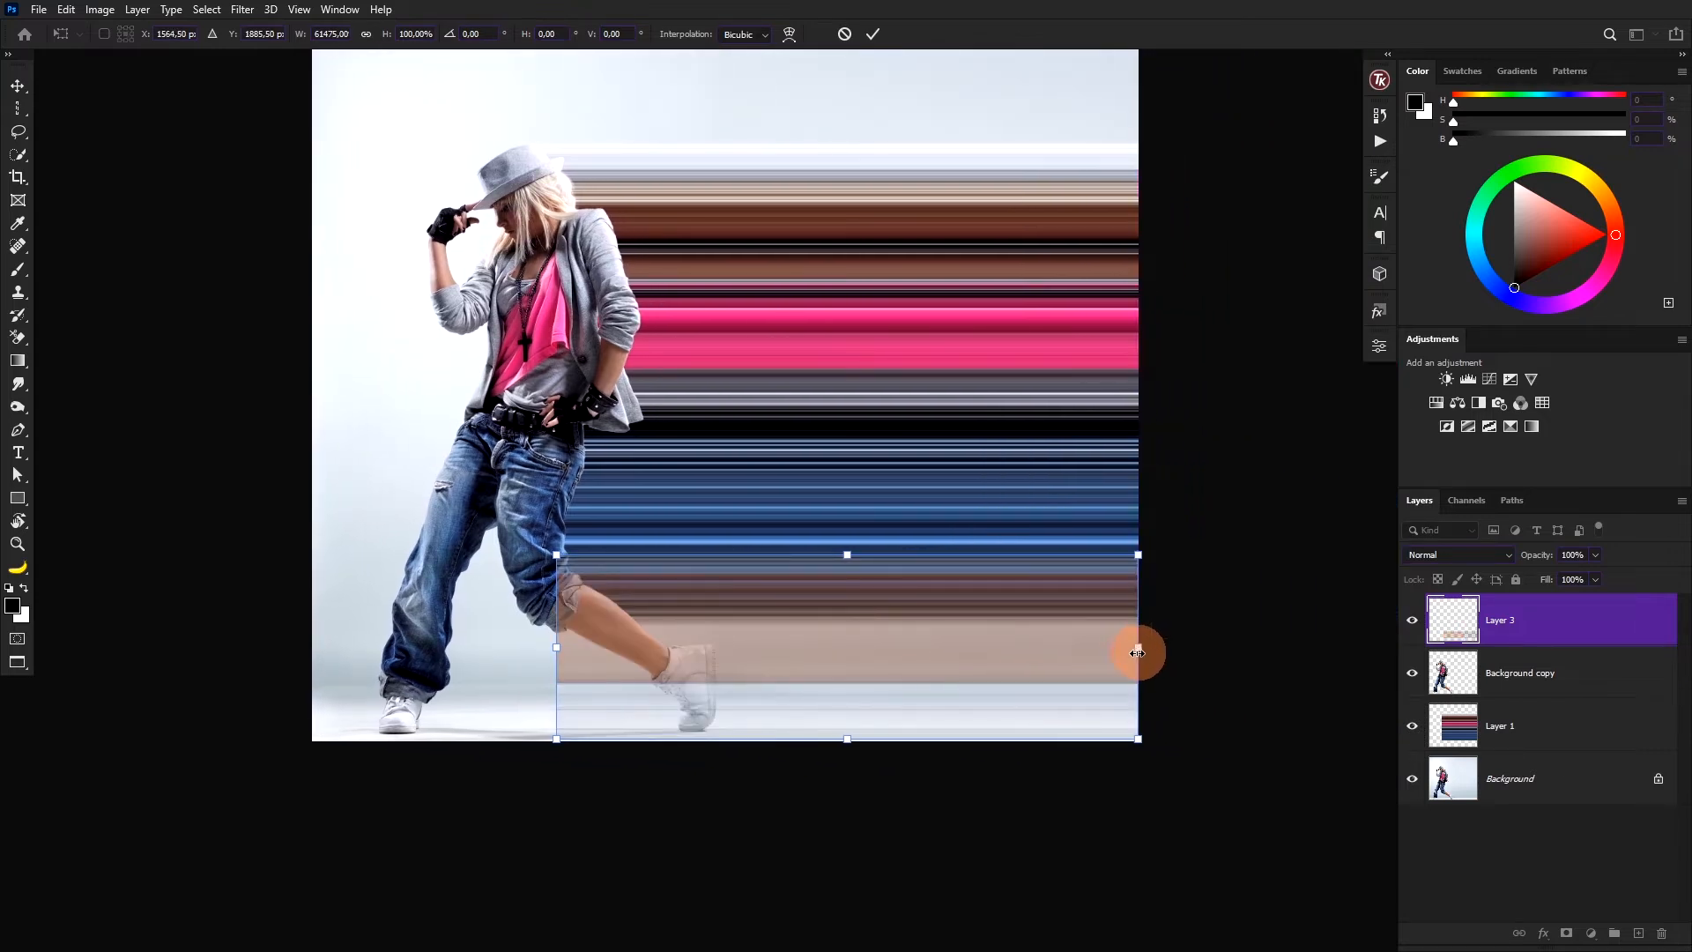
# Reduce the leg stripe's height from both its upper and lower edges so it fits between the blue stripes and the floor.
pyautogui.moveTo(851, 556); pyautogui.dragTo(846, 576)
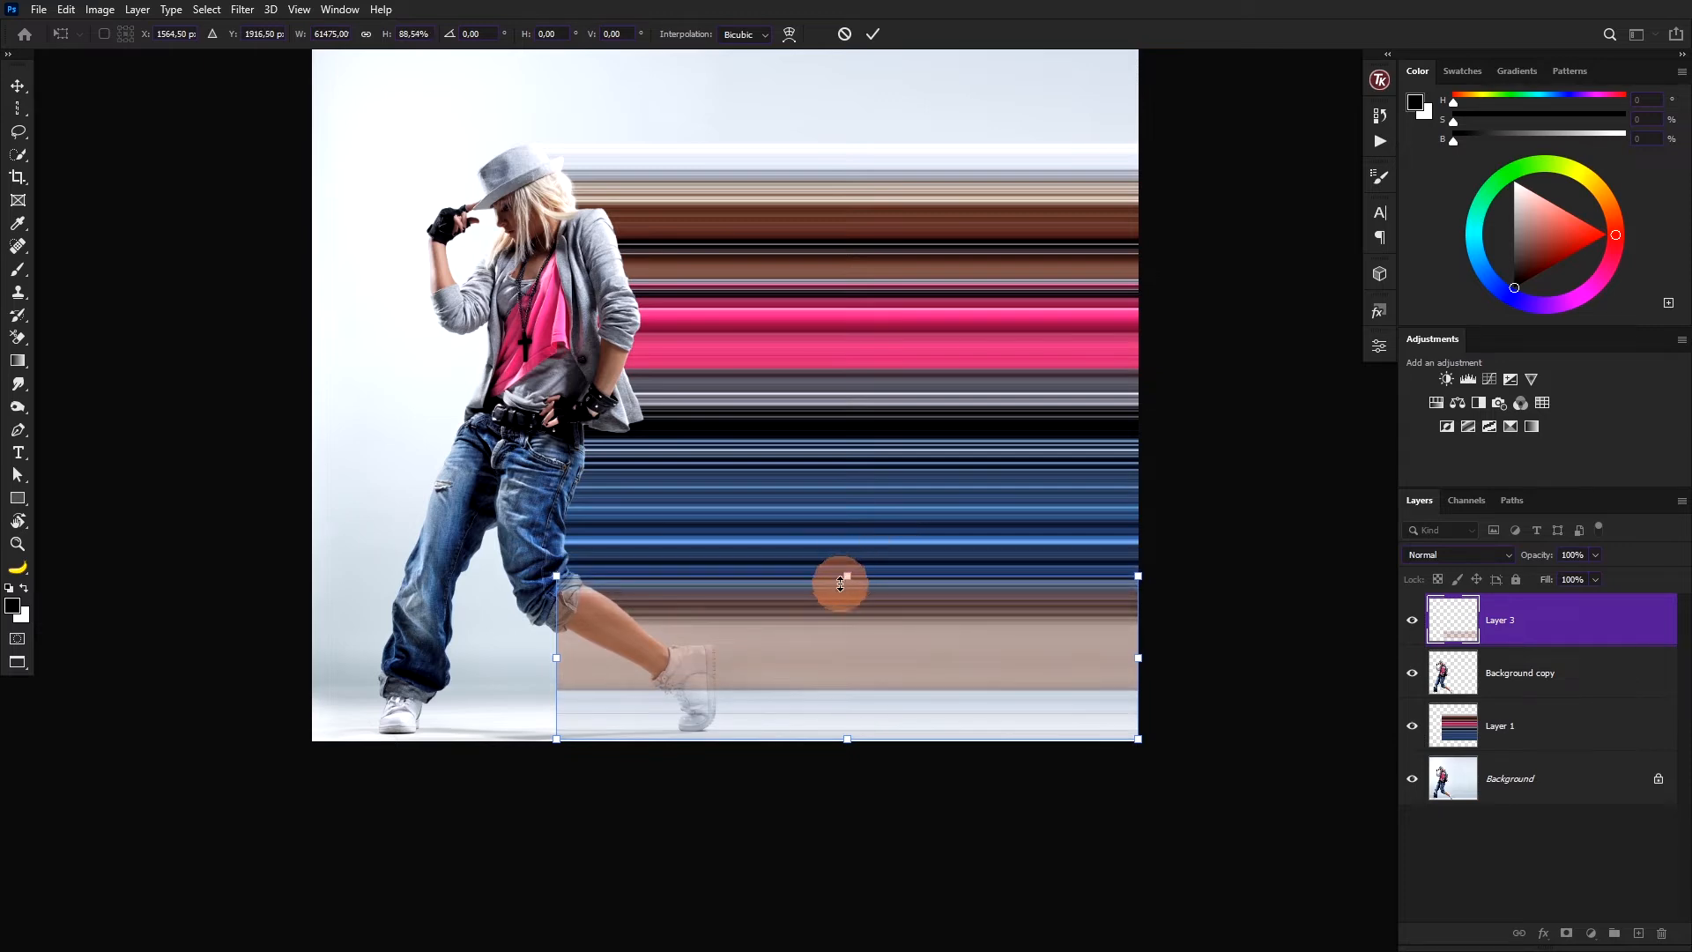
pyautogui.moveTo(846, 737); pyautogui.dragTo(851, 734)
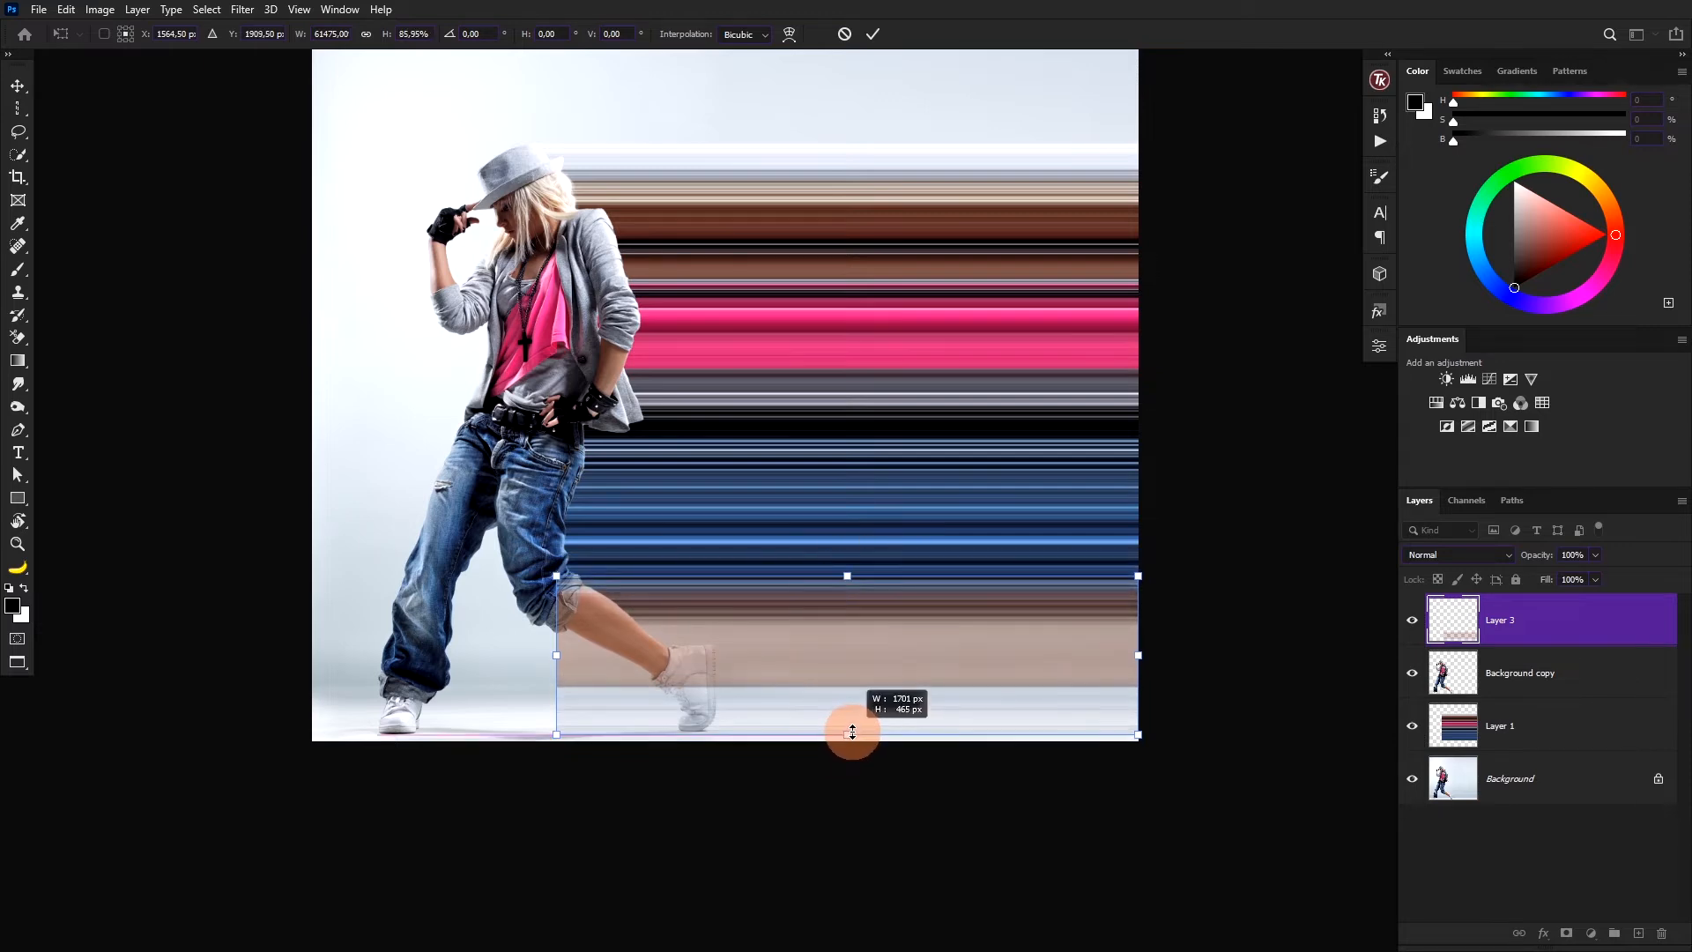
pyautogui.scroll(3, 804, 741)
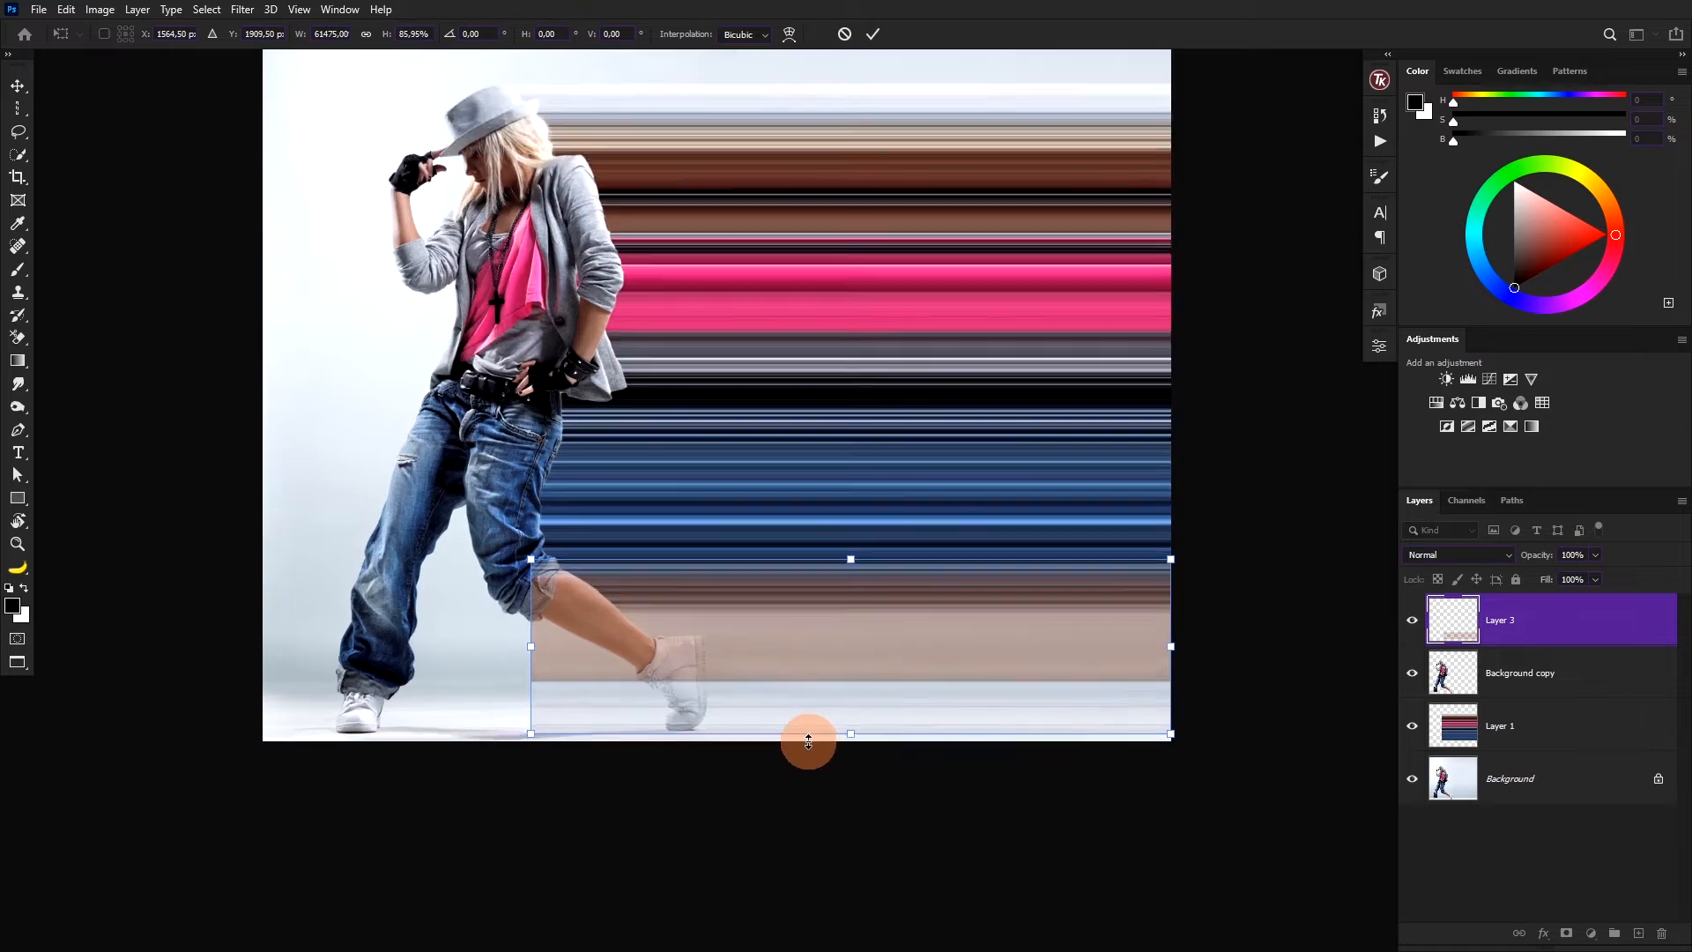
pyautogui.scroll(1, 809, 740)
pyautogui.moveTo(934, 722); pyautogui.dragTo(937, 711)
pyautogui.press('Return')
# Place Layer 3 directly below Background copy and merge it with Layer 1.
pyautogui.scroll(-3, 945, 669)
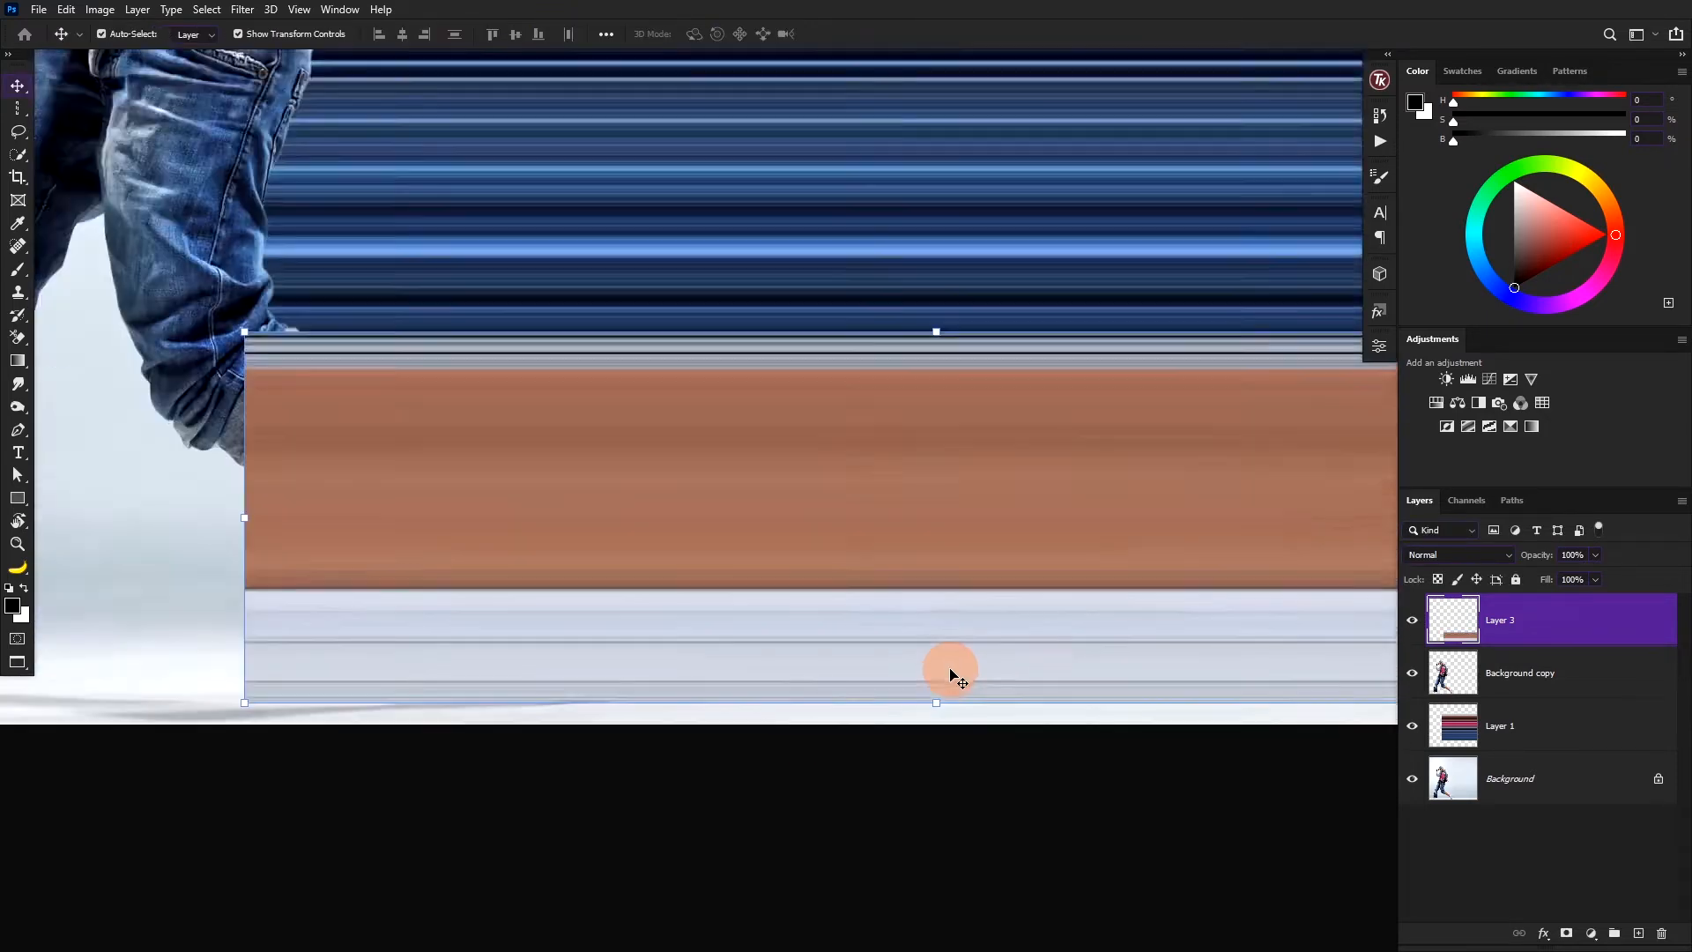
pyautogui.scroll(-1, 950, 674)
pyautogui.moveTo(1453, 620); pyautogui.dragTo(1469, 714)
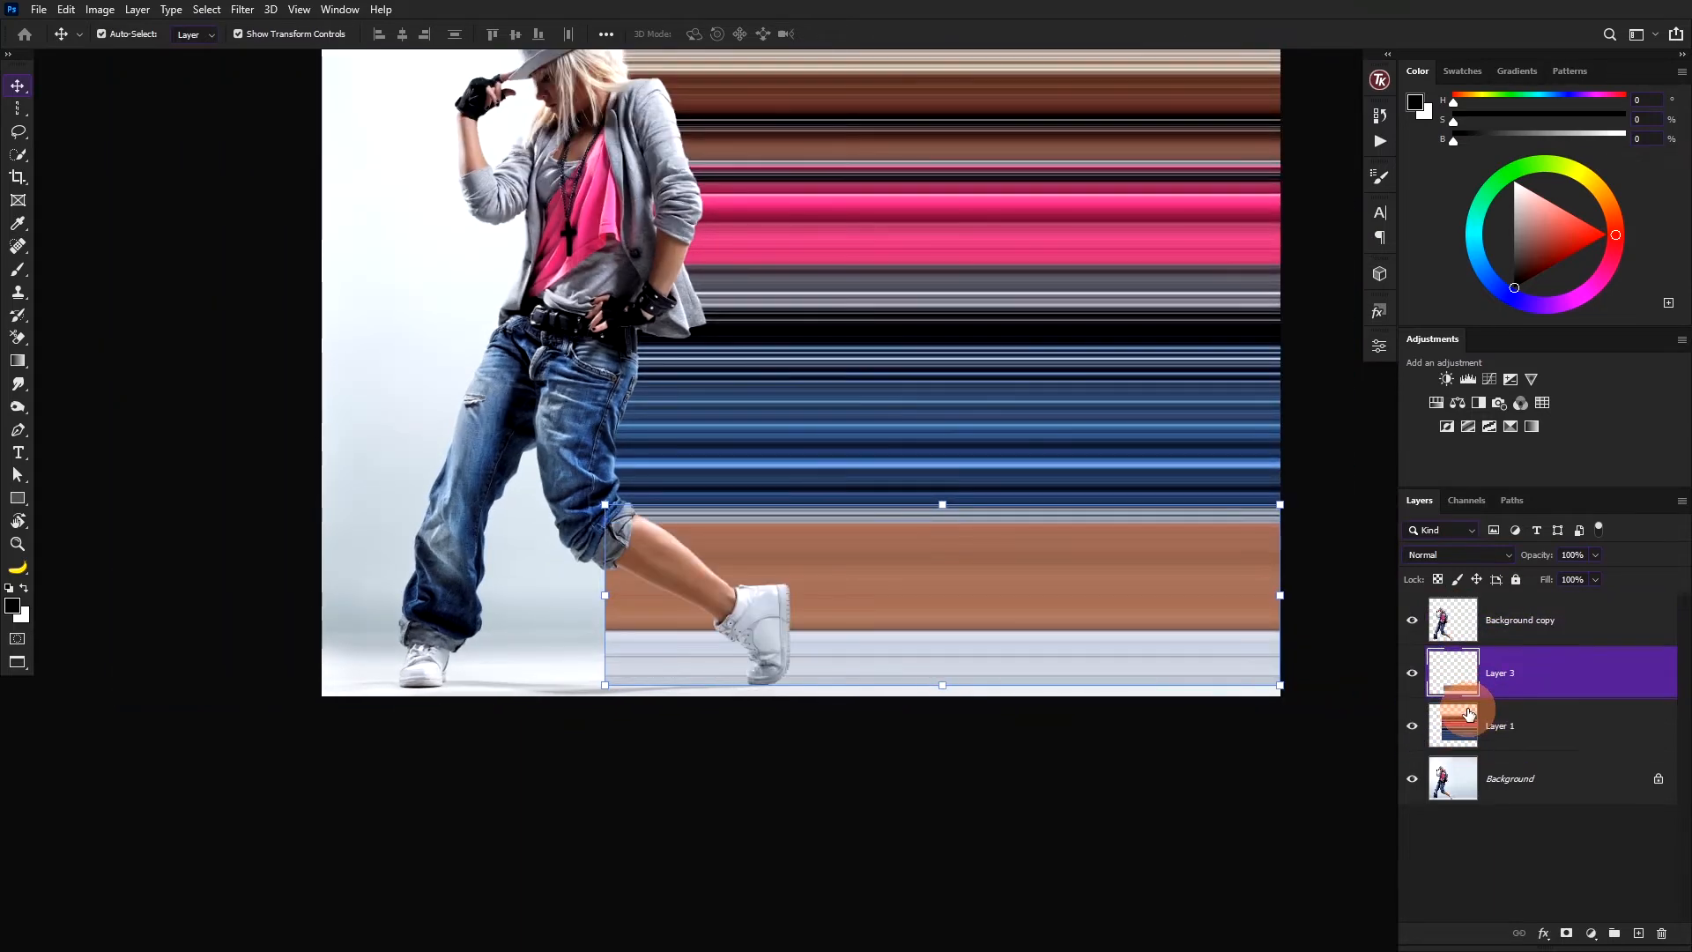
pyautogui.moveTo(1044, 522); pyautogui.dragTo(1008, 542)
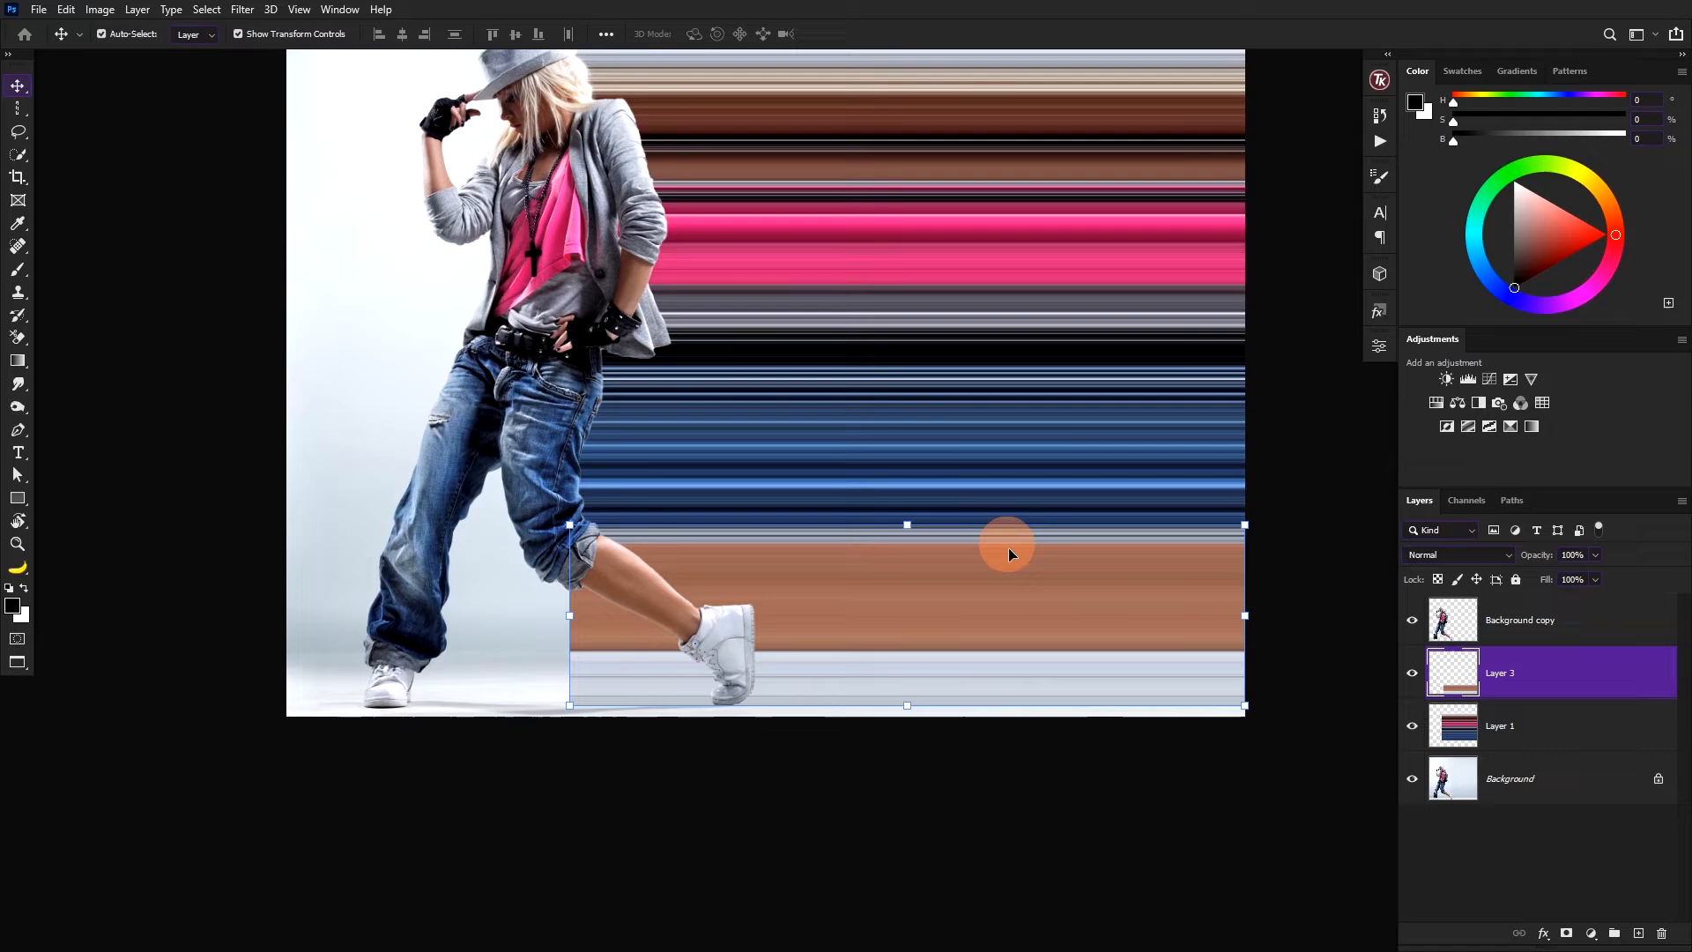
pyautogui.keyDown('ctrl'); pyautogui.click(1499, 721); pyautogui.keyUp('ctrl')
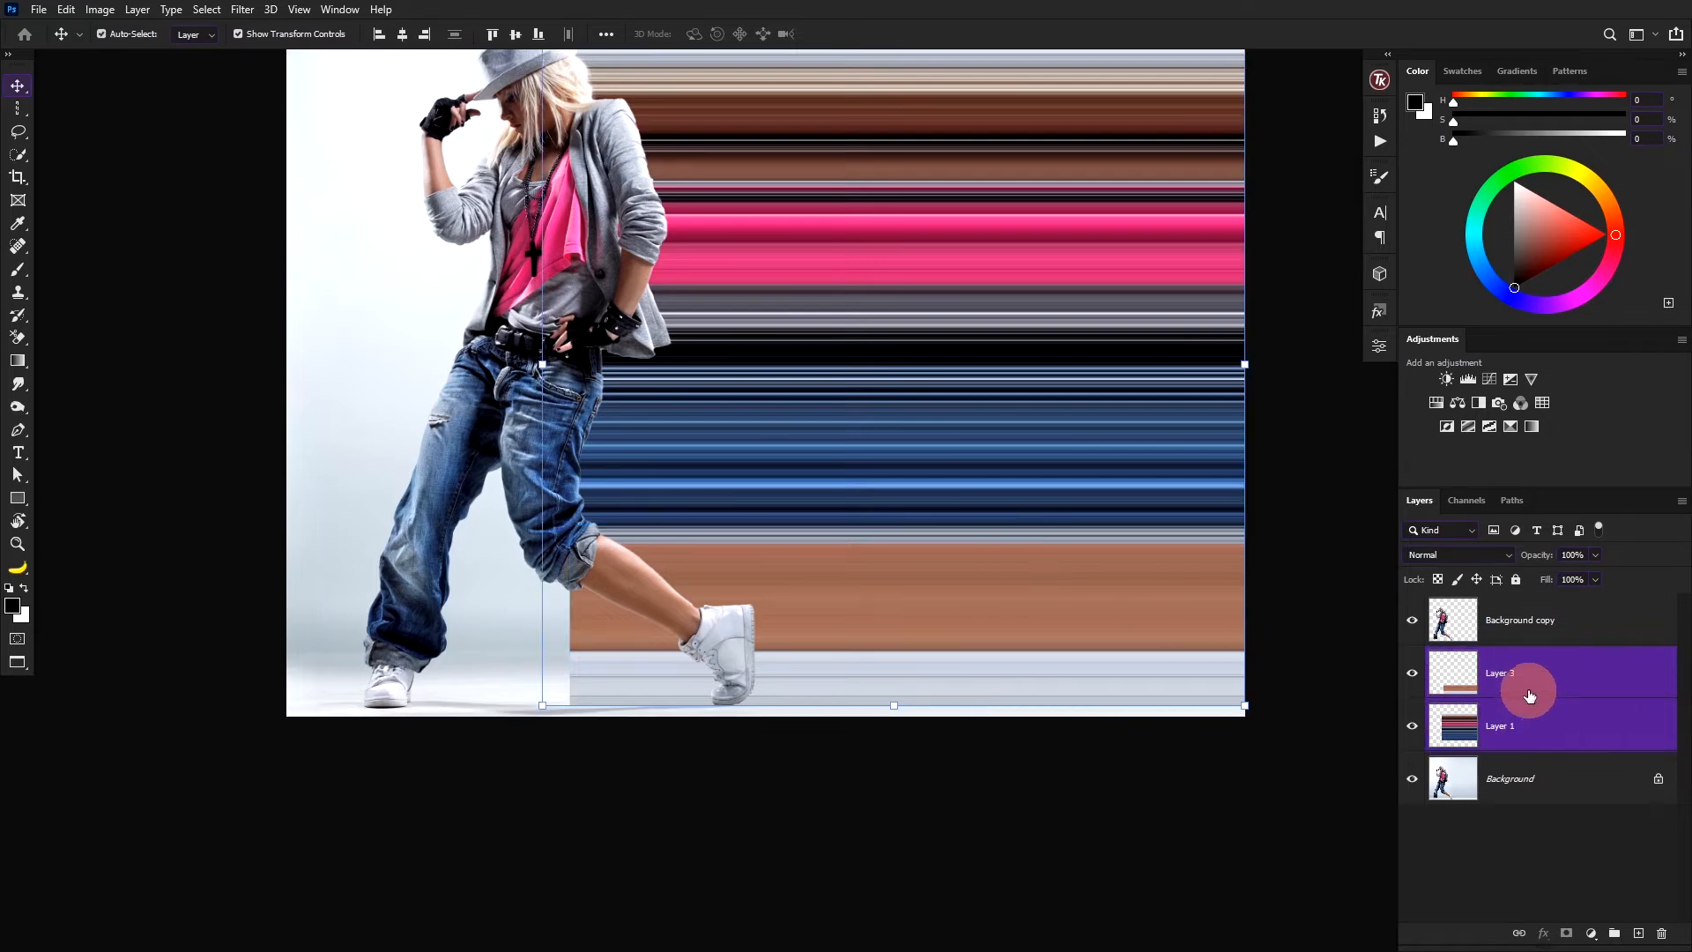
pyautogui.rightClick(1530, 696)
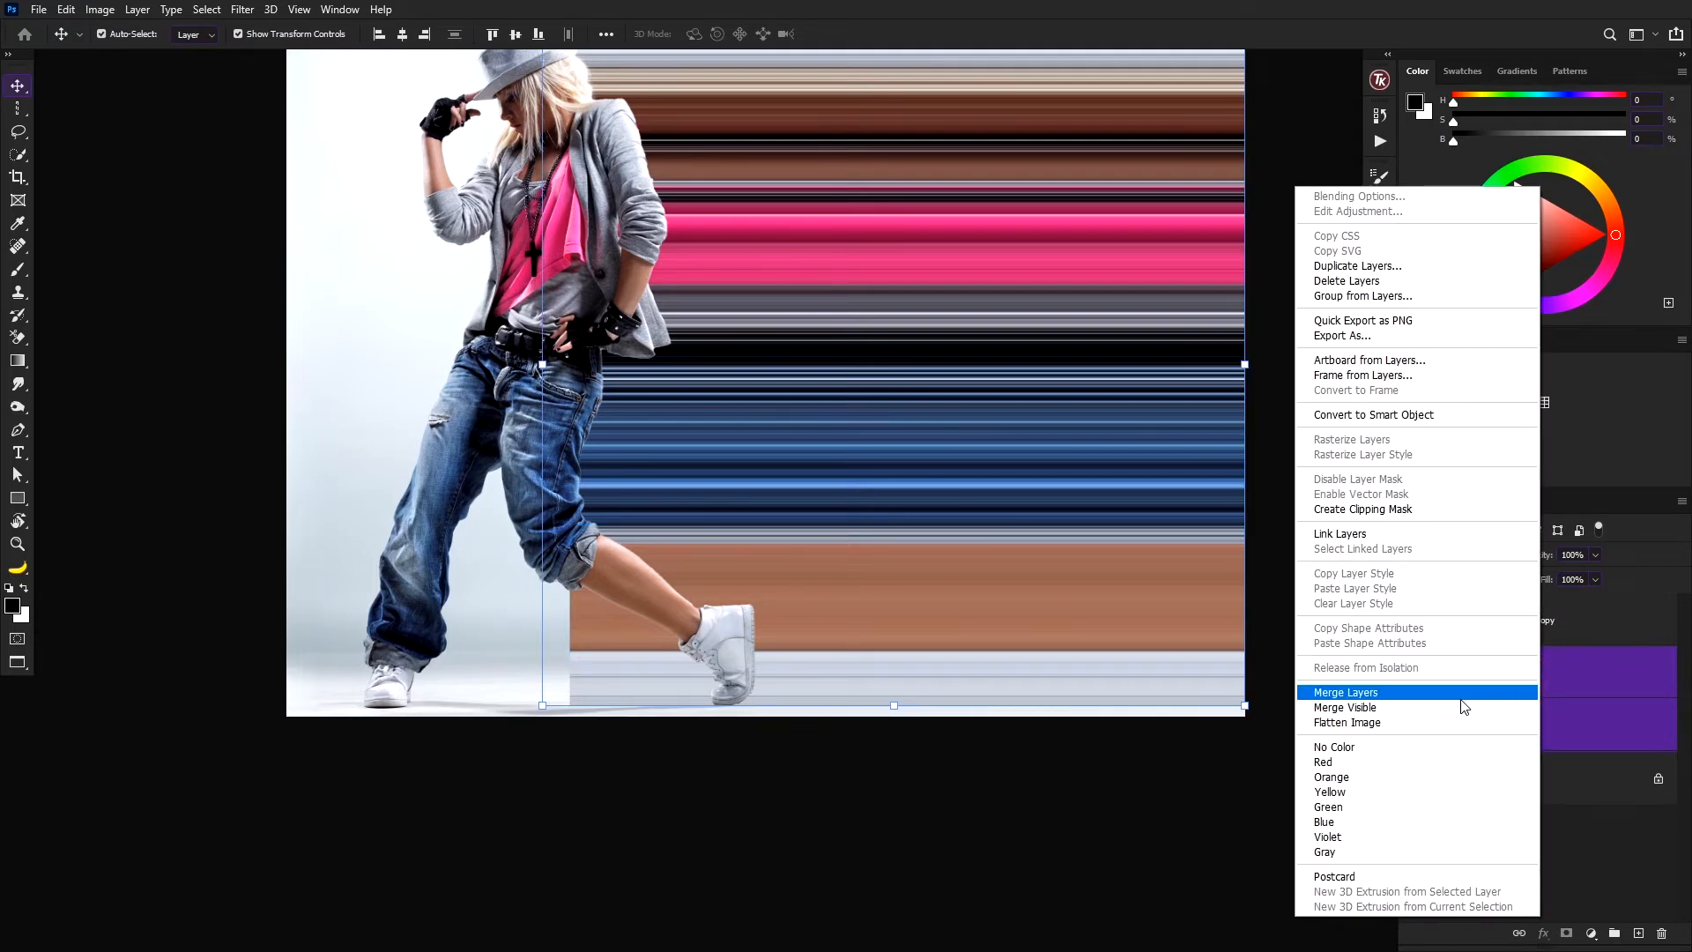
pyautogui.click(1463, 705)
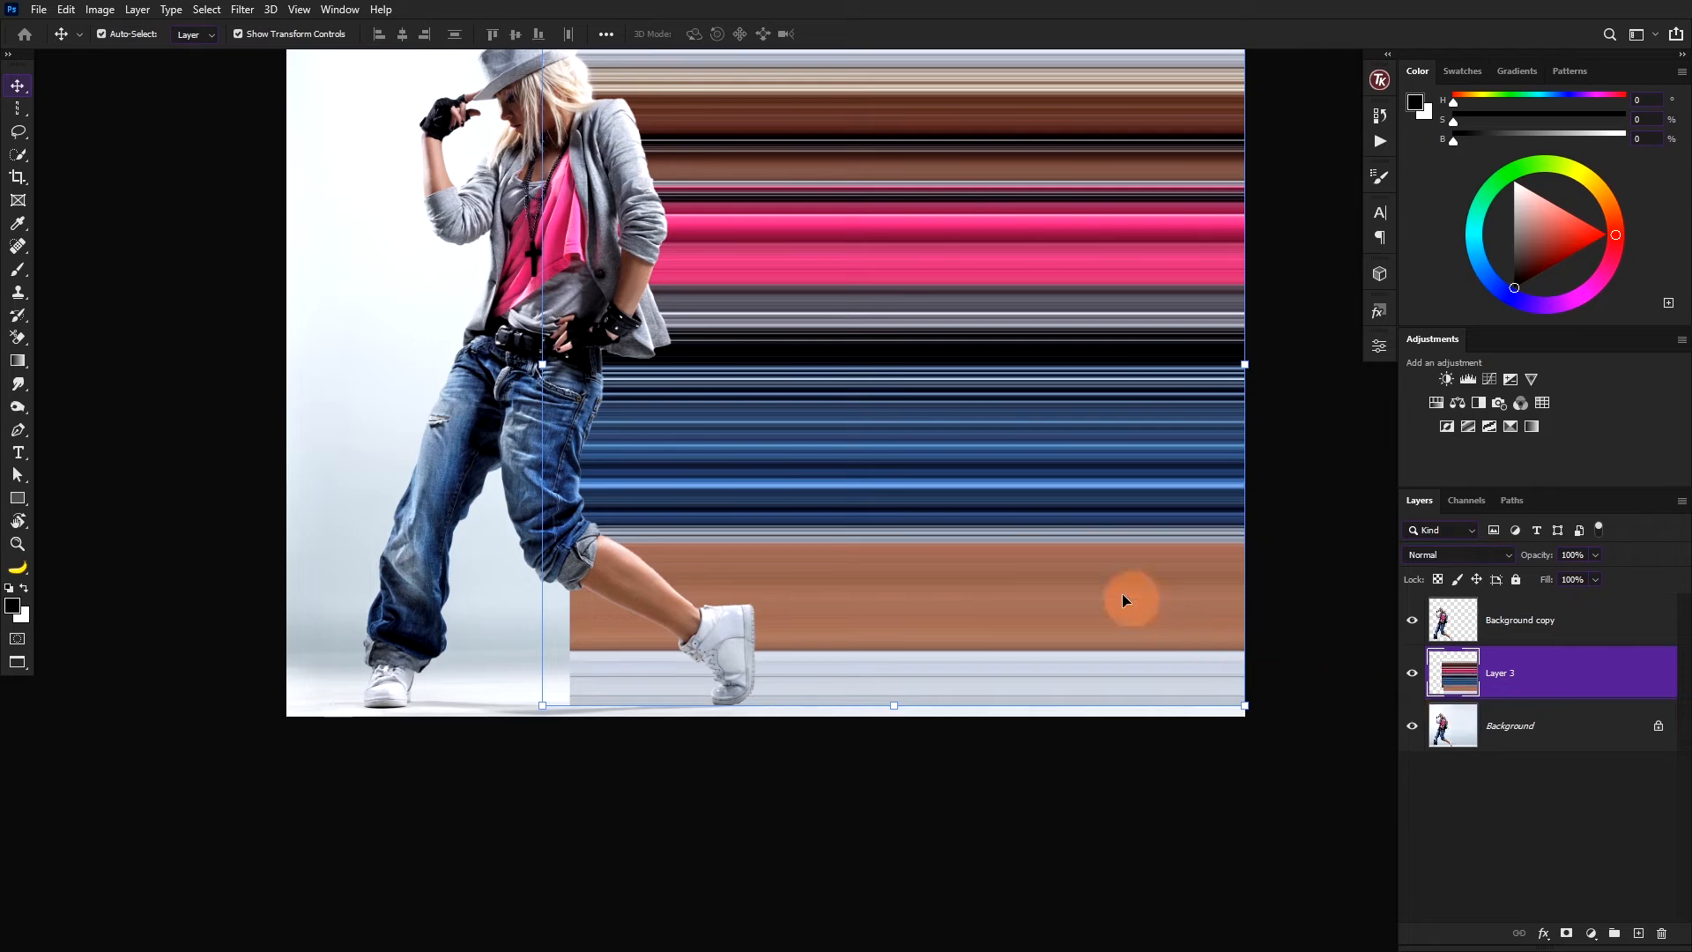
# Extend the canvas to a 16:9 ratio with the Crop tool, adding a narrow margin behind the woman and a wide one beyond the stripes.
pyautogui.moveTo(861, 452); pyautogui.dragTo(792, 547)
pyautogui.scroll(-3, 791, 546)
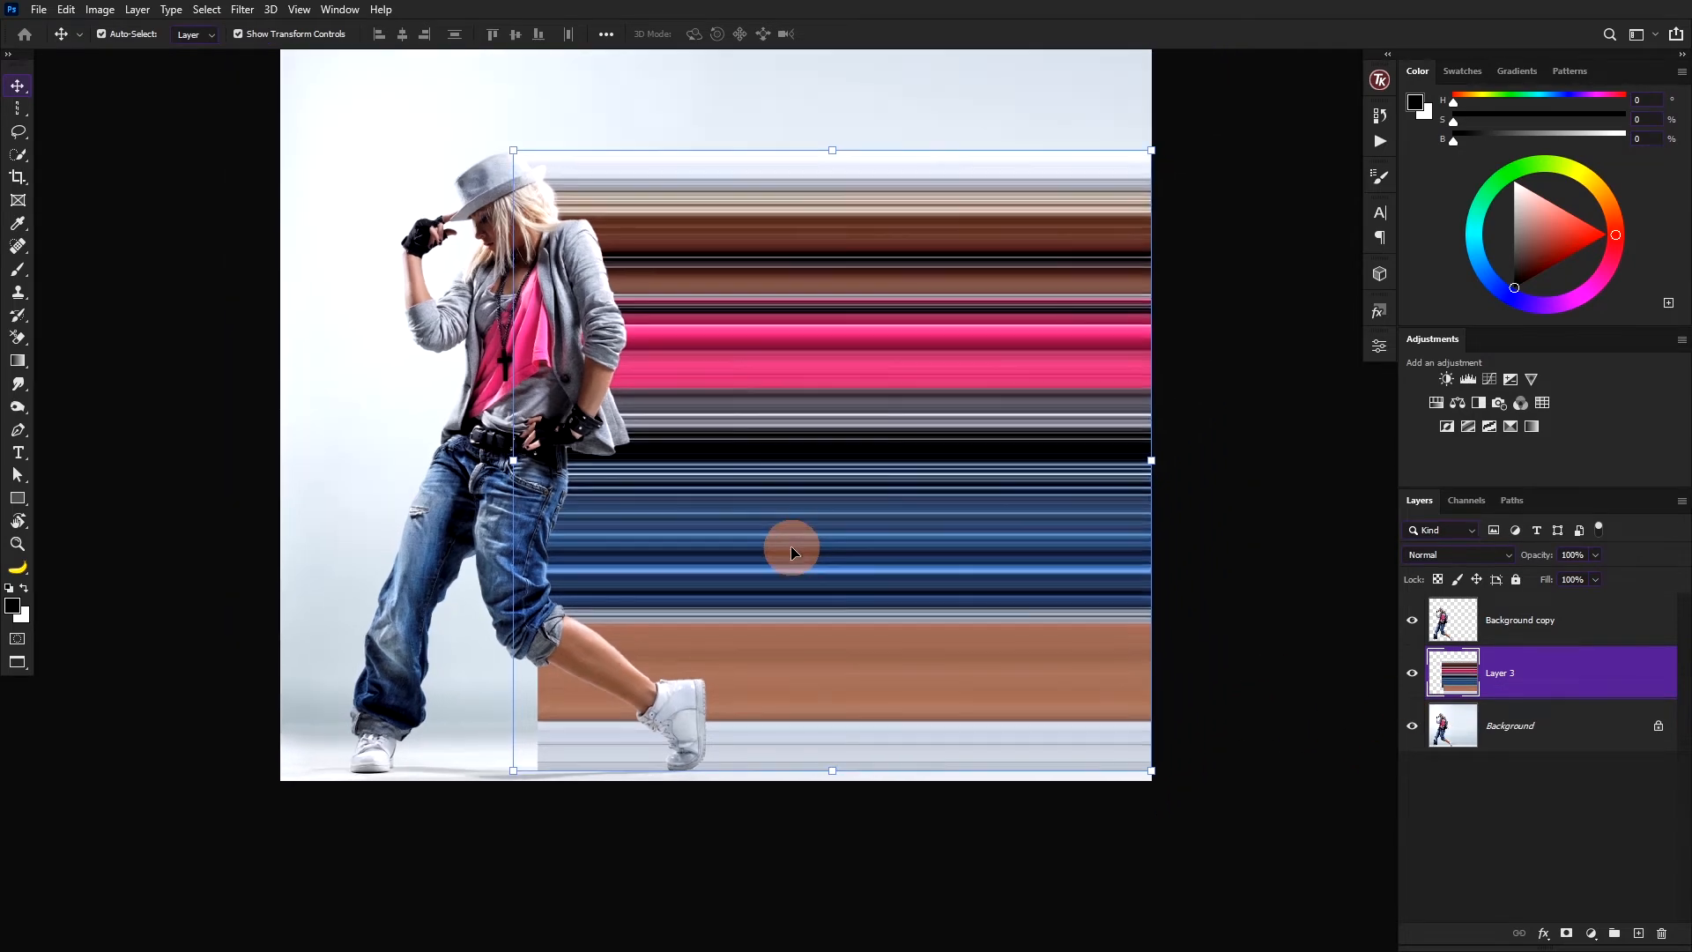
pyautogui.moveTo(846, 513); pyautogui.dragTo(807, 521)
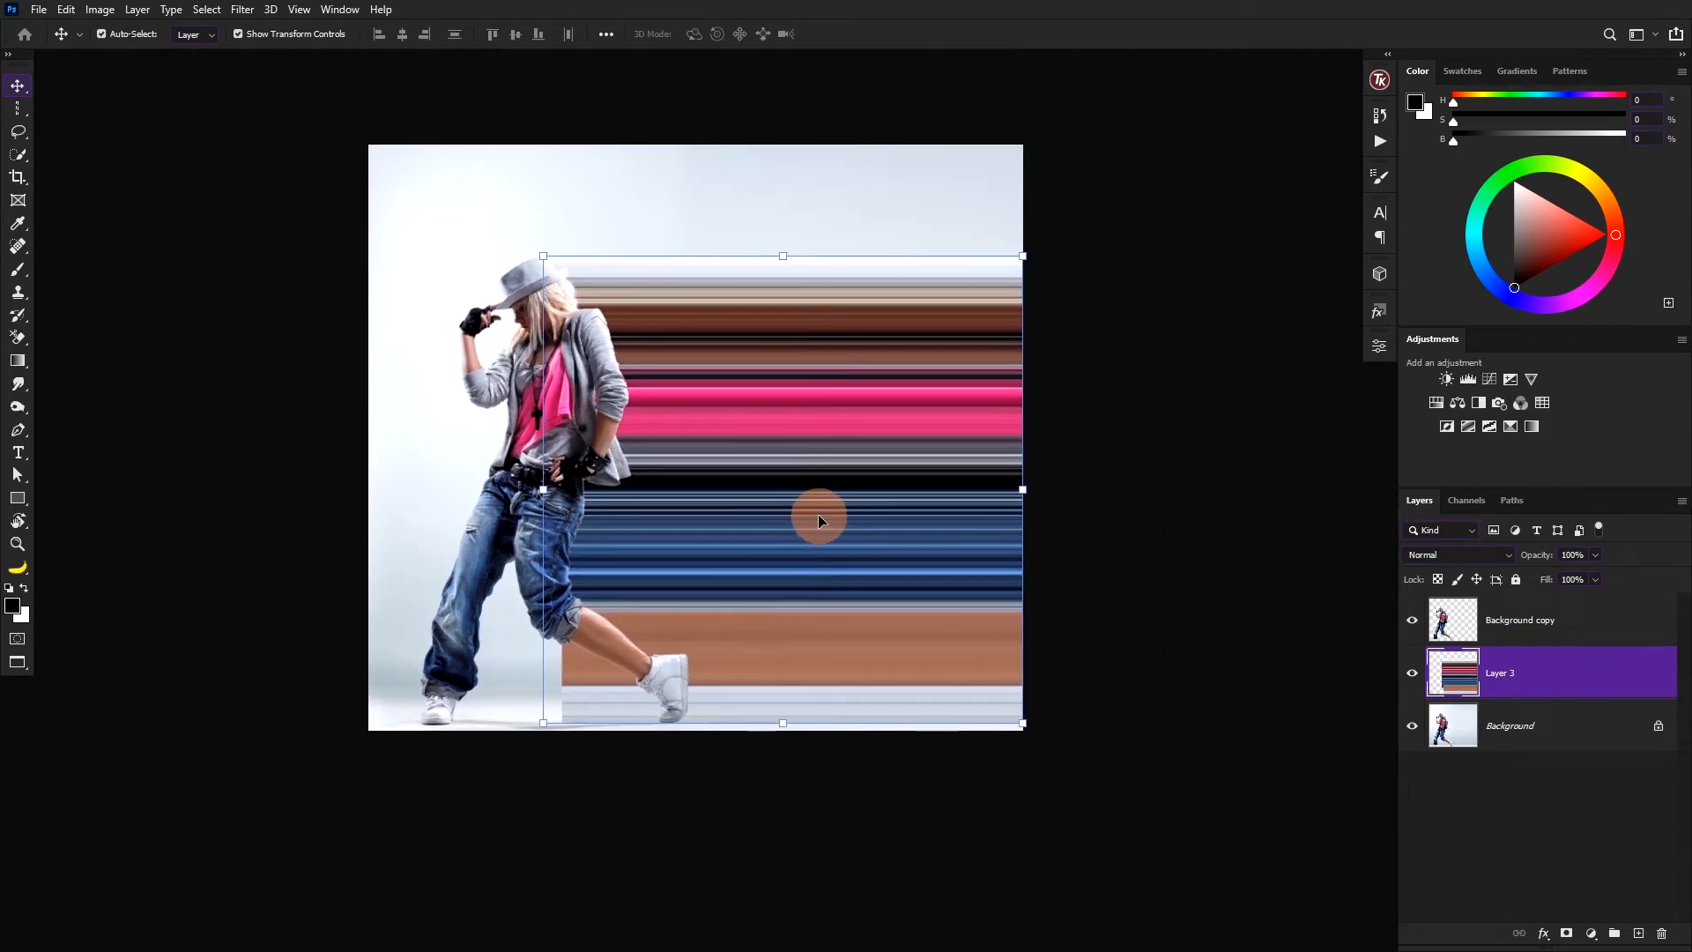
pyautogui.keyDown('shift'); pyautogui.click(889, 429); pyautogui.keyUp('shift')
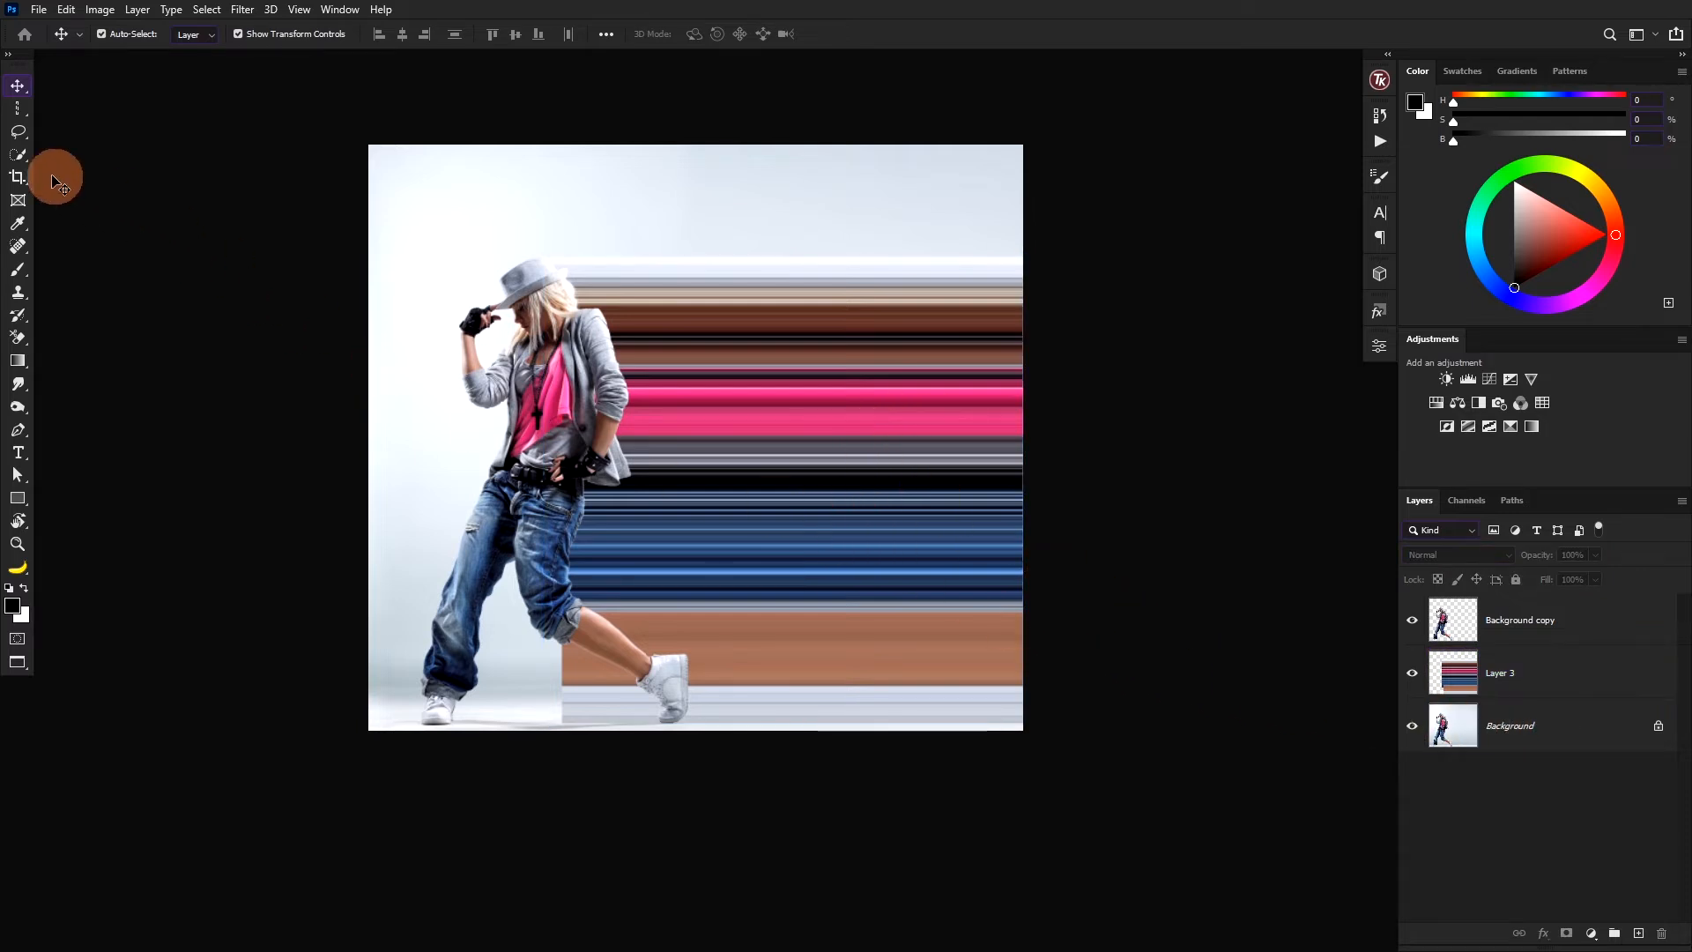
pyautogui.click(18, 176)
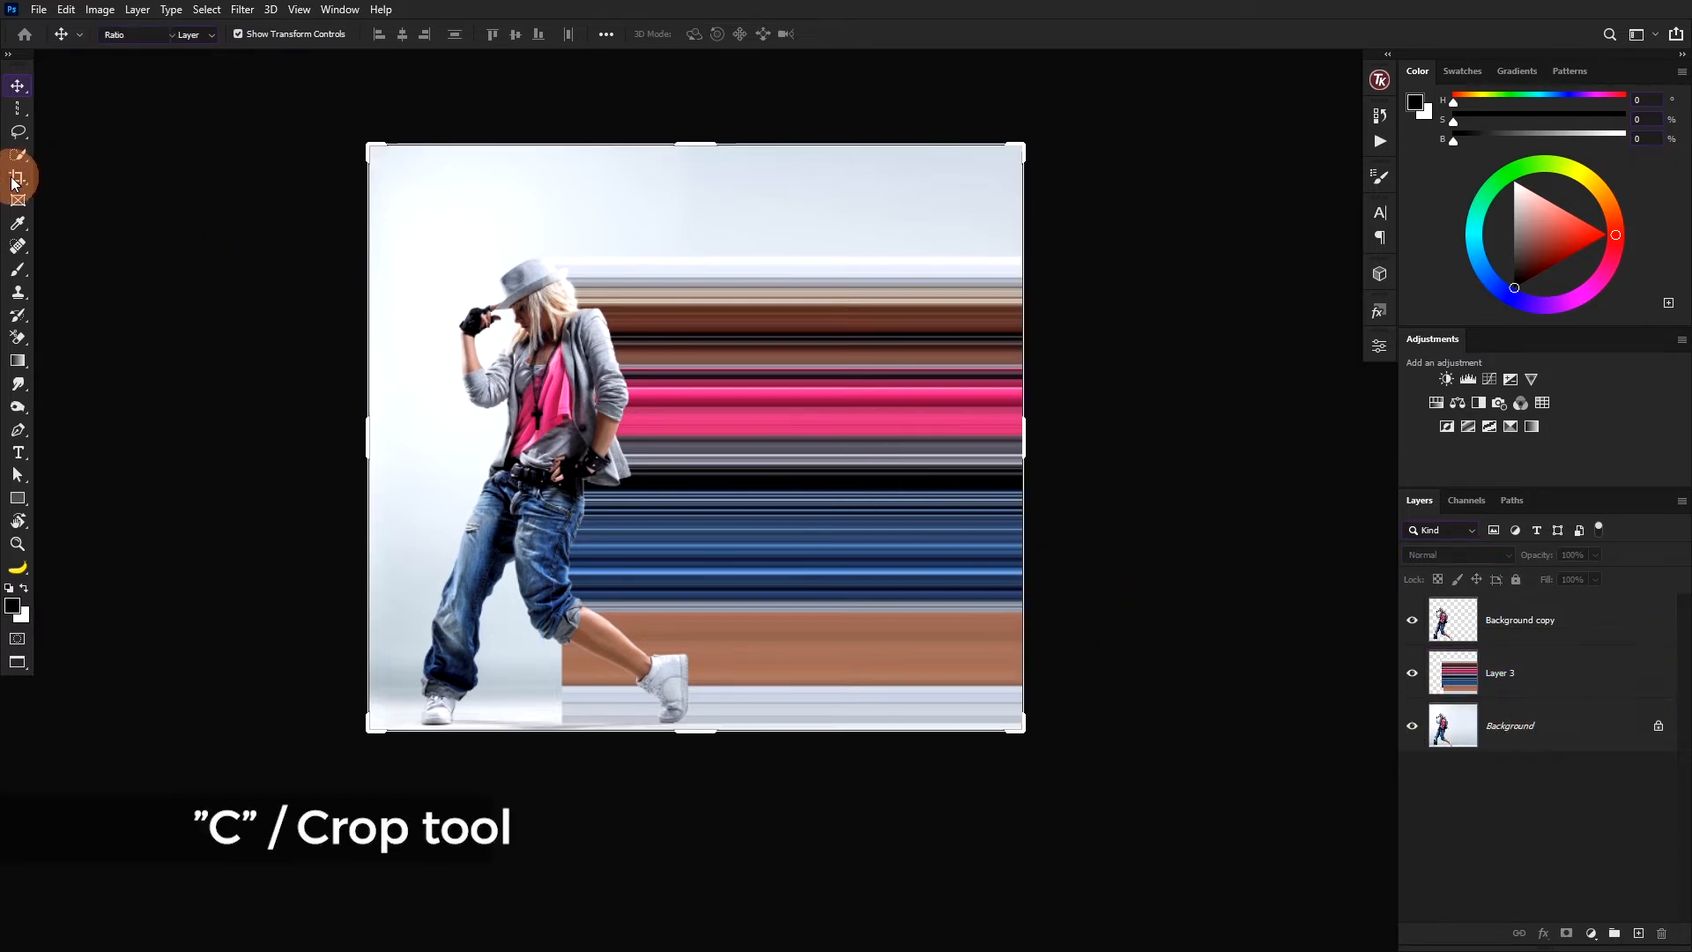
pyautogui.click(150, 33)
pyautogui.click(155, 159)
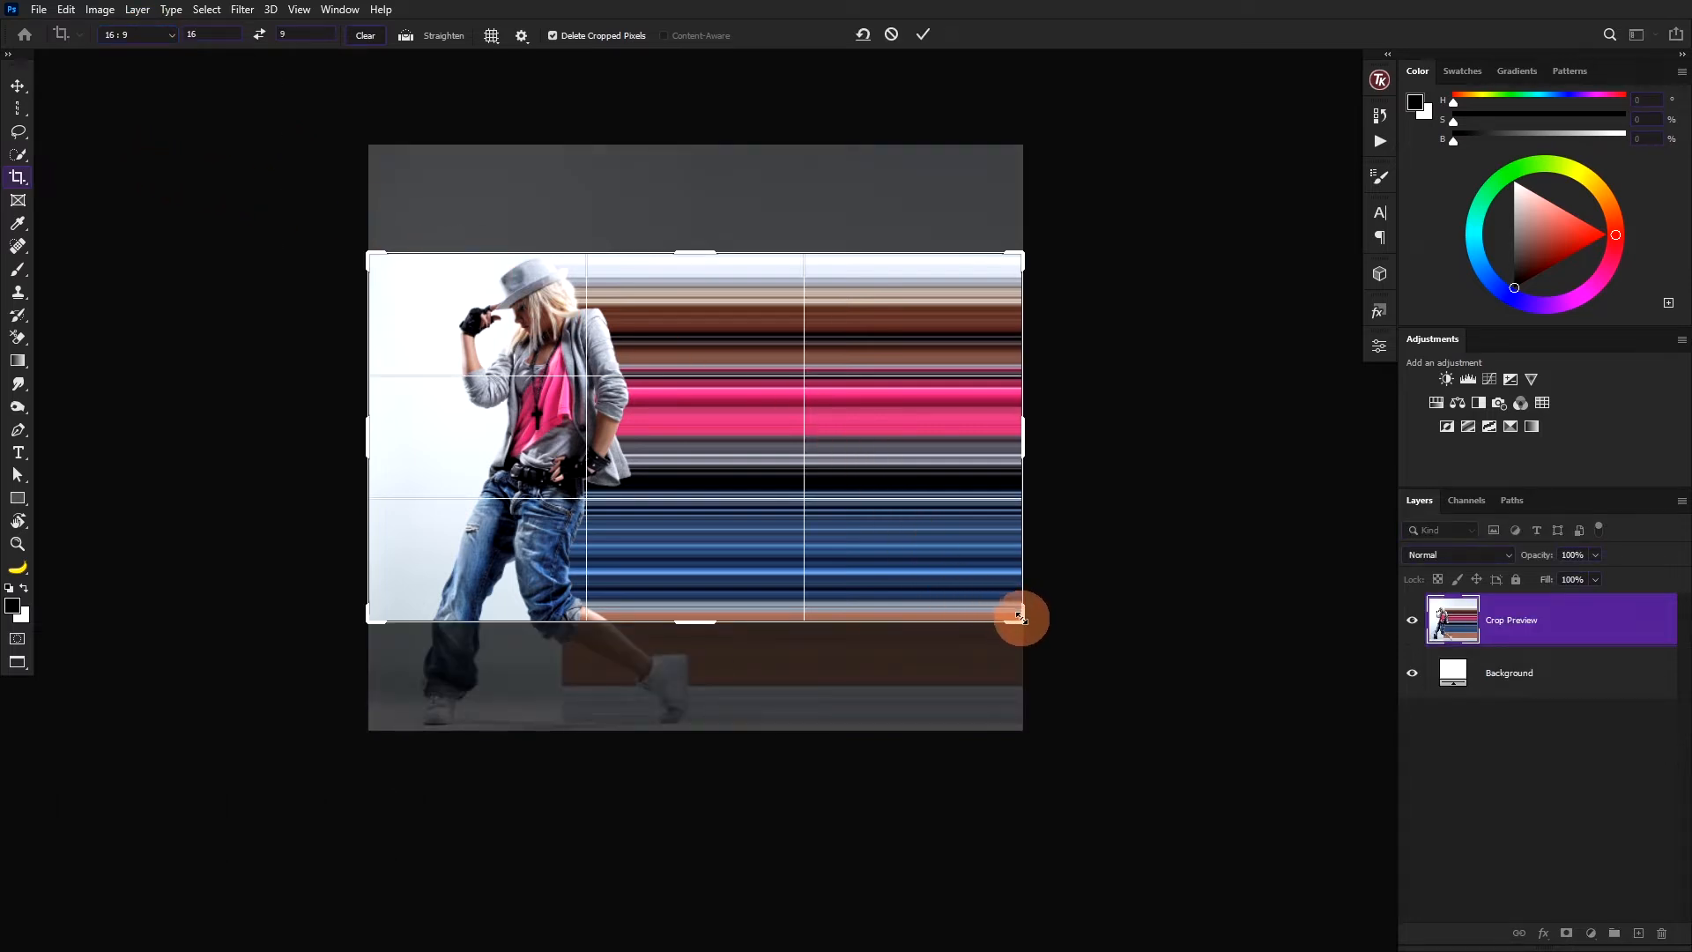
pyautogui.moveTo(1020, 618); pyautogui.dragTo(1109, 690)
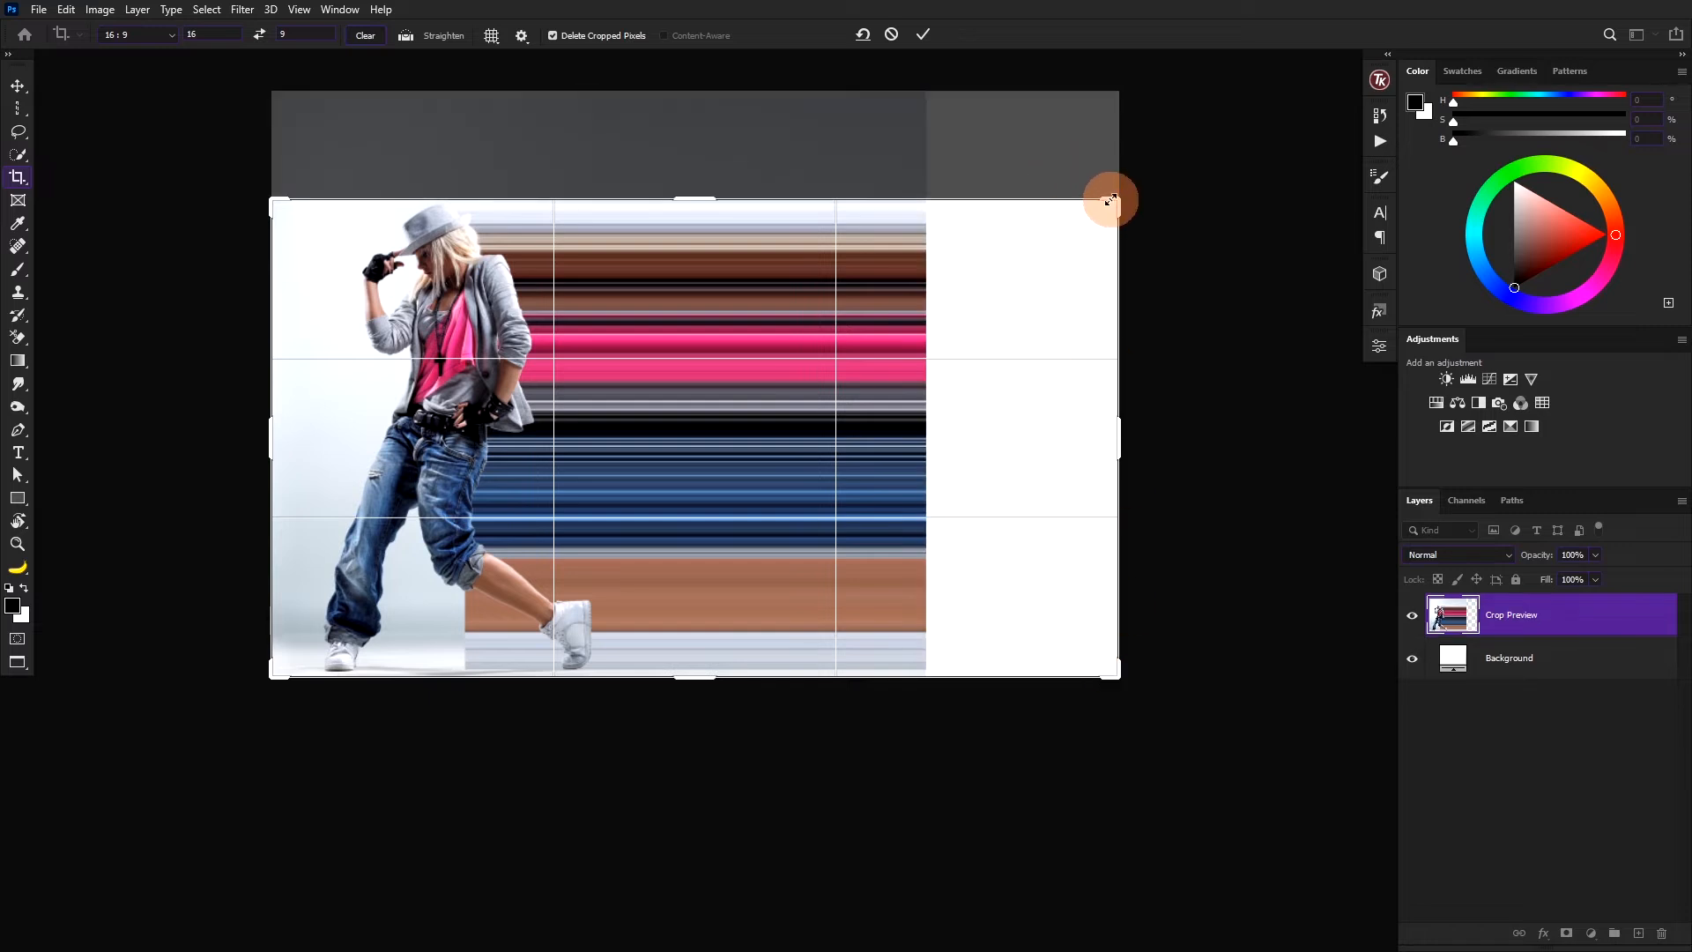
pyautogui.moveTo(1111, 200); pyautogui.dragTo(1198, 147)
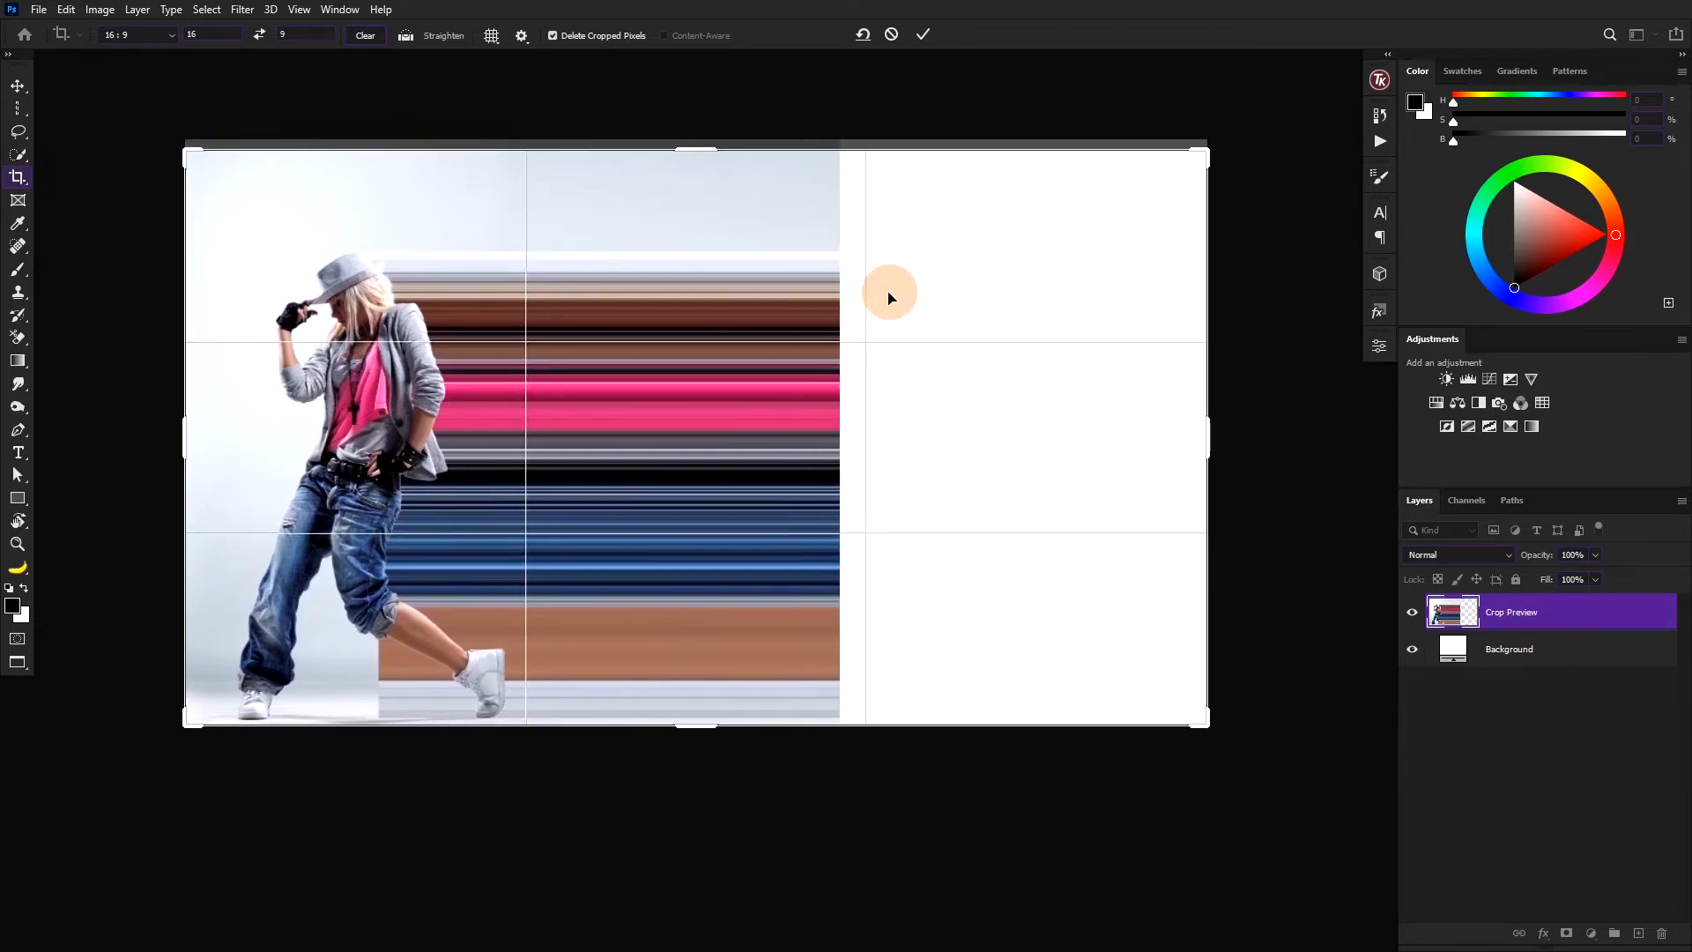
pyautogui.moveTo(888, 297); pyautogui.dragTo(959, 293)
pyautogui.press('Return')
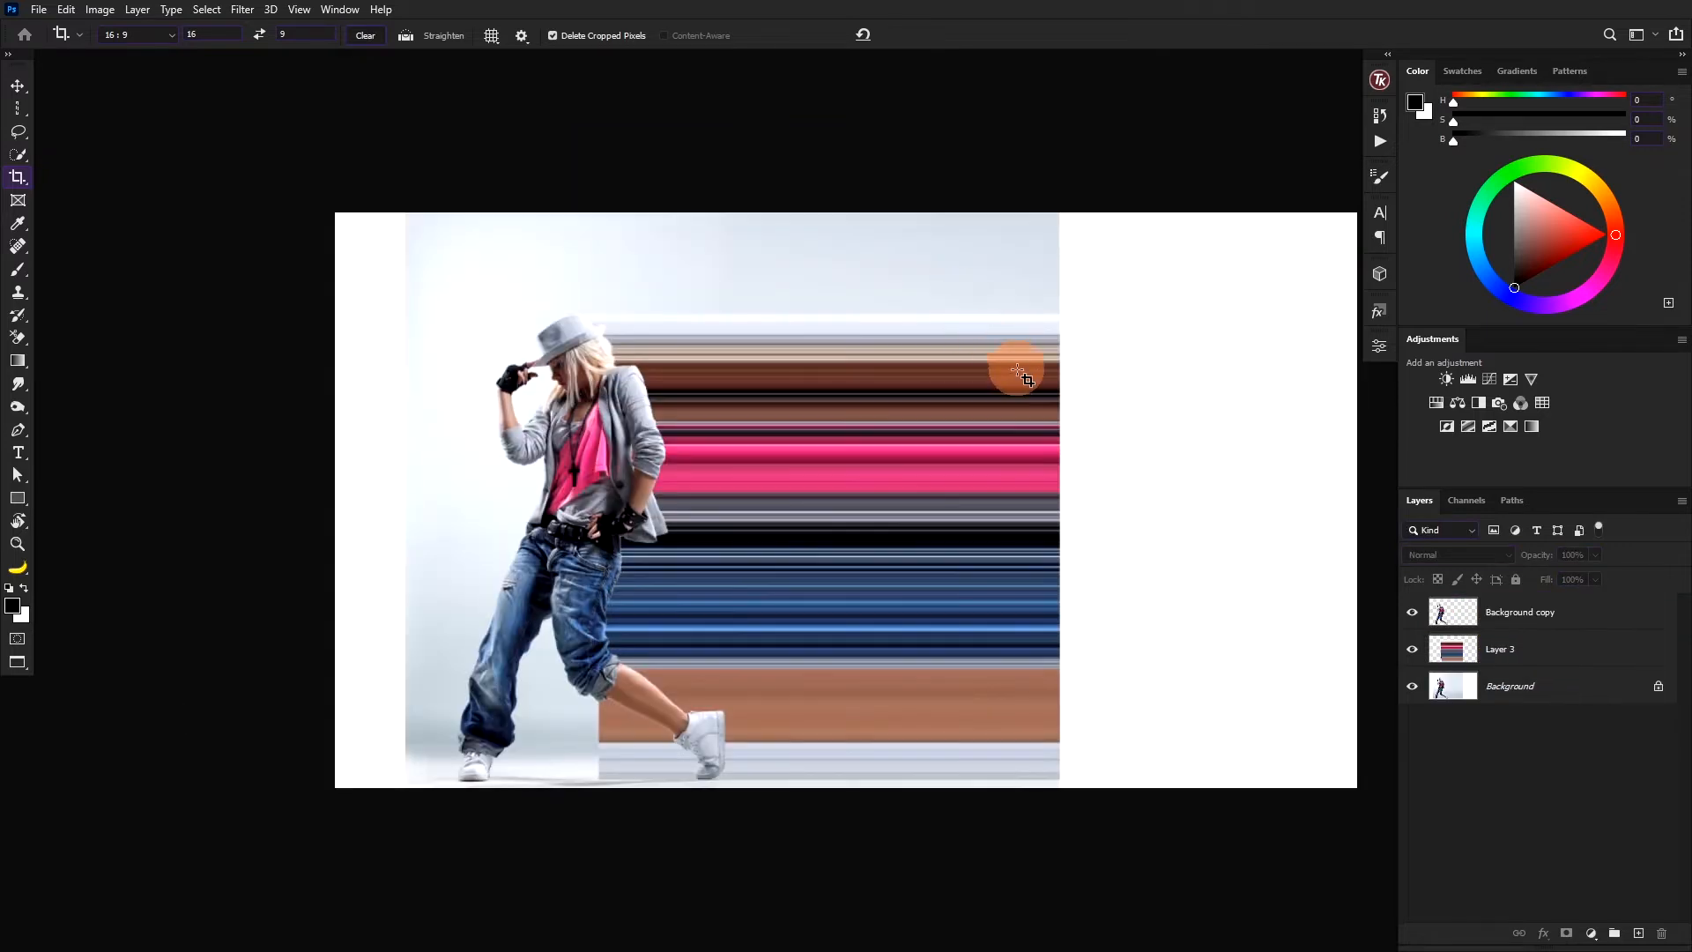
# Hide Layer 3 and stretch the empty right part of the Background layer to 195.72% width, filling the canvas's right side.
pyautogui.click(1413, 650)
pyautogui.click(1445, 685)
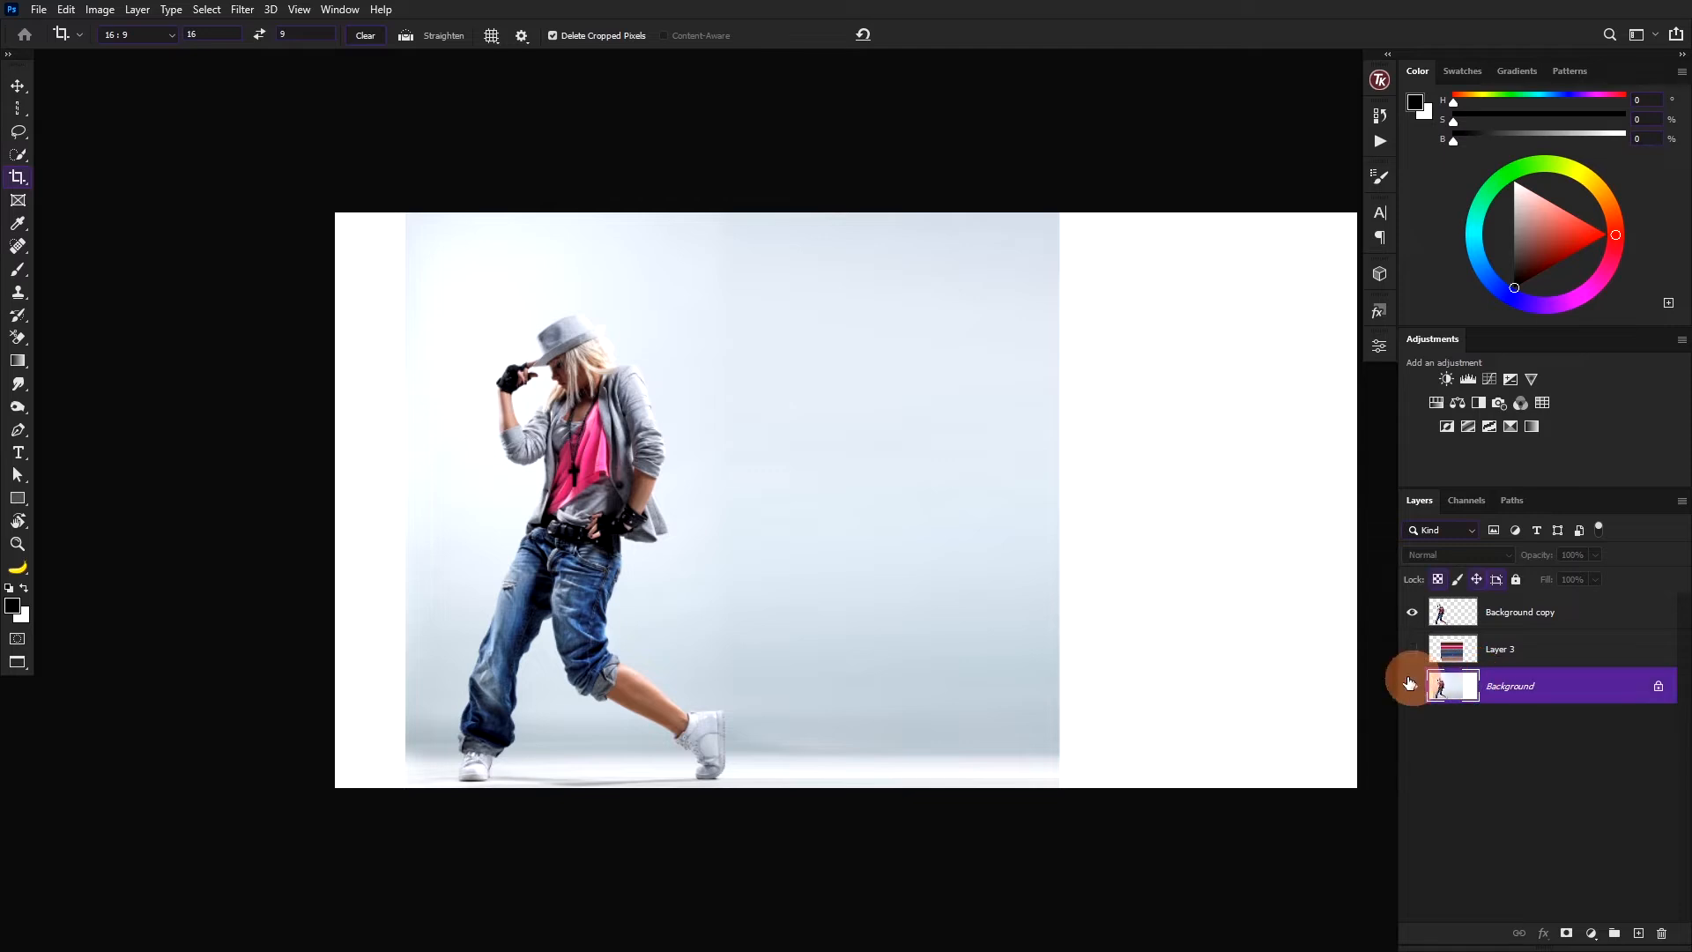
pyautogui.press('m')
pyautogui.click(1056, 201)
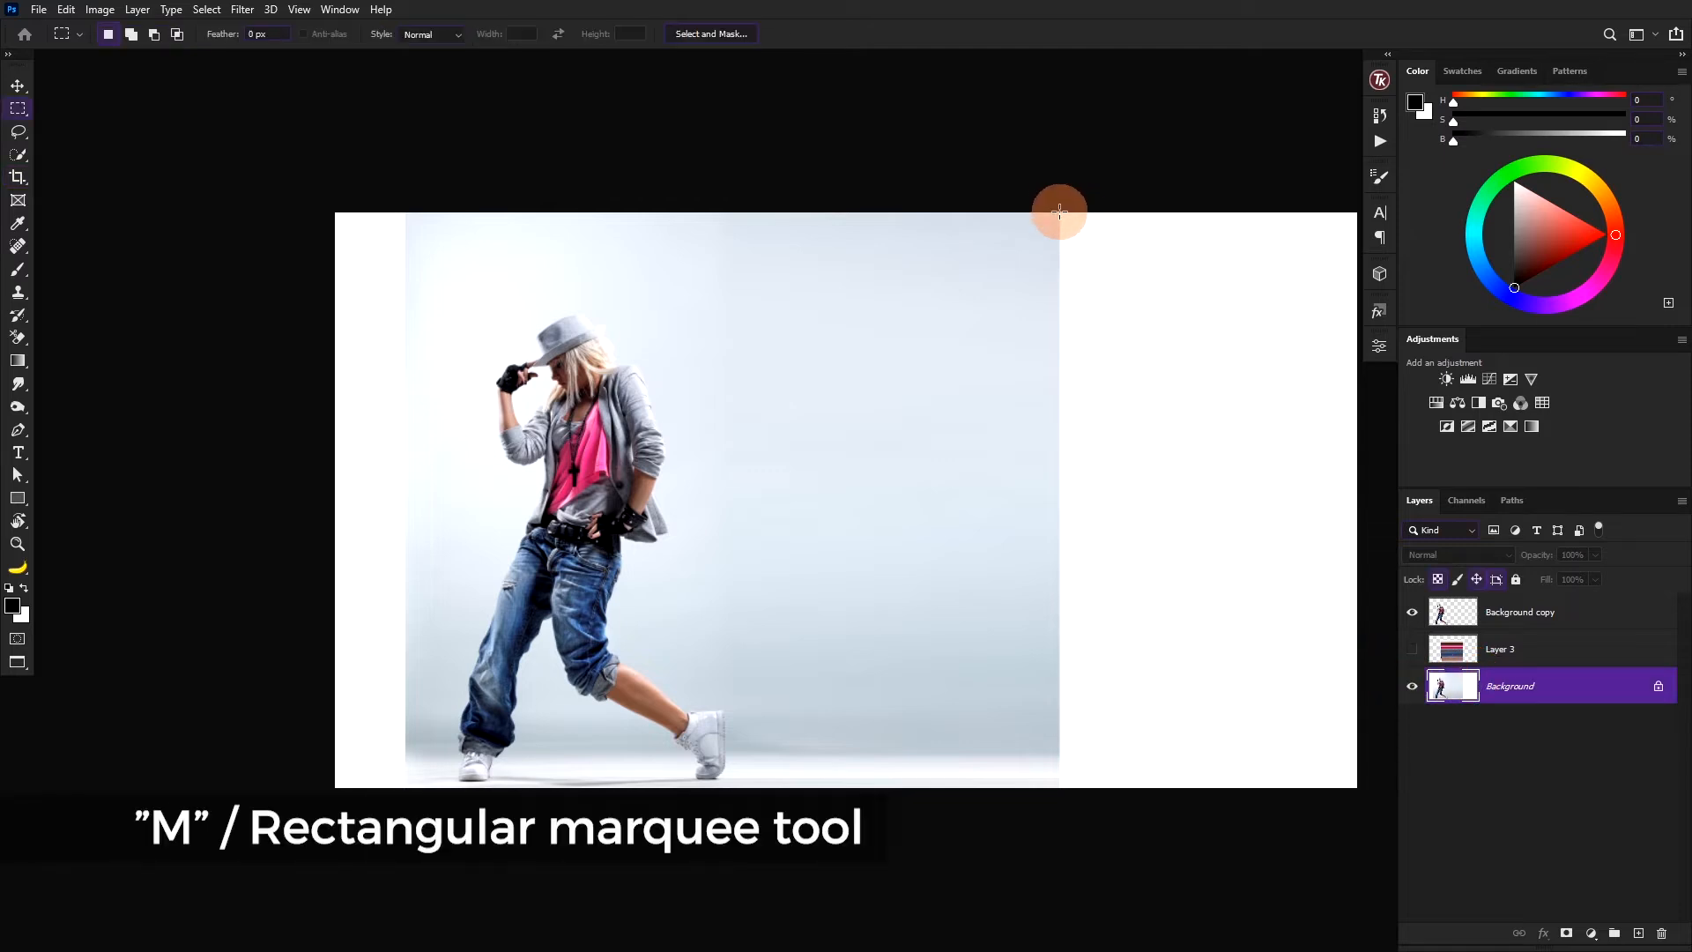
pyautogui.moveTo(1059, 212); pyautogui.dragTo(751, 787)
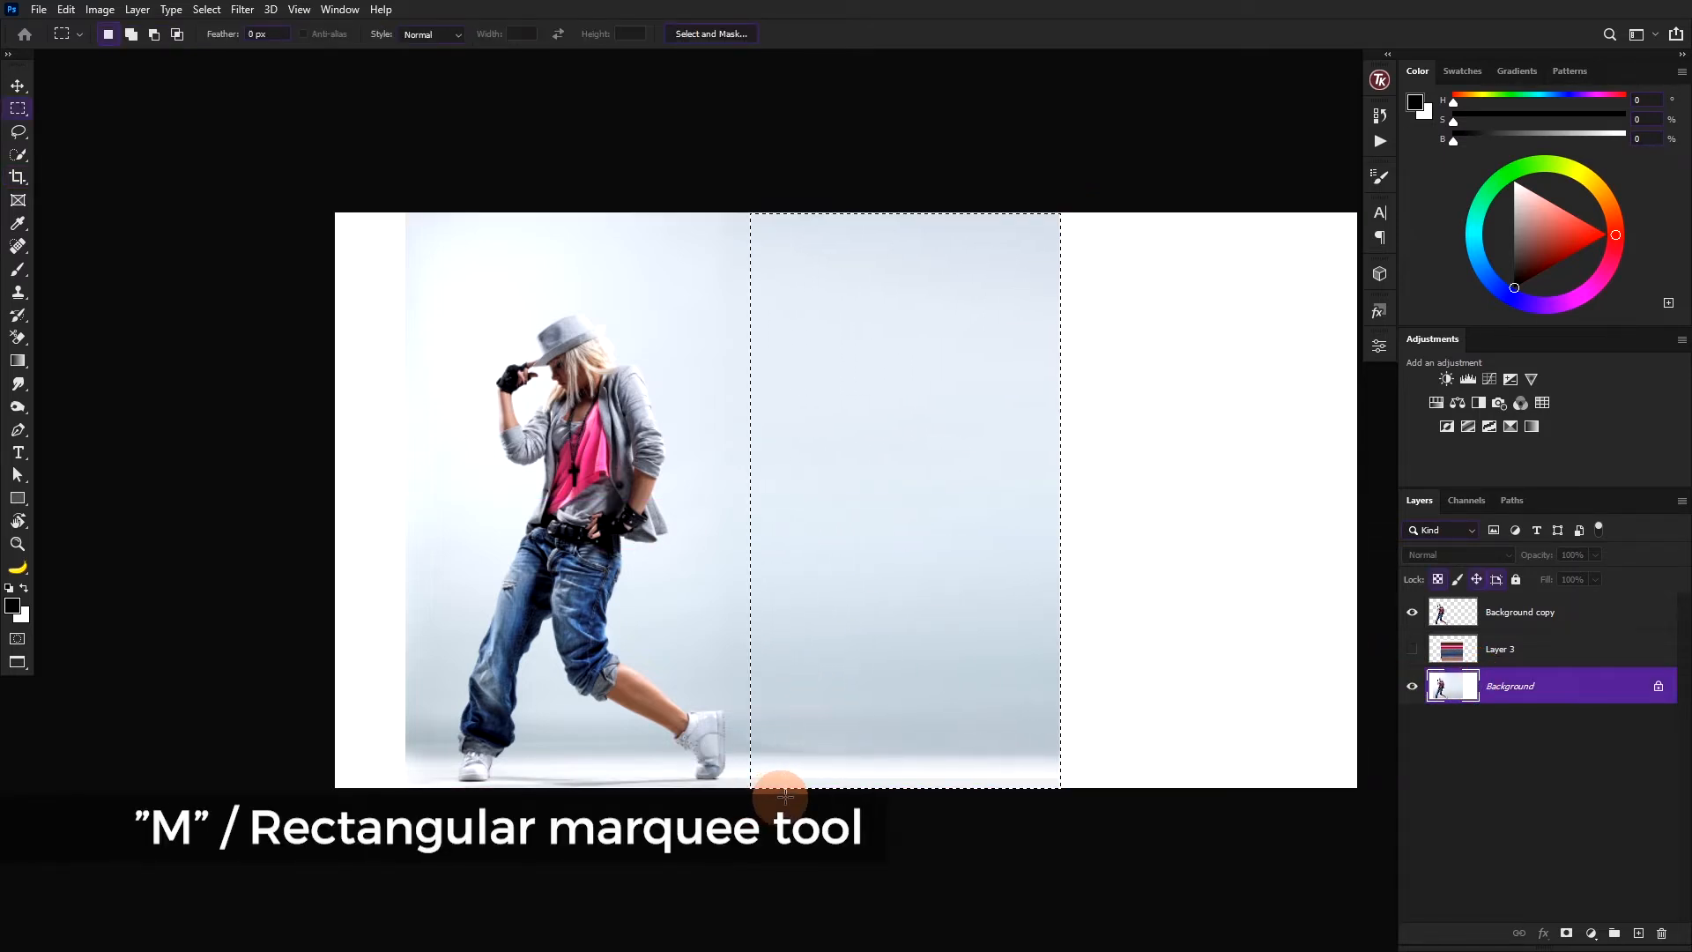
pyautogui.hotkey('ctrl', 't')
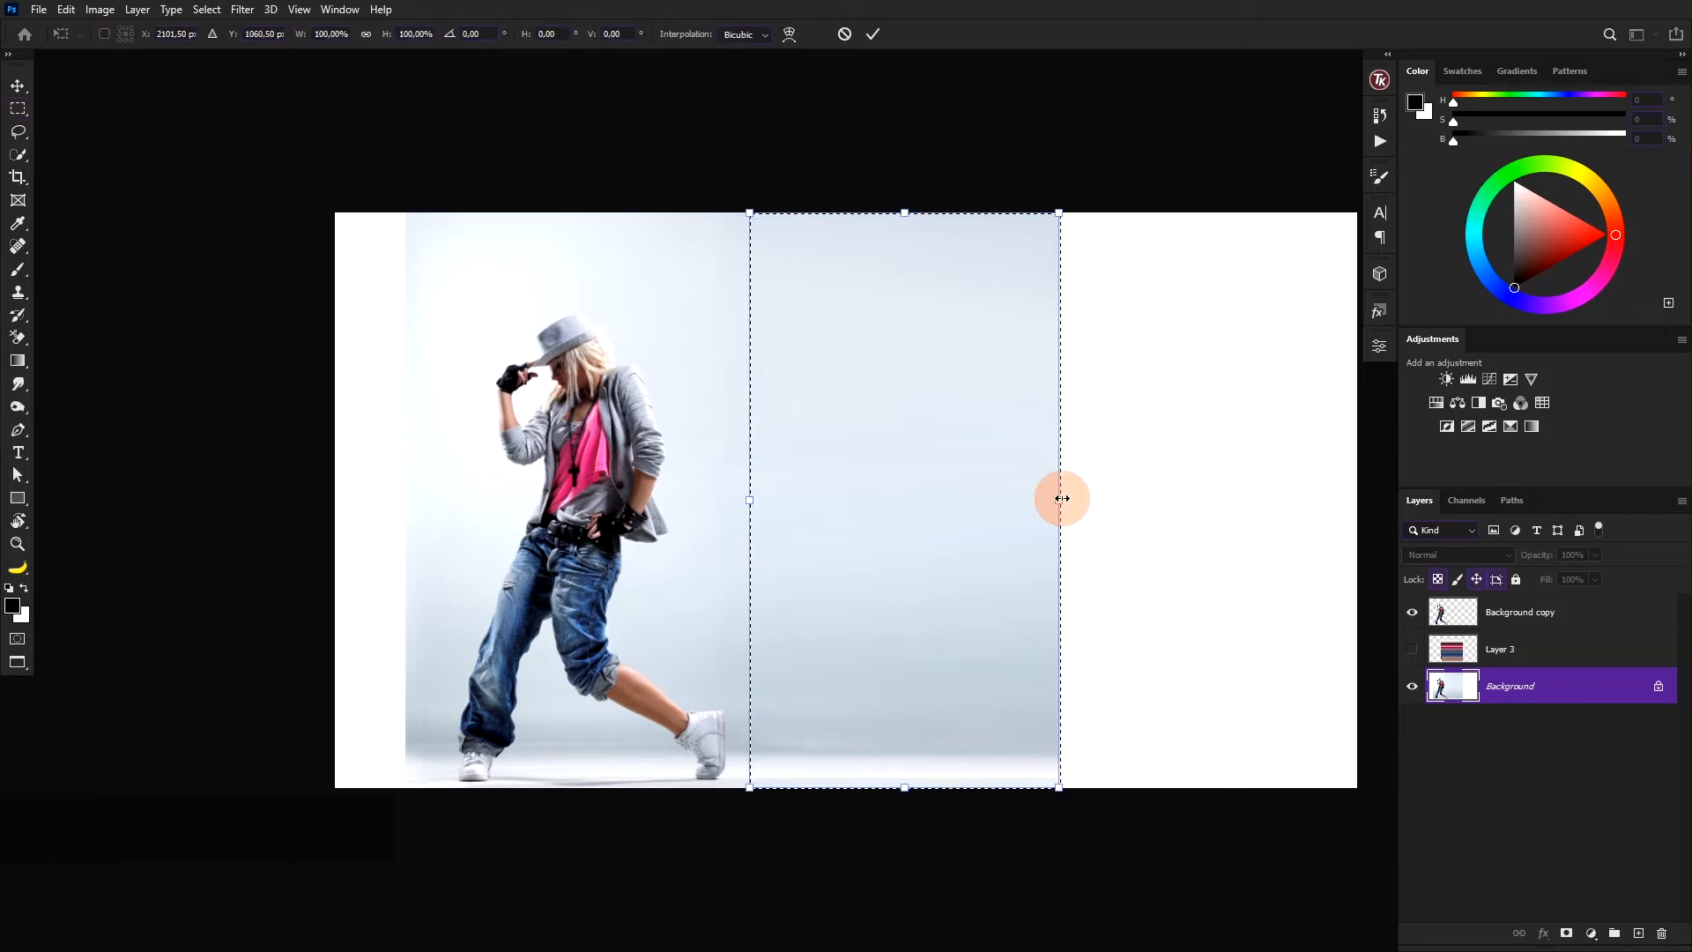
pyautogui.moveTo(1062, 499); pyautogui.dragTo(1346, 503)
pyautogui.moveTo(1362, 503); pyautogui.dragTo(1359, 503)
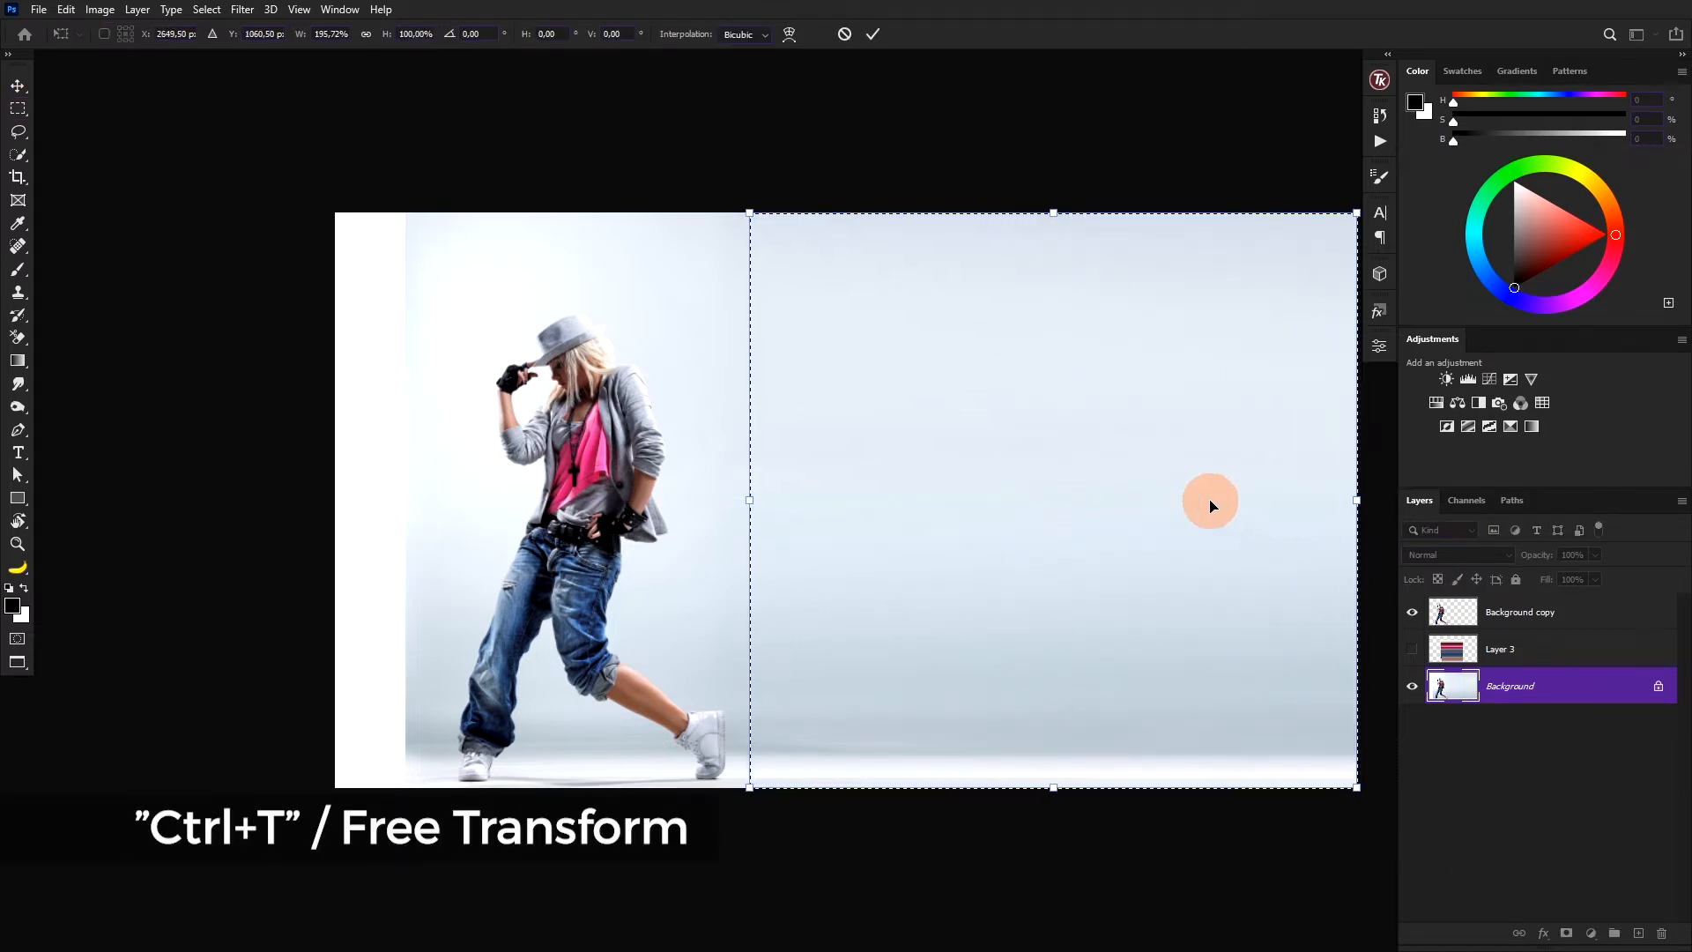
pyautogui.press('Return')
# Select the narrow left strip of the Background layer and stretch it to 269.38% width, reaching the canvas's left edge.
pyautogui.press('m')
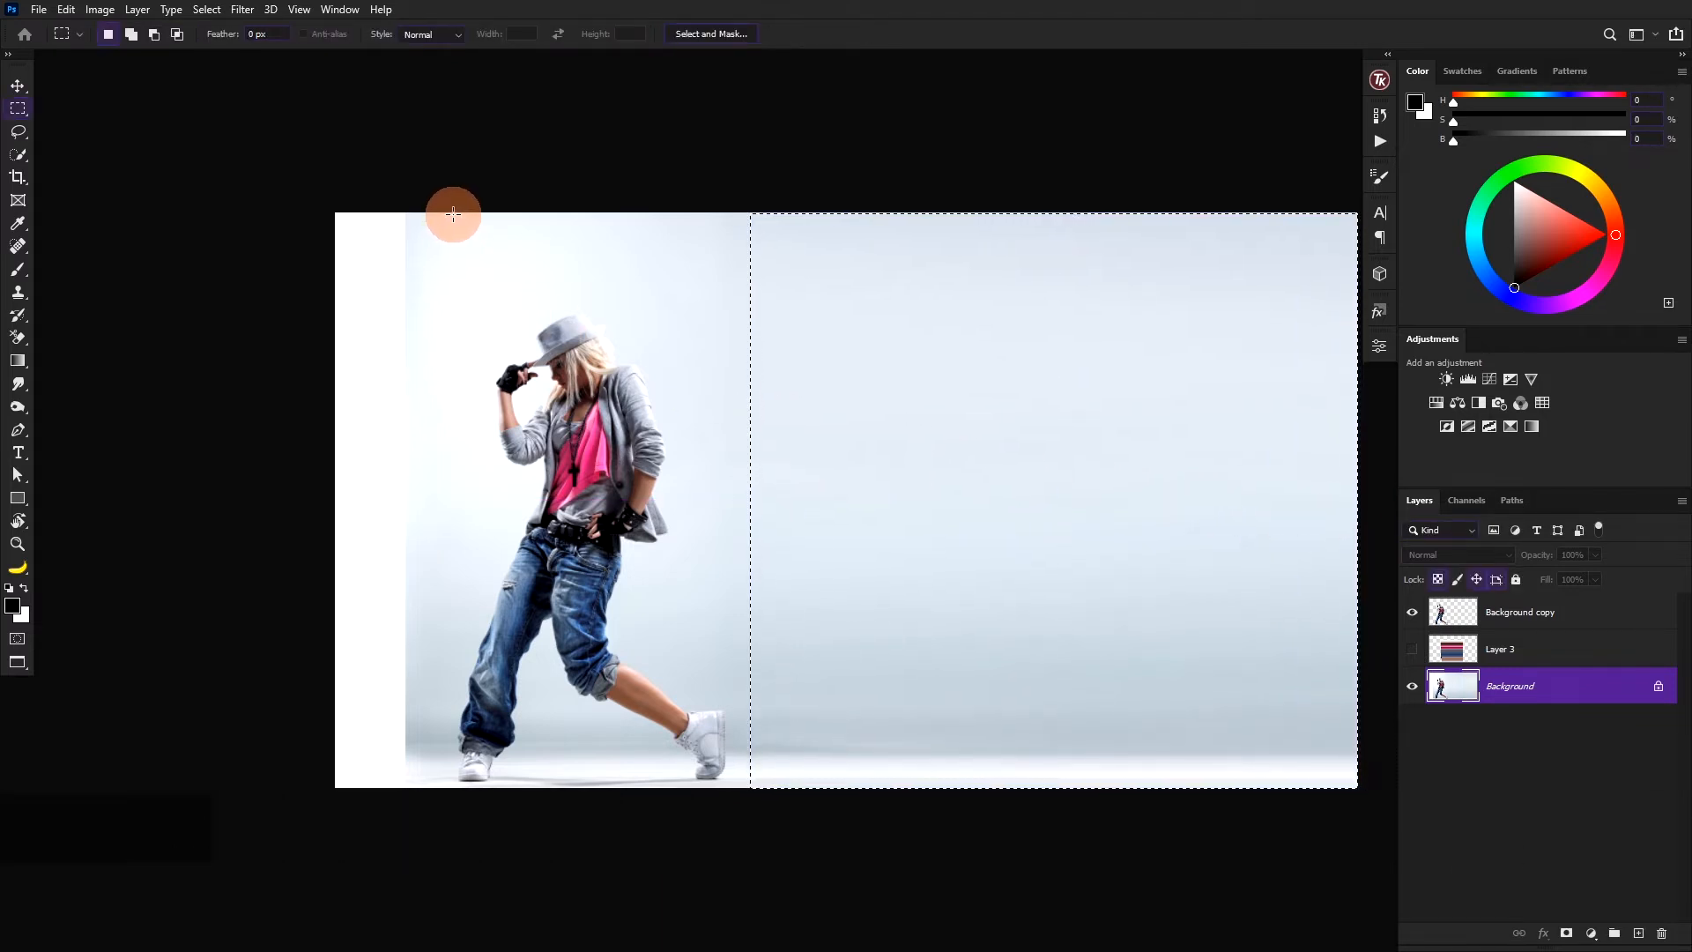
pyautogui.moveTo(452, 787); pyautogui.dragTo(408, 214)
pyautogui.hotkey('ctrl', 't')
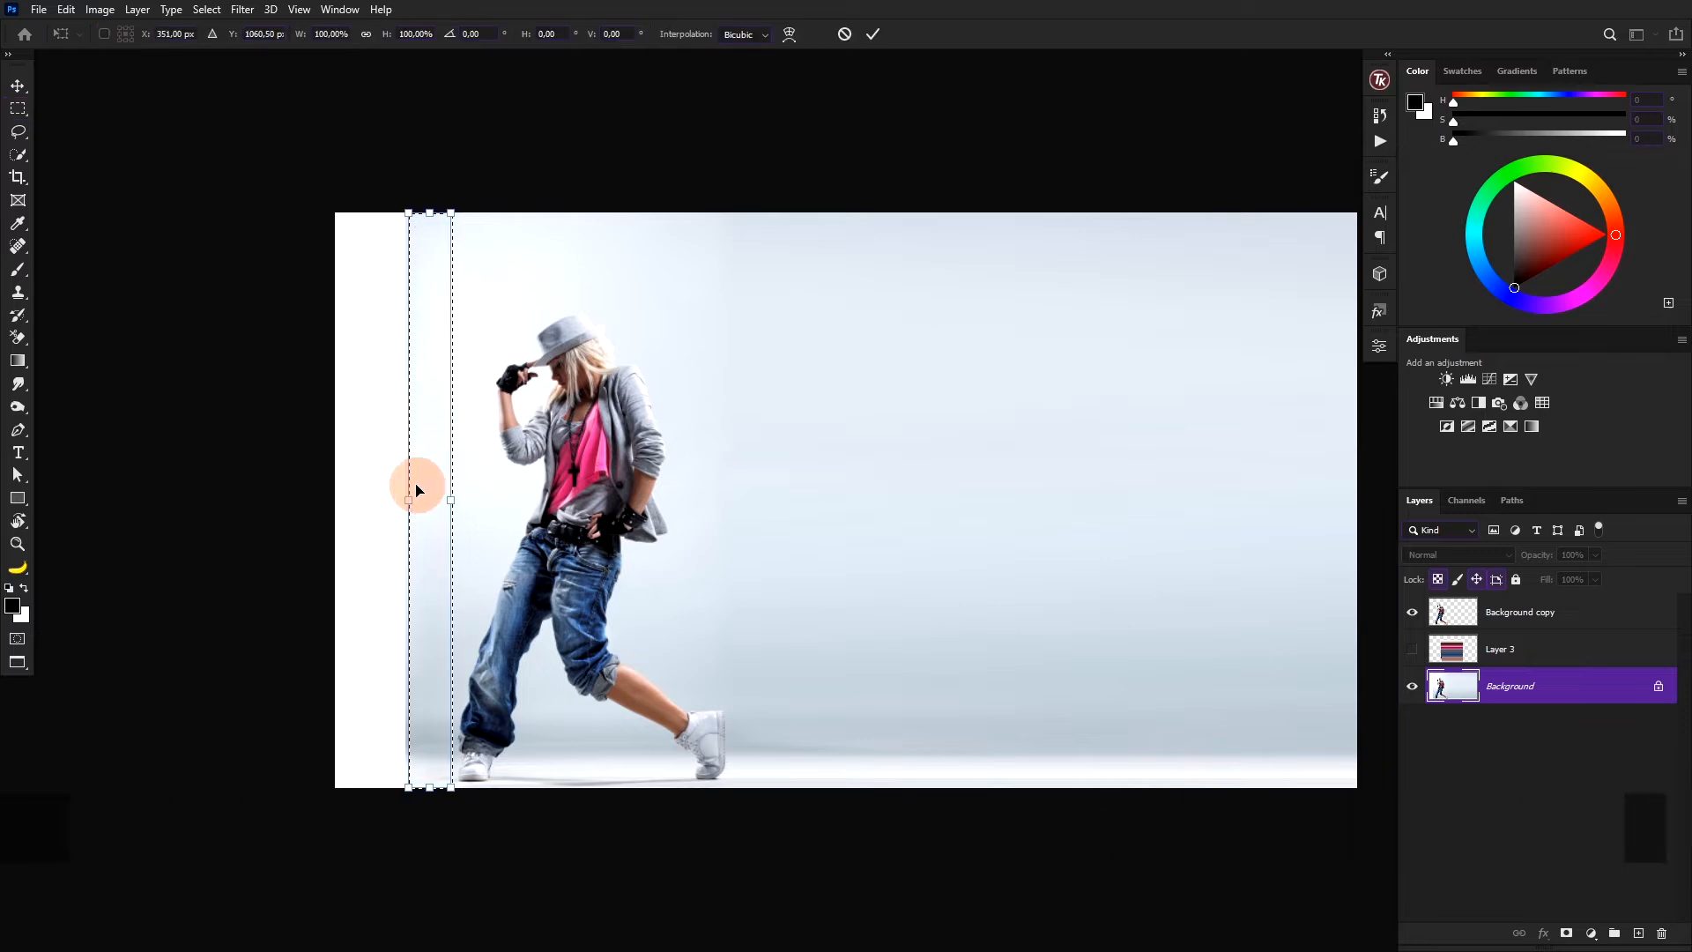
pyautogui.moveTo(407, 500); pyautogui.dragTo(338, 497)
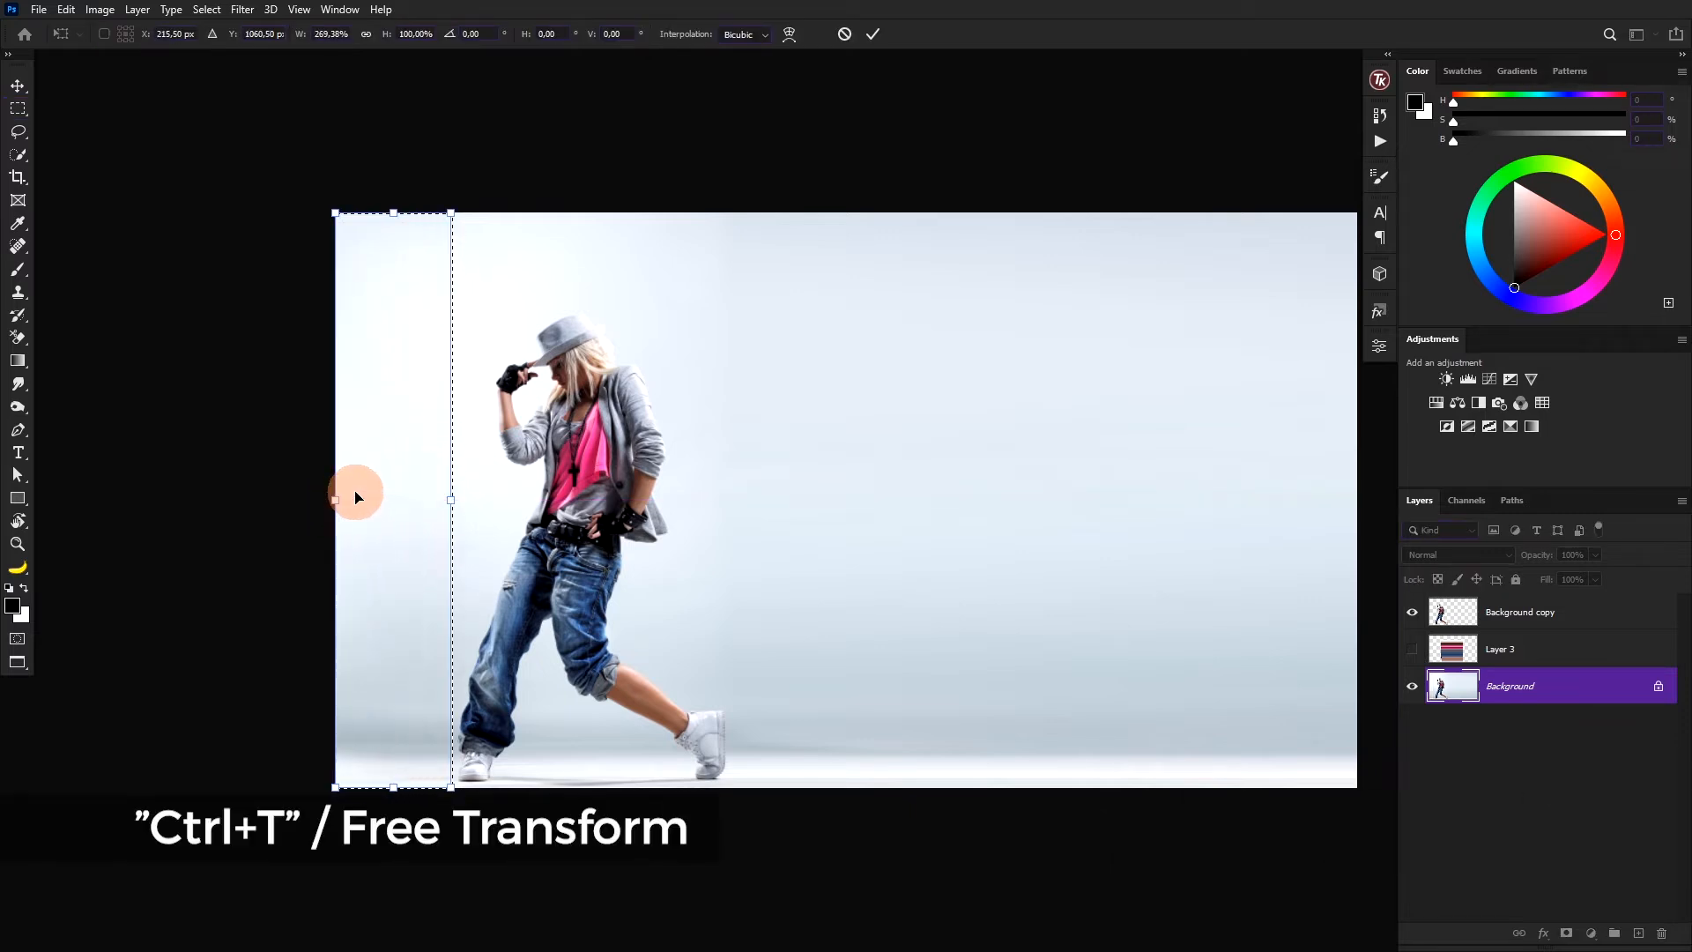
pyautogui.press('Return')
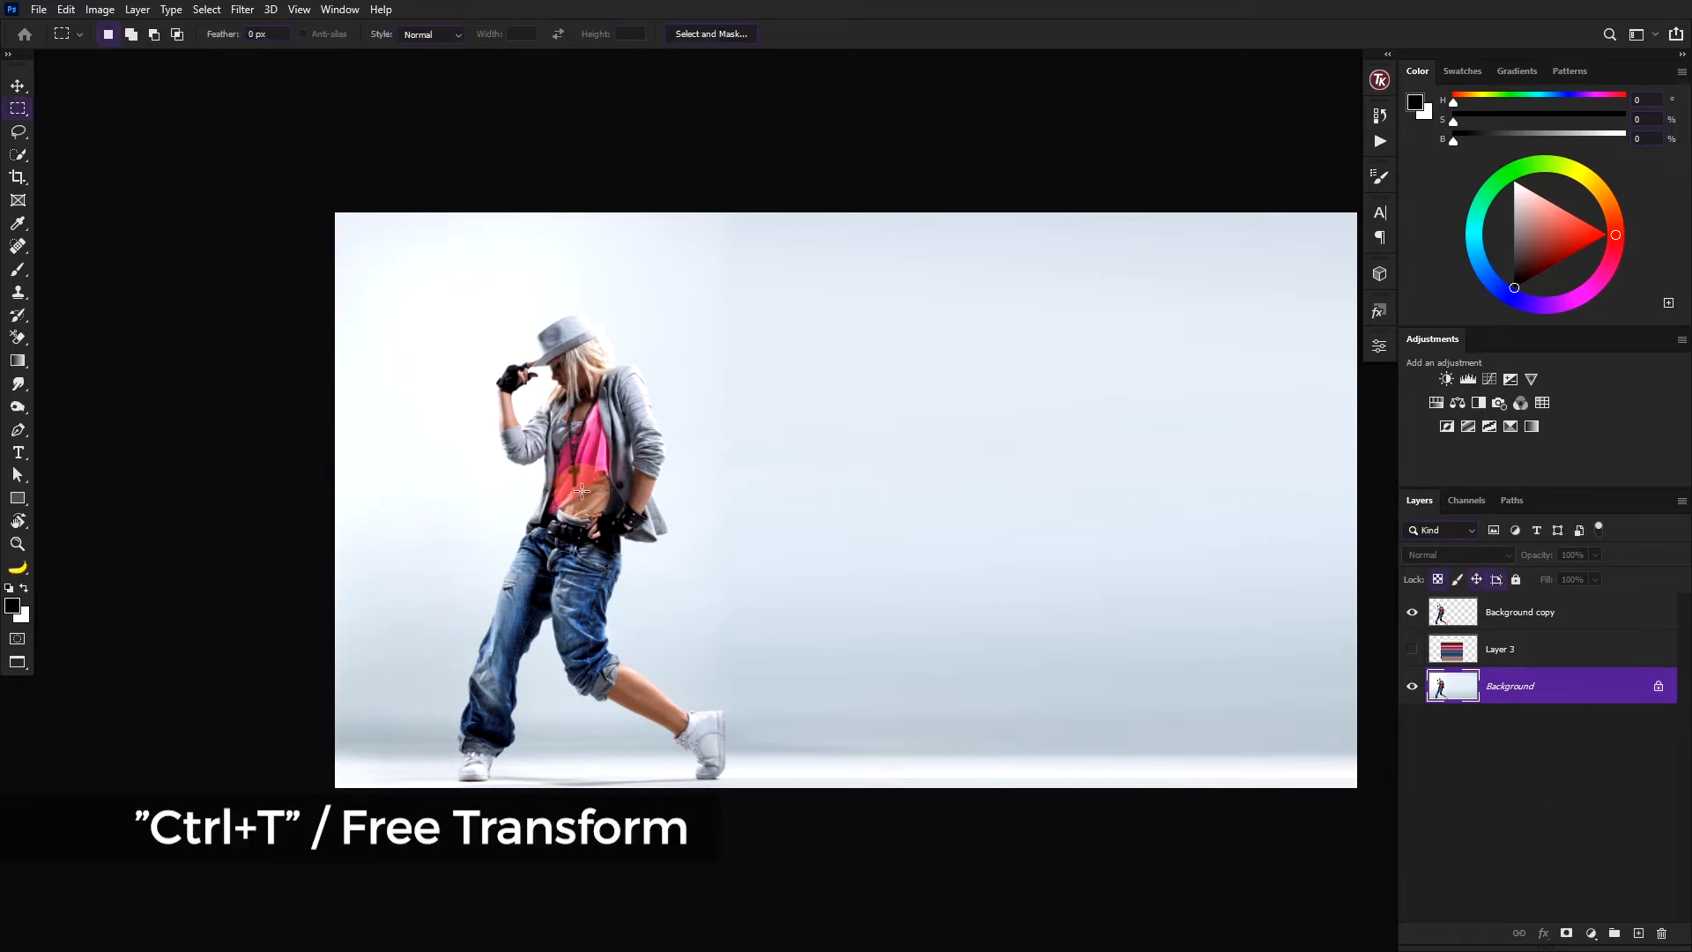
# Show Layer 3 and stretch its stripes horizontally to 161.86% width, reaching the canvas's right edge.
pyautogui.click(1413, 650)
pyautogui.click(1463, 650)
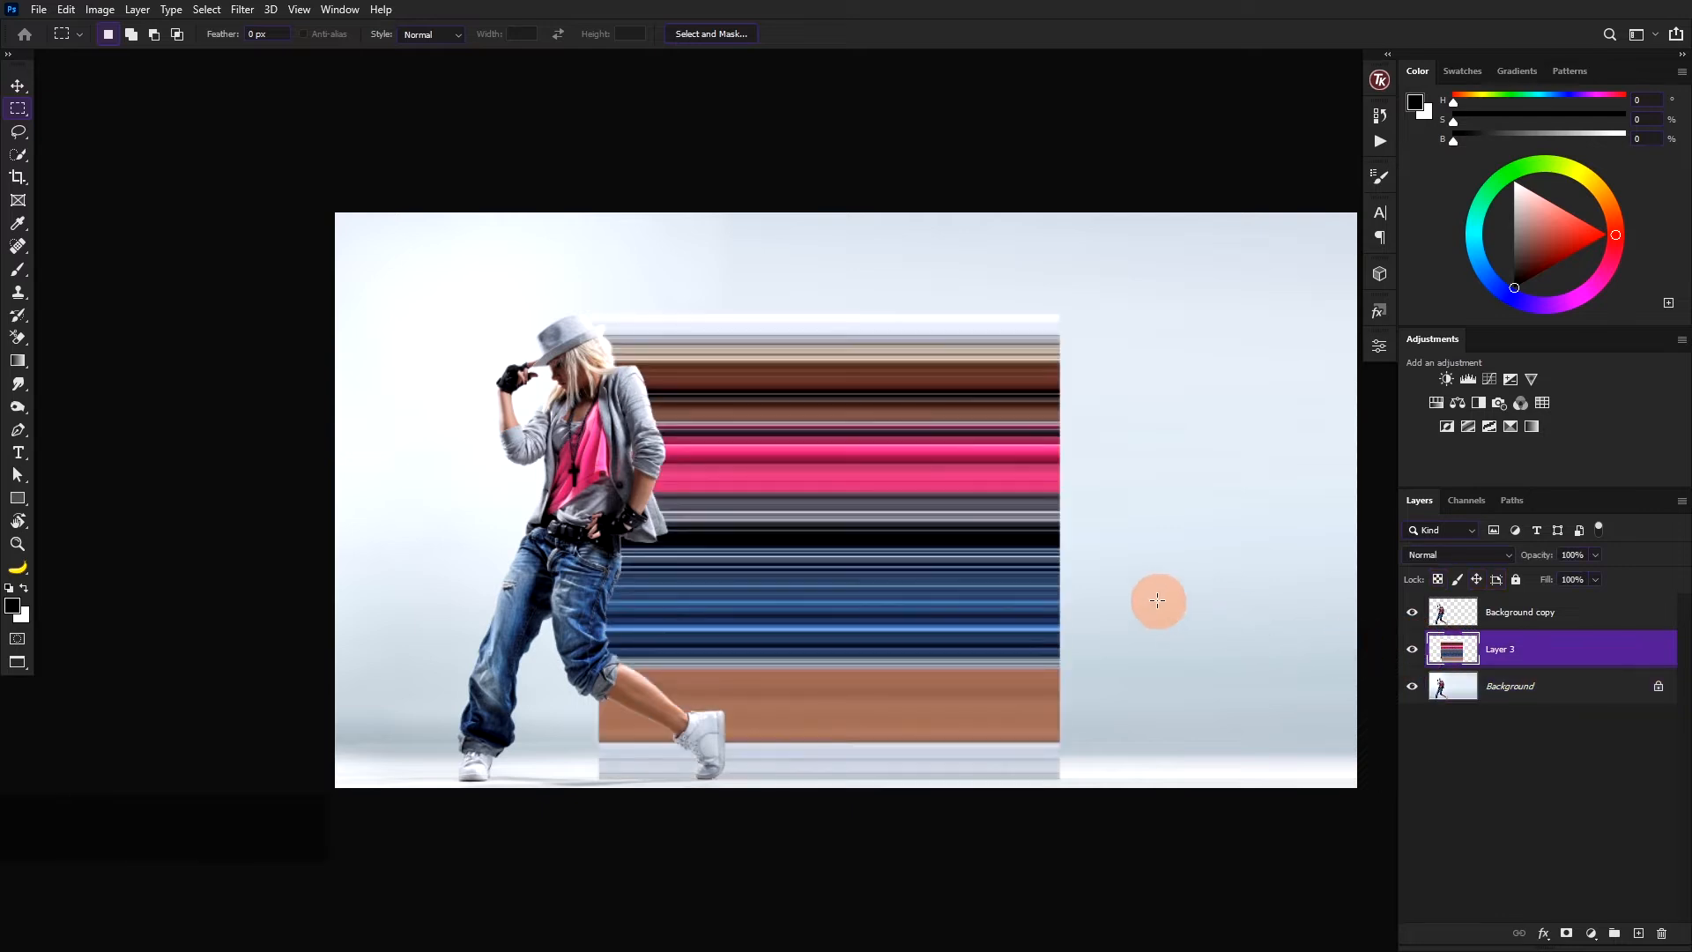
pyautogui.press('v')
pyautogui.moveTo(1086, 547); pyautogui.dragTo(1356, 548)
pyautogui.hscroll(3, 1135, 494)
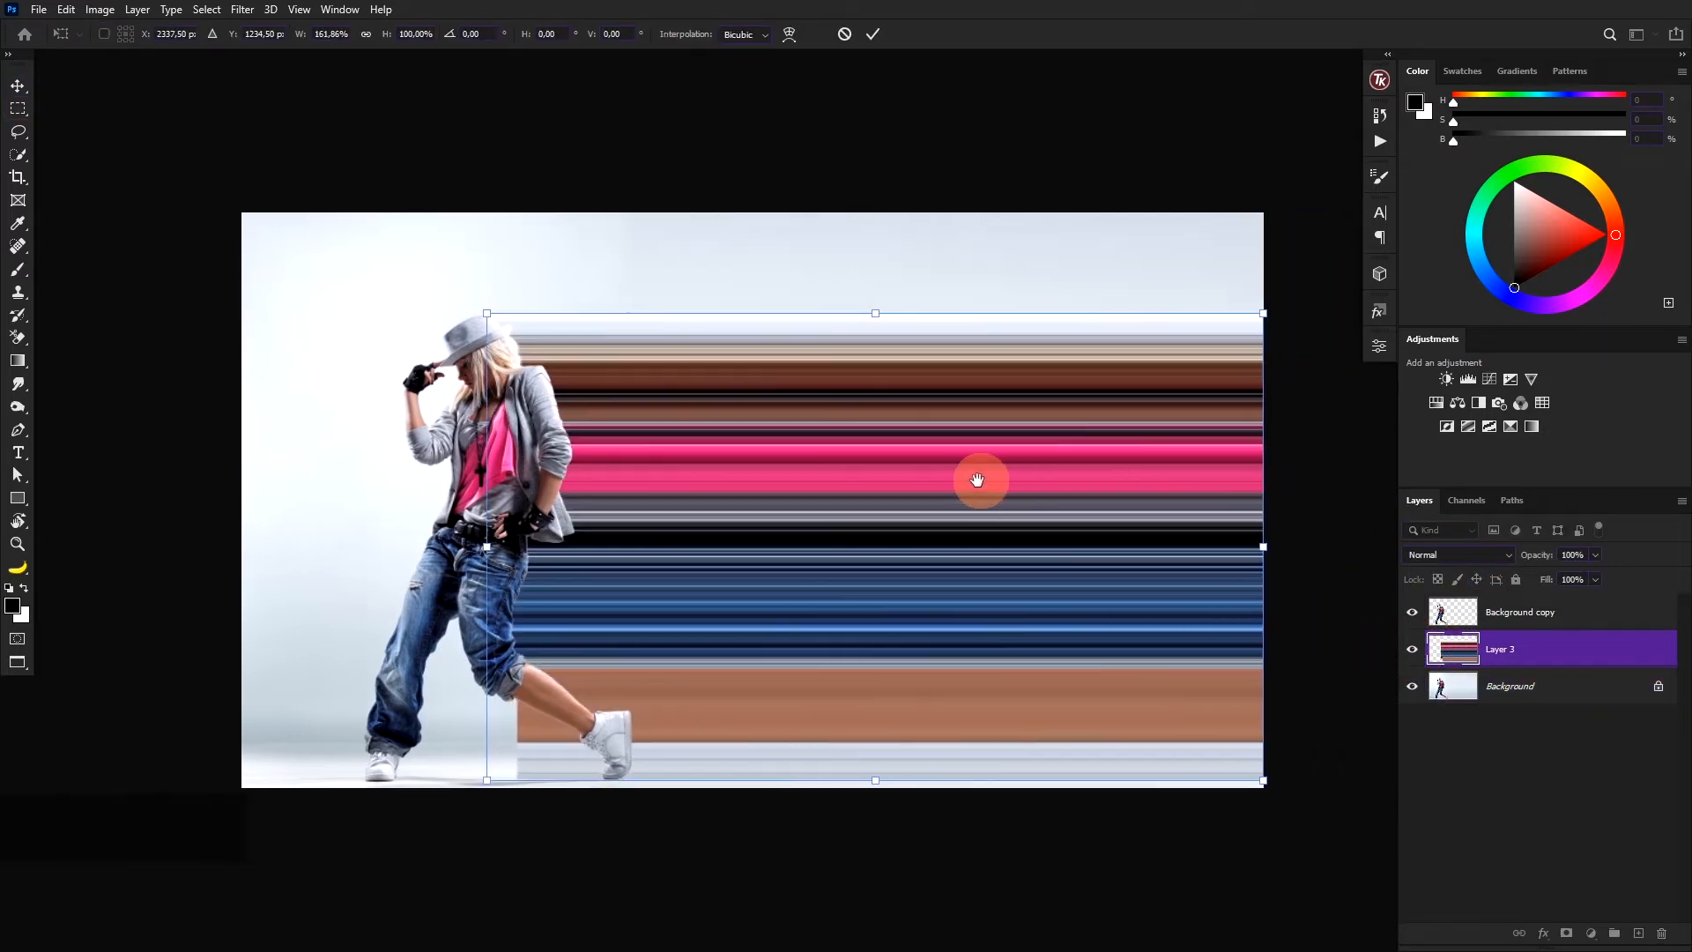
# Warp the stripes' left side, moving the lower corner behind the rear shoe and bending the edge behind the woman's leg.
pyautogui.rightClick(901, 481)
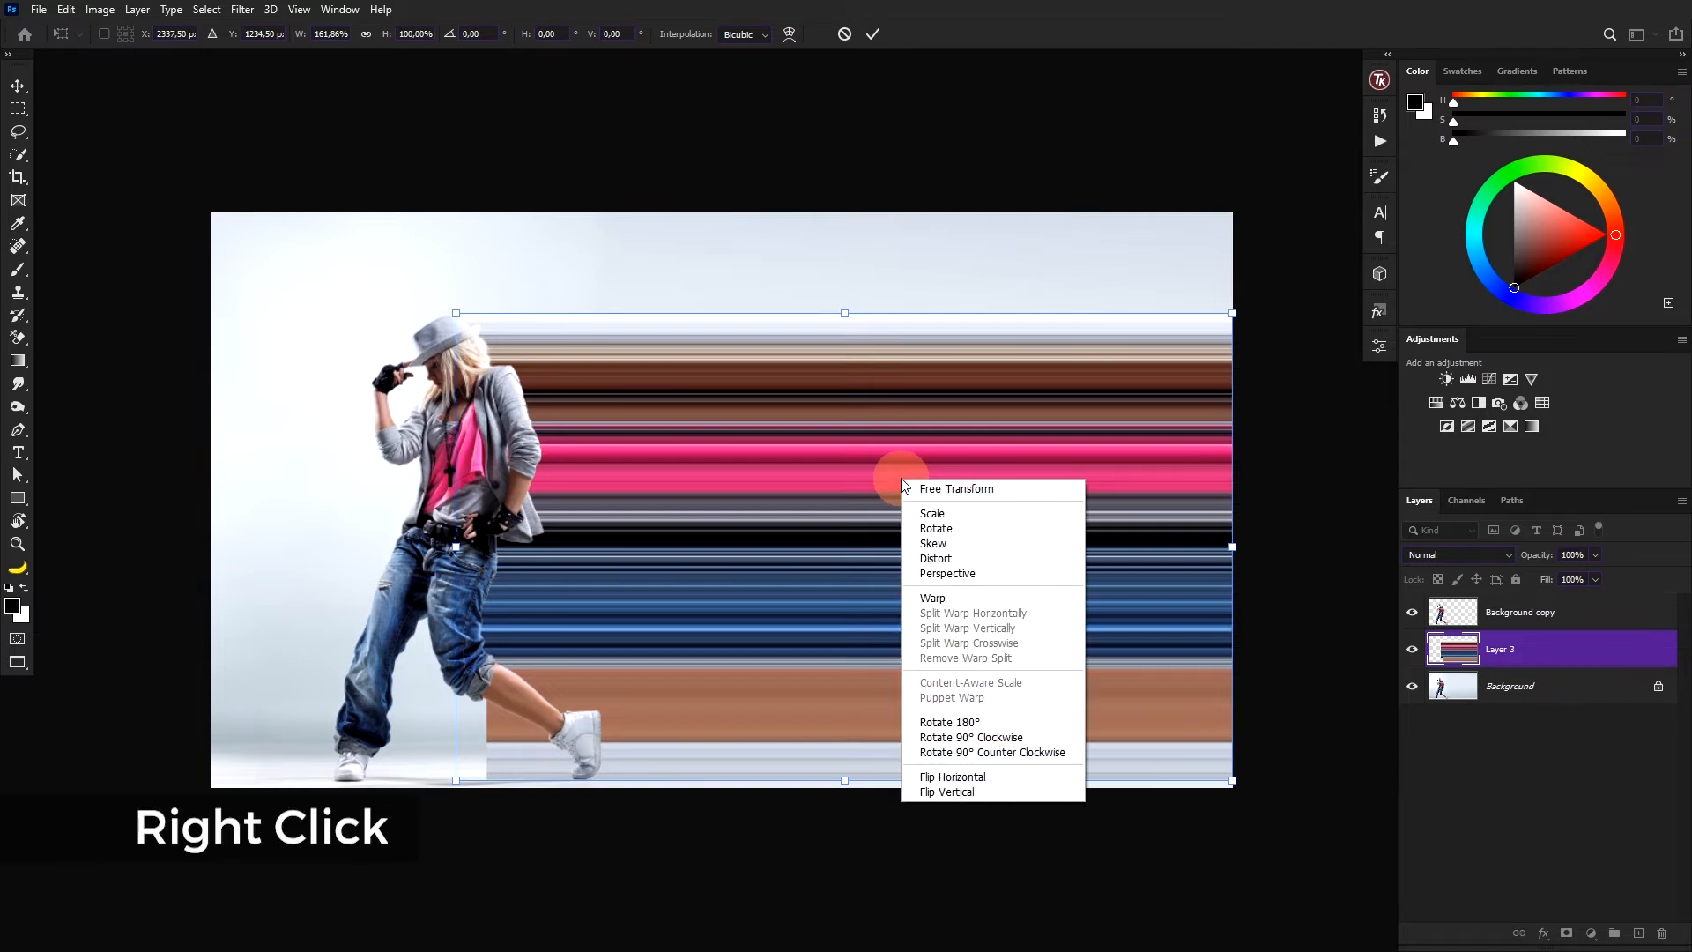
pyautogui.click(936, 600)
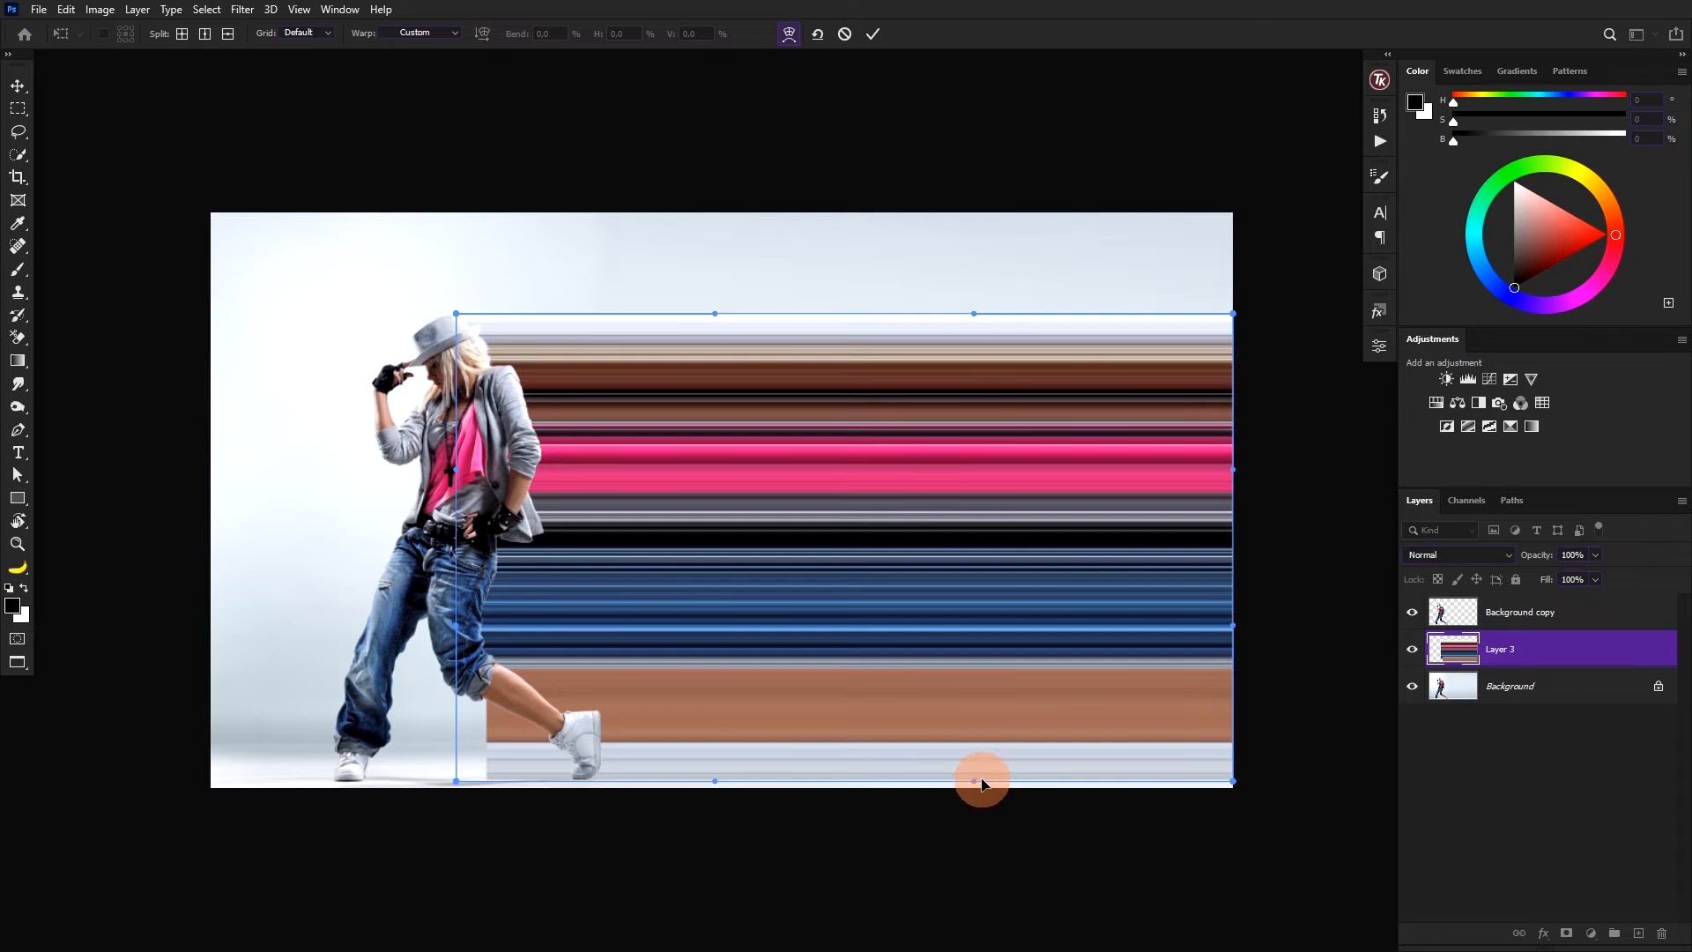
pyautogui.moveTo(459, 780)
pyautogui.mouseDown()
pyautogui.moveTo(584, 785)
pyautogui.moveTo(569, 780)
pyautogui.mouseUp()
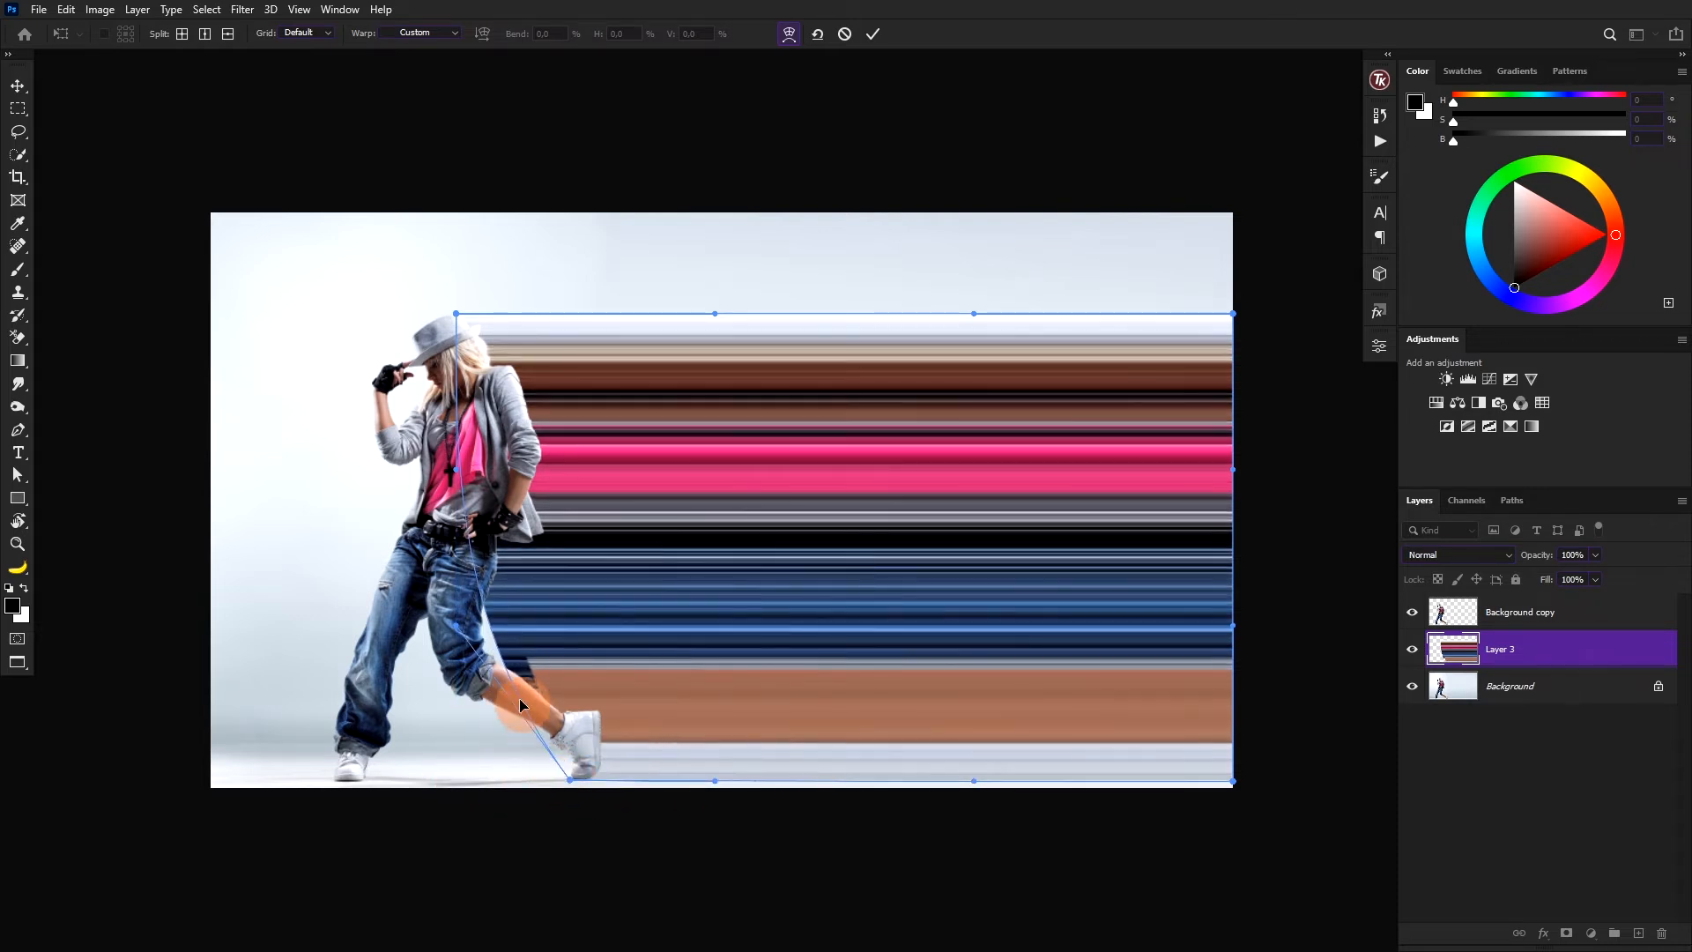
pyautogui.moveTo(461, 622); pyautogui.dragTo(368, 645)
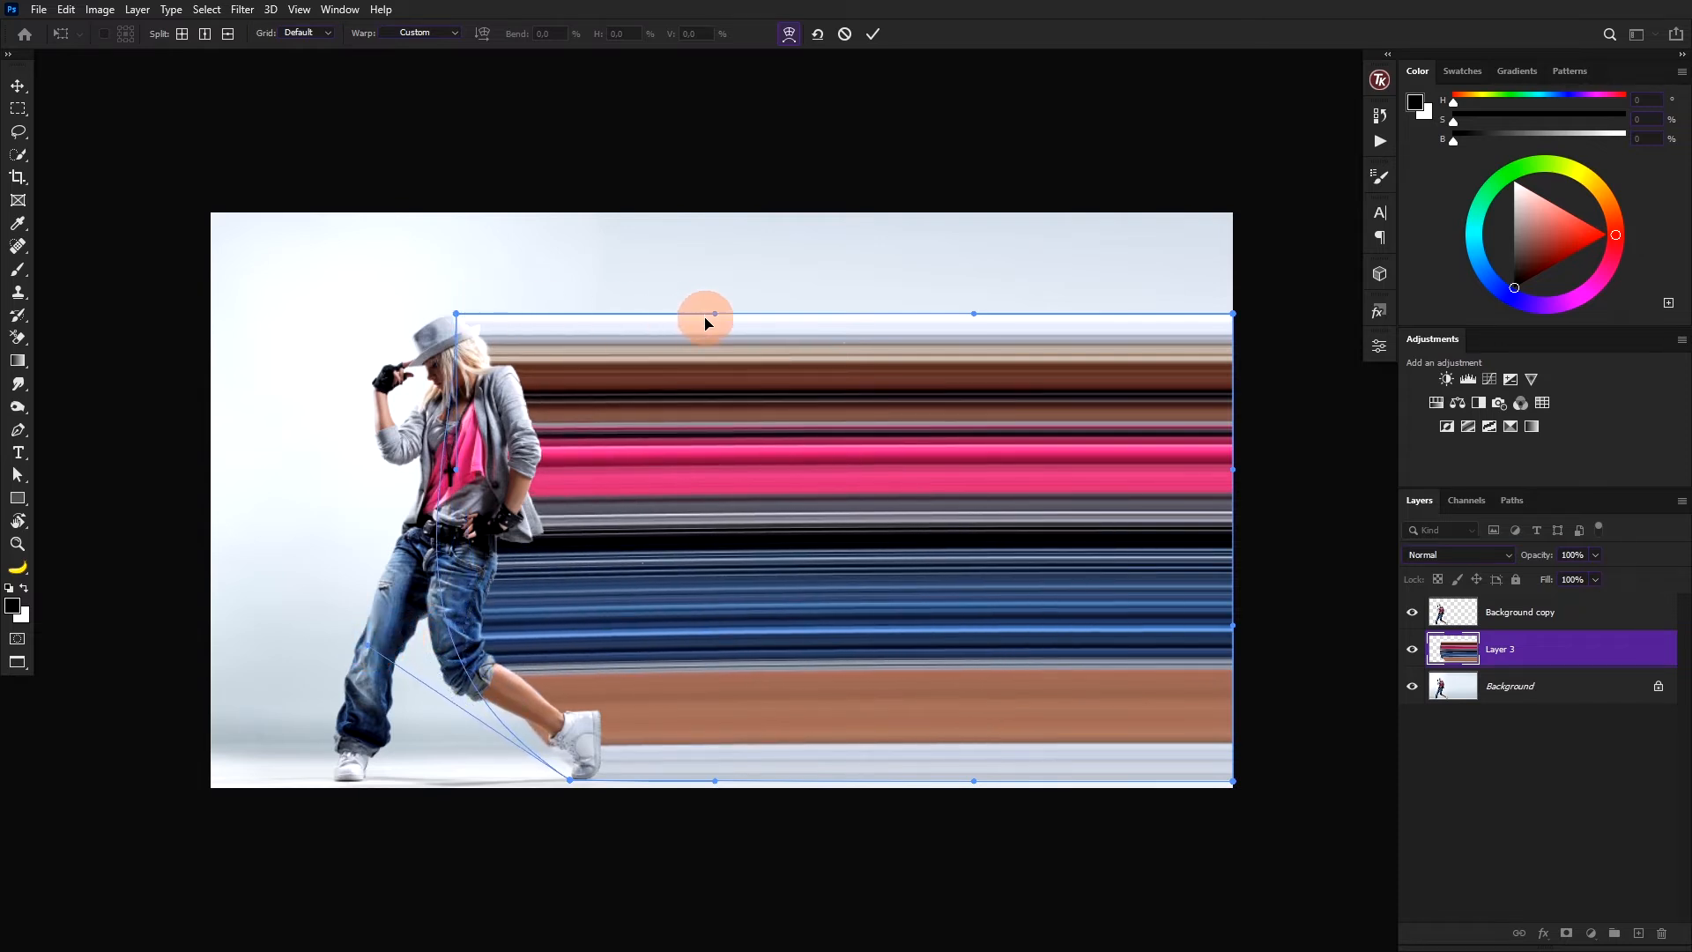
# Warp the stripes' top edge into a wave and twist their far end by moving its lower corner above the upper one.
pyautogui.moveTo(716, 316); pyautogui.dragTo(707, 201)
pyautogui.moveTo(974, 314)
pyautogui.mouseDown()
pyautogui.moveTo(900, 451)
pyautogui.moveTo(929, 399)
pyautogui.mouseUp()
pyautogui.moveTo(933, 663); pyautogui.dragTo(934, 634)
pyautogui.moveTo(1241, 781); pyautogui.dragTo(1233, 222)
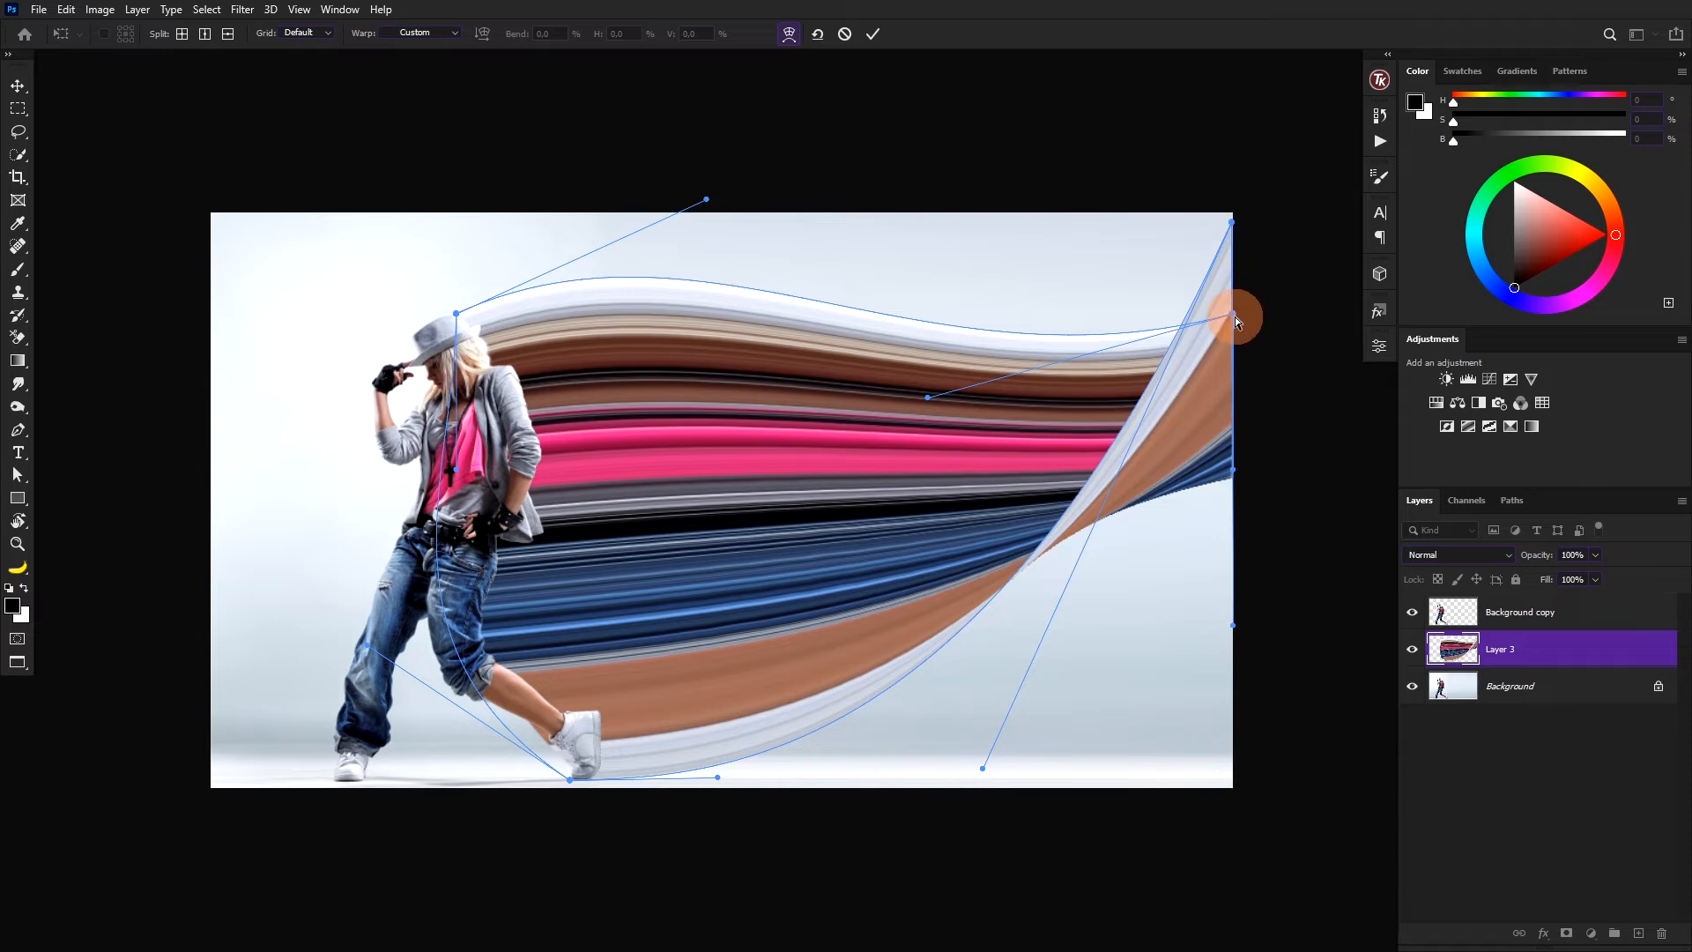
pyautogui.moveTo(1235, 315)
pyautogui.mouseDown()
pyautogui.moveTo(1255, 647)
pyautogui.moveTo(1239, 446)
pyautogui.moveTo(1259, 352)
pyautogui.mouseUp()
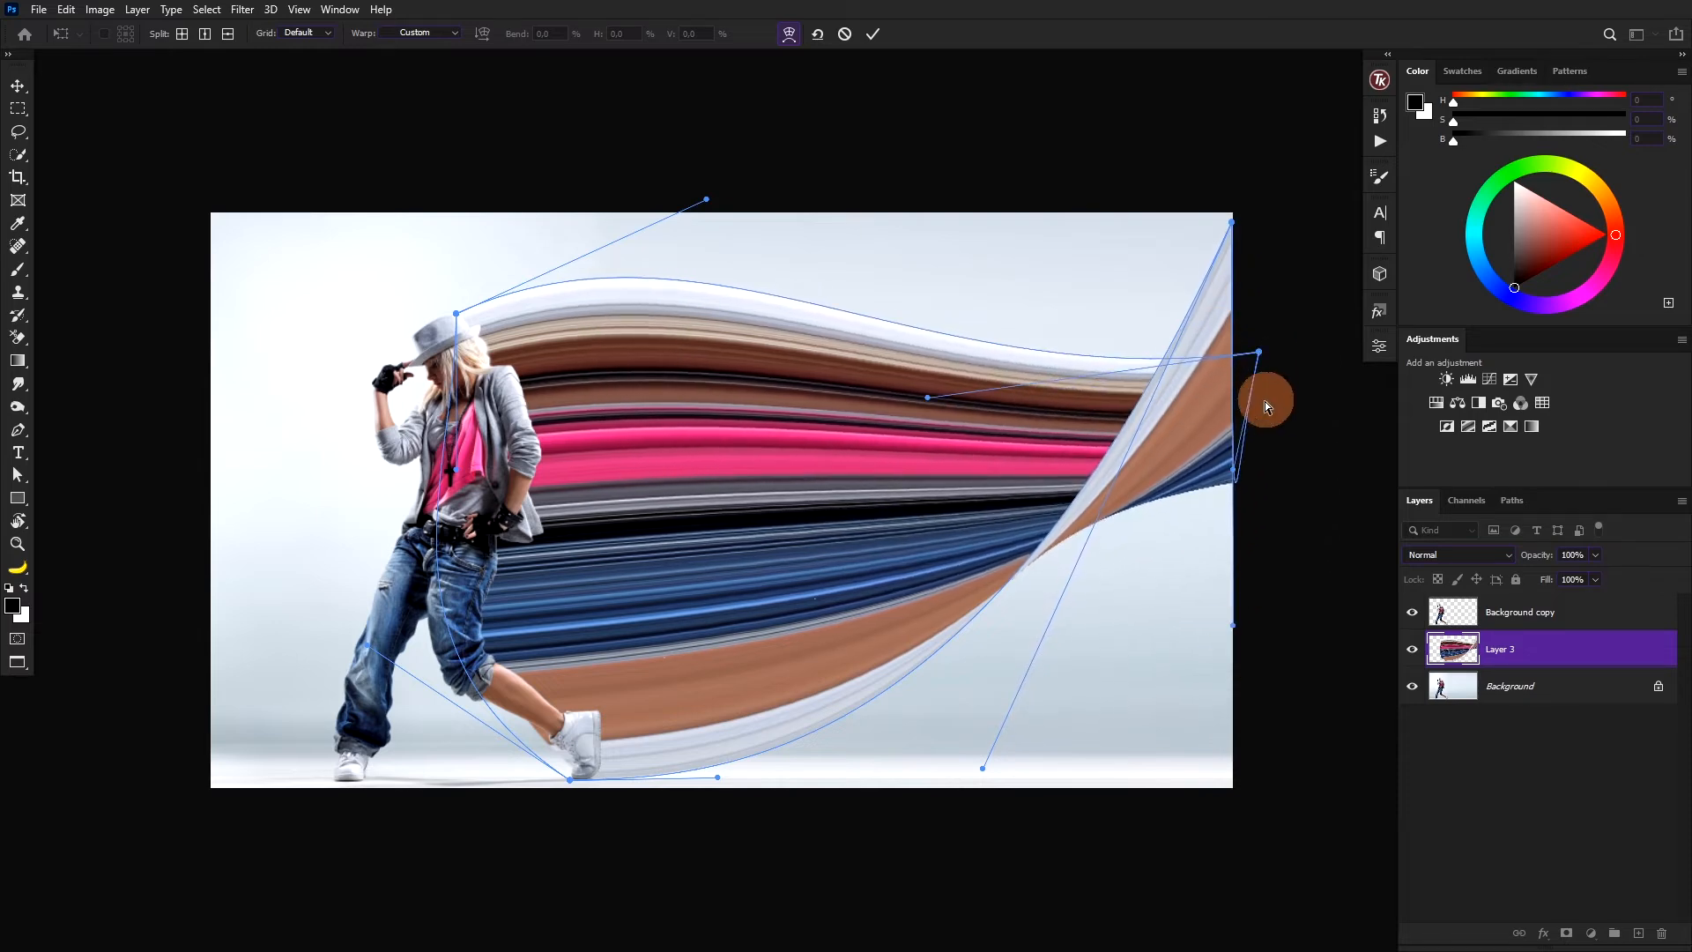
pyautogui.moveTo(1224, 546); pyautogui.dragTo(1236, 678)
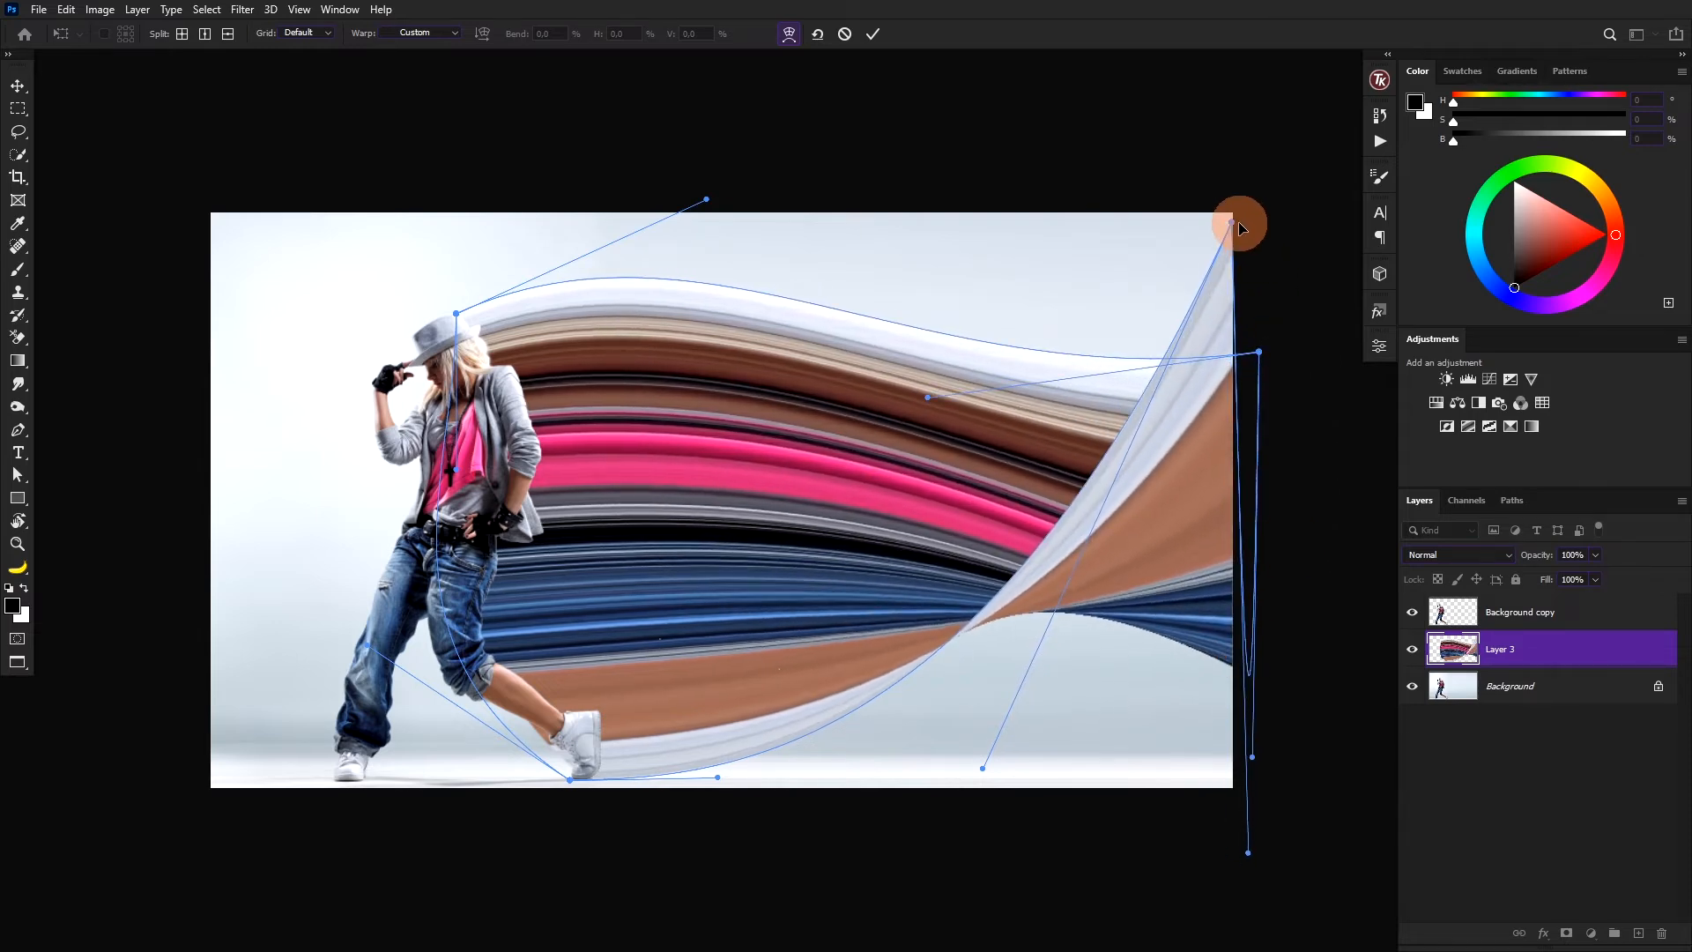
# Refine the warp by lowering the twisted end's raised corner slightly and adjusting the curve of the middle stripes.
pyautogui.moveTo(1242, 220); pyautogui.dragTo(1250, 285)
pyautogui.moveTo(914, 365); pyautogui.dragTo(922, 393)
pyautogui.moveTo(739, 484); pyautogui.dragTo(761, 461)
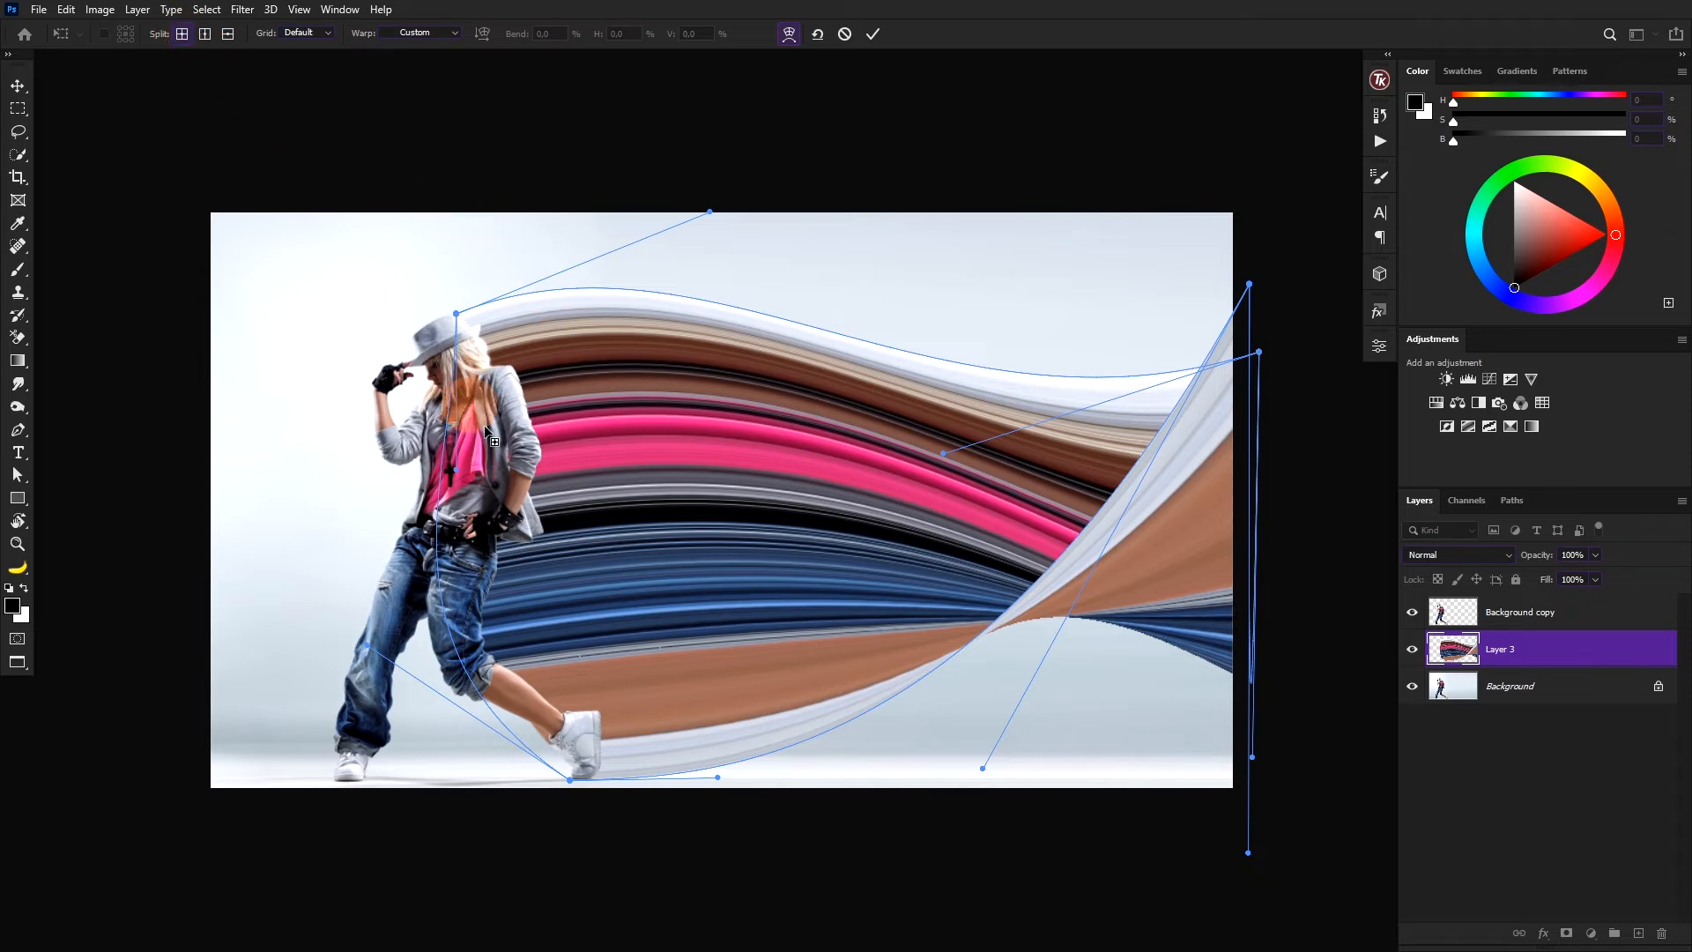
# Add a crosswise warp split through the blue stripes near the woman, bend them upward there, and finish shaping the wave.
pyautogui.click(635, 603)
pyautogui.moveTo(648, 594)
pyautogui.mouseDown()
pyautogui.moveTo(695, 547)
pyautogui.moveTo(677, 551)
pyautogui.moveTo(679, 668)
pyautogui.moveTo(719, 520)
pyautogui.mouseUp()
pyautogui.moveTo(942, 505)
pyautogui.mouseDown()
pyautogui.moveTo(1107, 506)
pyautogui.moveTo(1199, 603)
pyautogui.moveTo(1111, 575)
pyautogui.moveTo(1115, 535)
pyautogui.mouseUp()
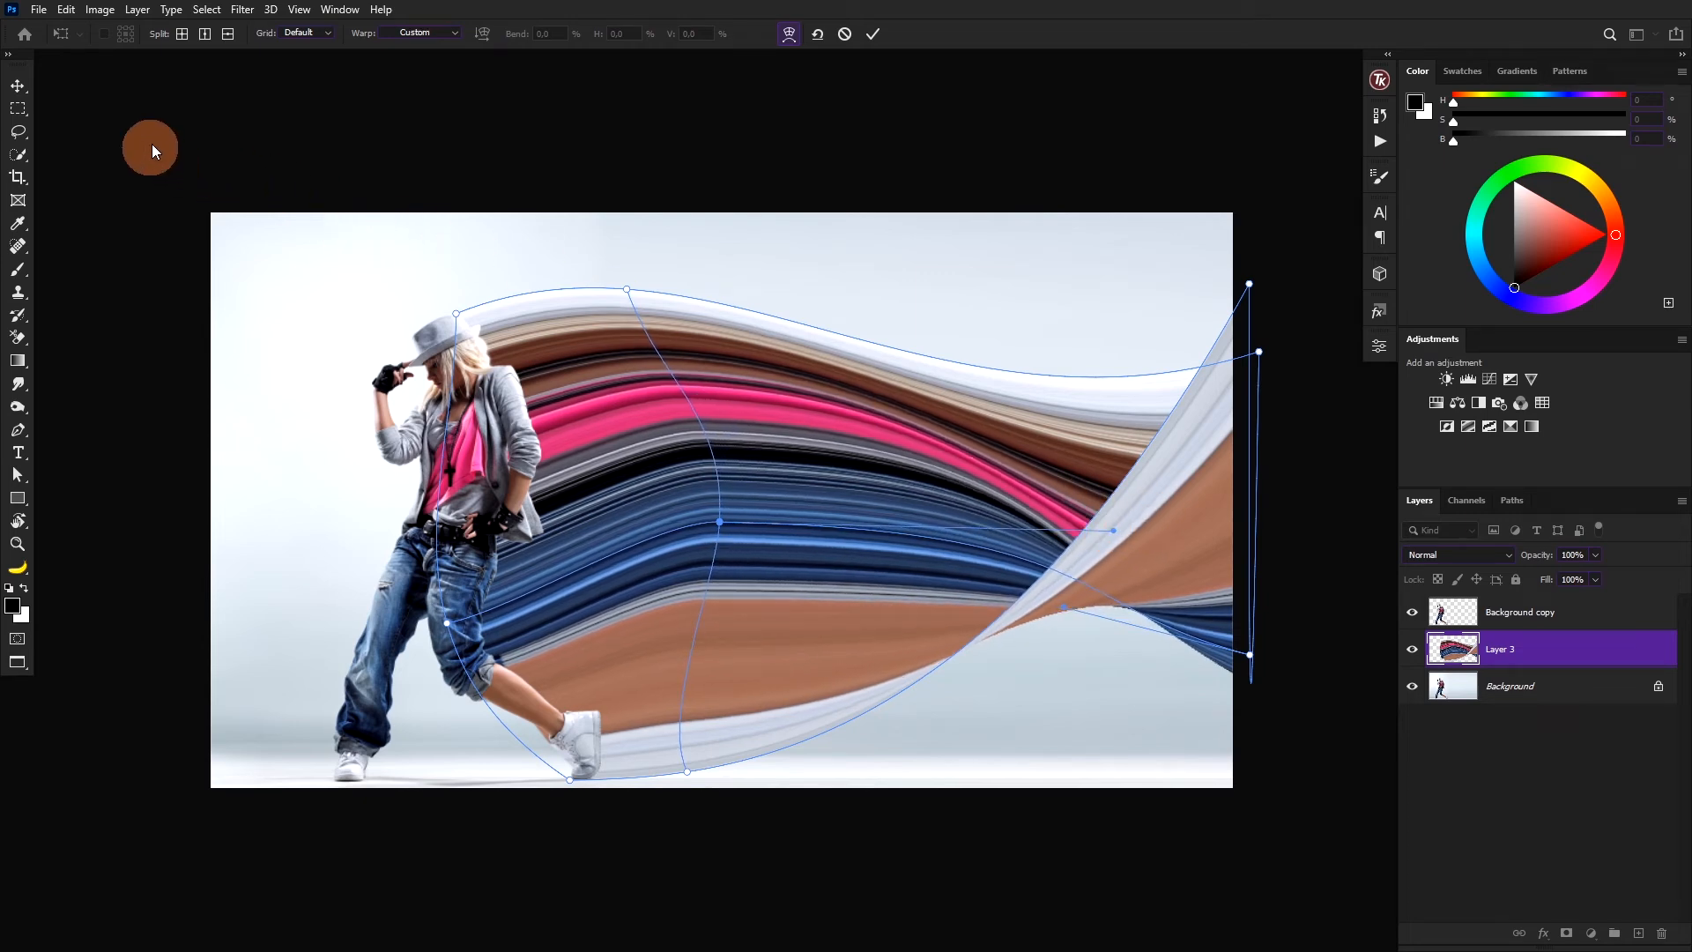
pyautogui.click(182, 34)
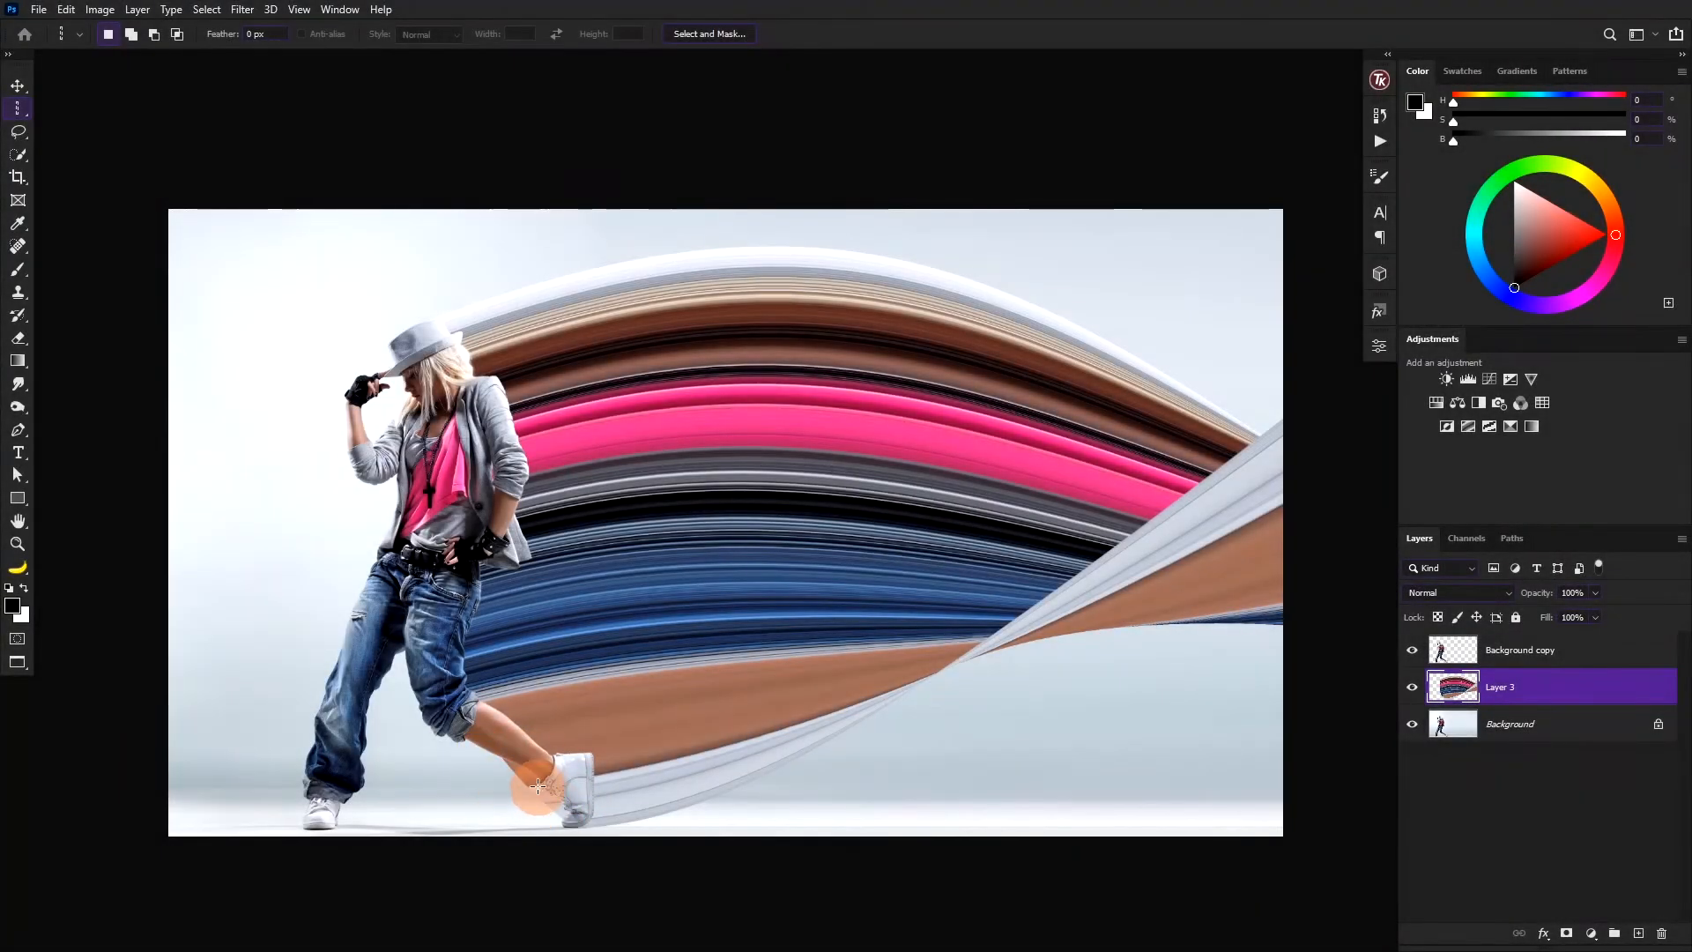
# Add a mask to Layer 3 and paint out the stripes below the rear leg and shoe with a 176 px black brush at 100% opacity.
pyautogui.click(1569, 933)
pyautogui.press('x')
pyautogui.scroll(2, 722, 697)
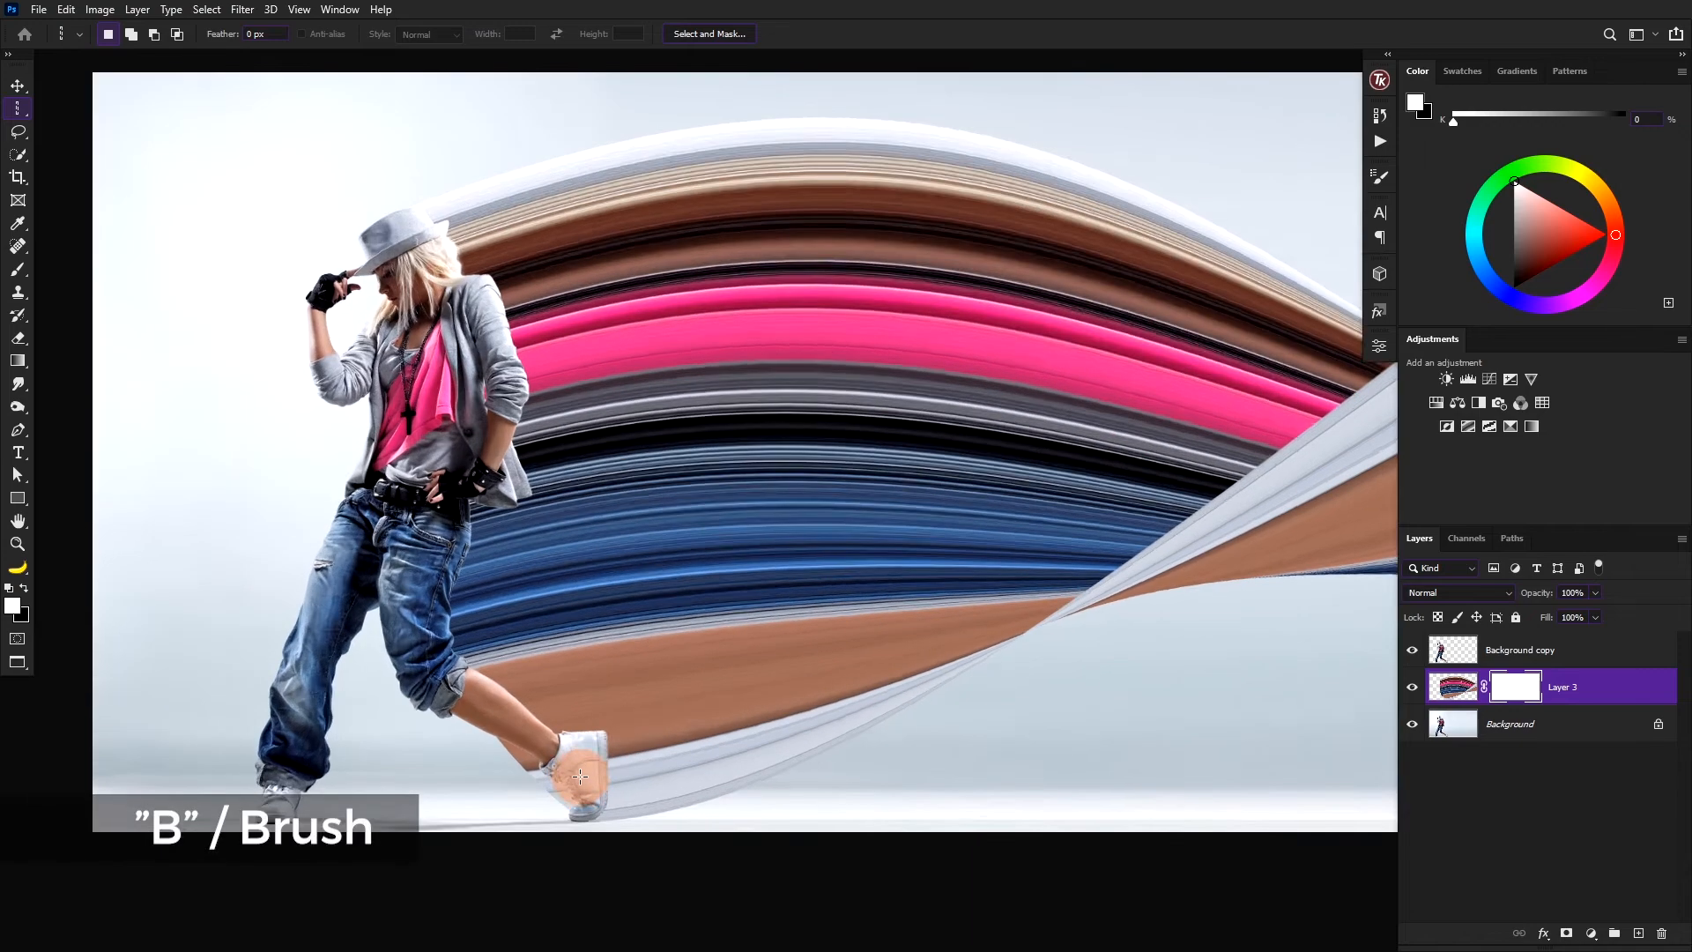
pyautogui.scroll(1, 580, 775)
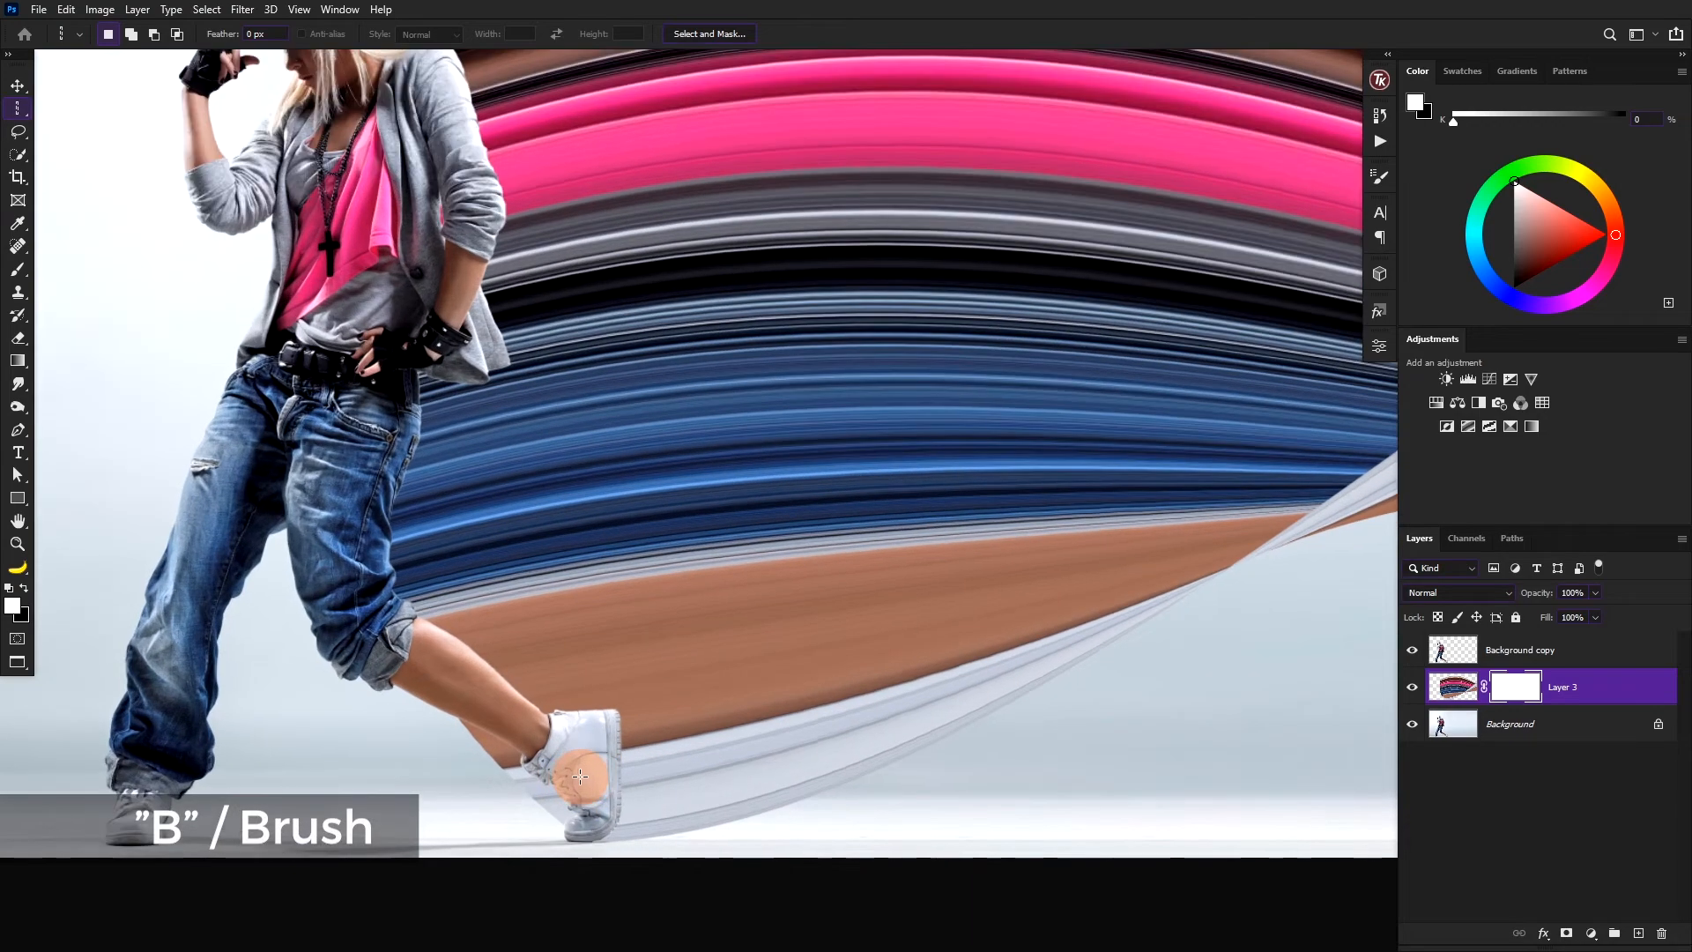
pyautogui.click(17, 271)
pyautogui.moveTo(428, 457); pyautogui.dragTo(548, 423)
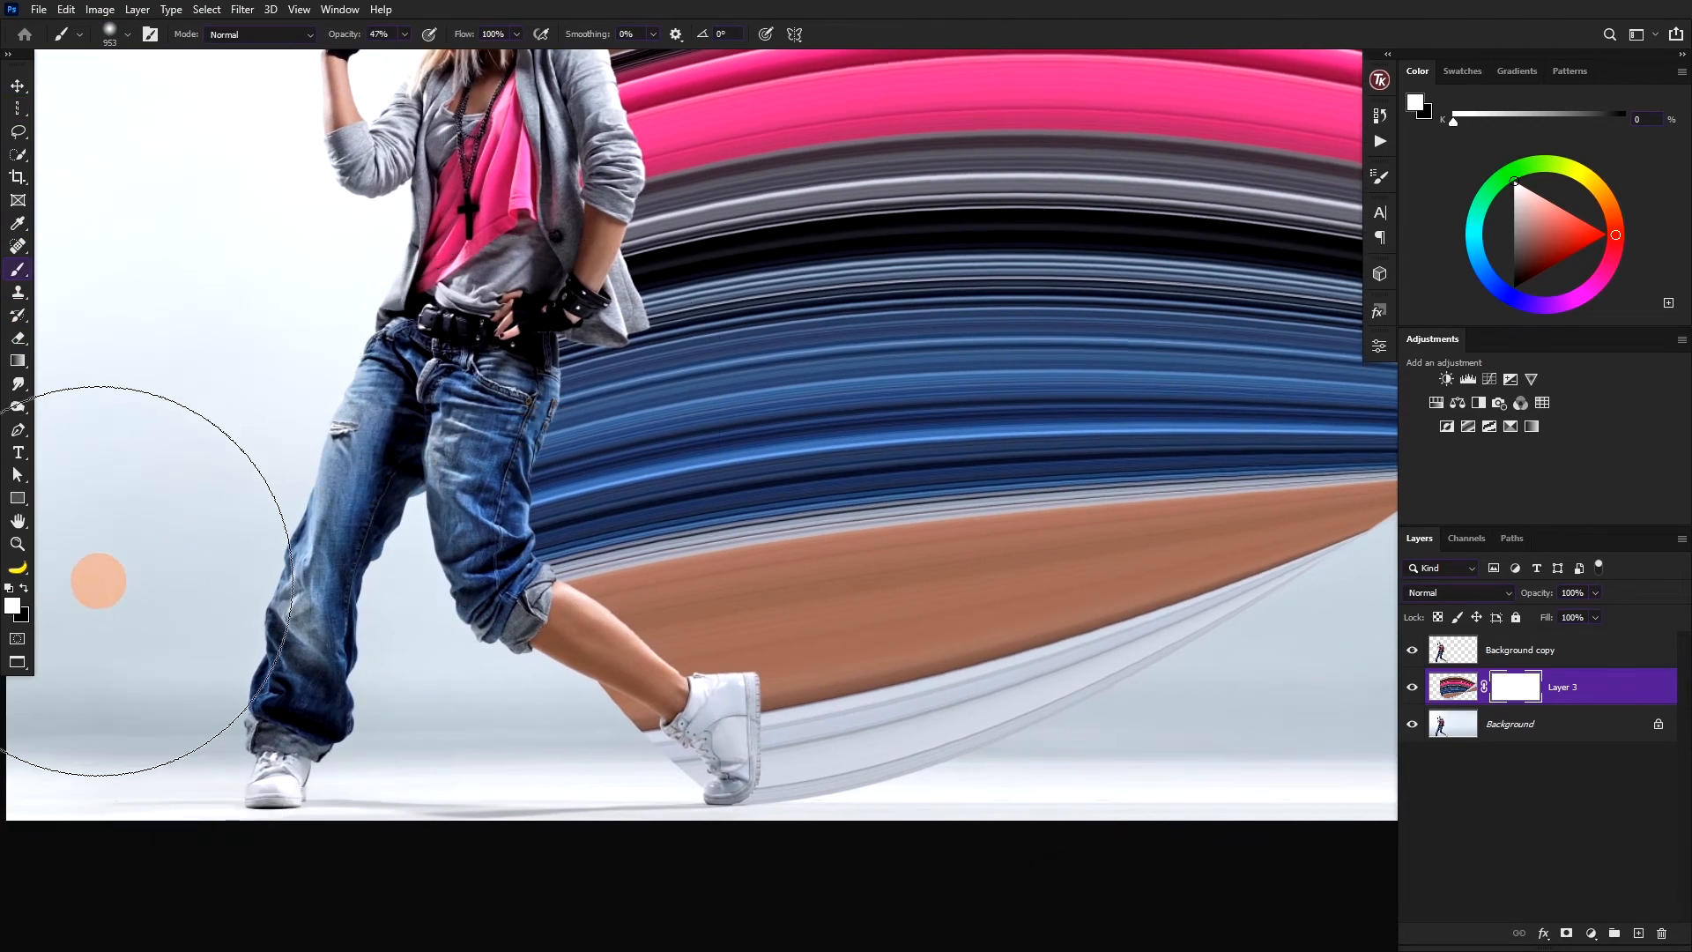
pyautogui.moveTo(632, 549); pyautogui.dragTo(423, 589)
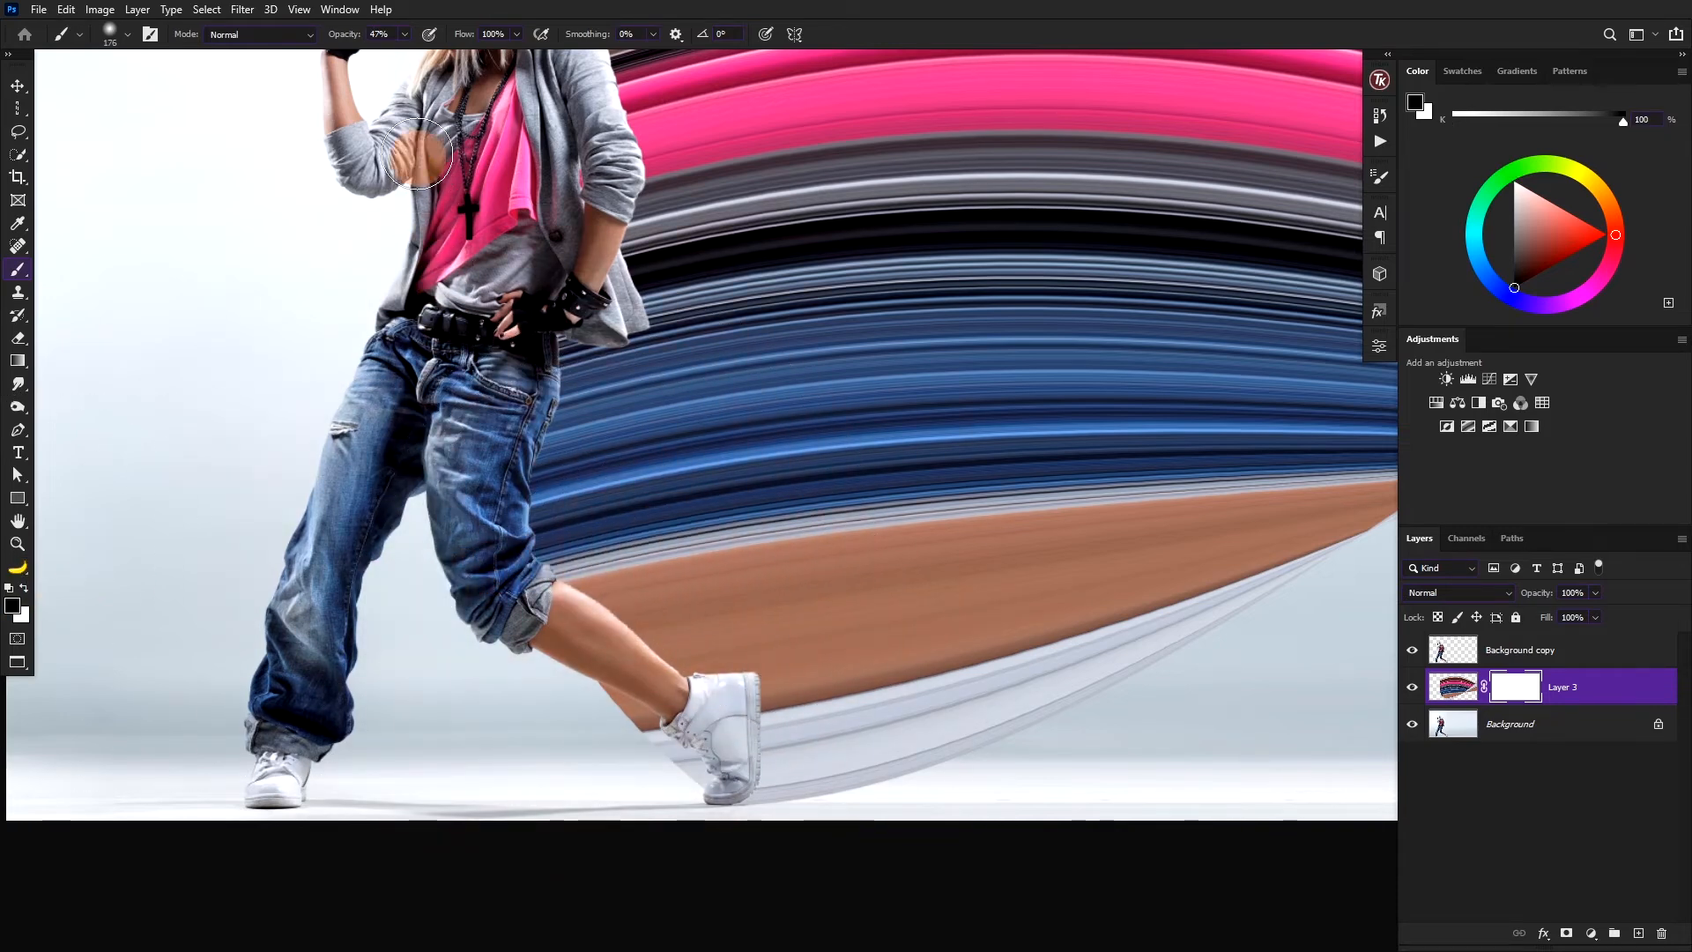
pyautogui.moveTo(351, 37); pyautogui.dragTo(548, 32)
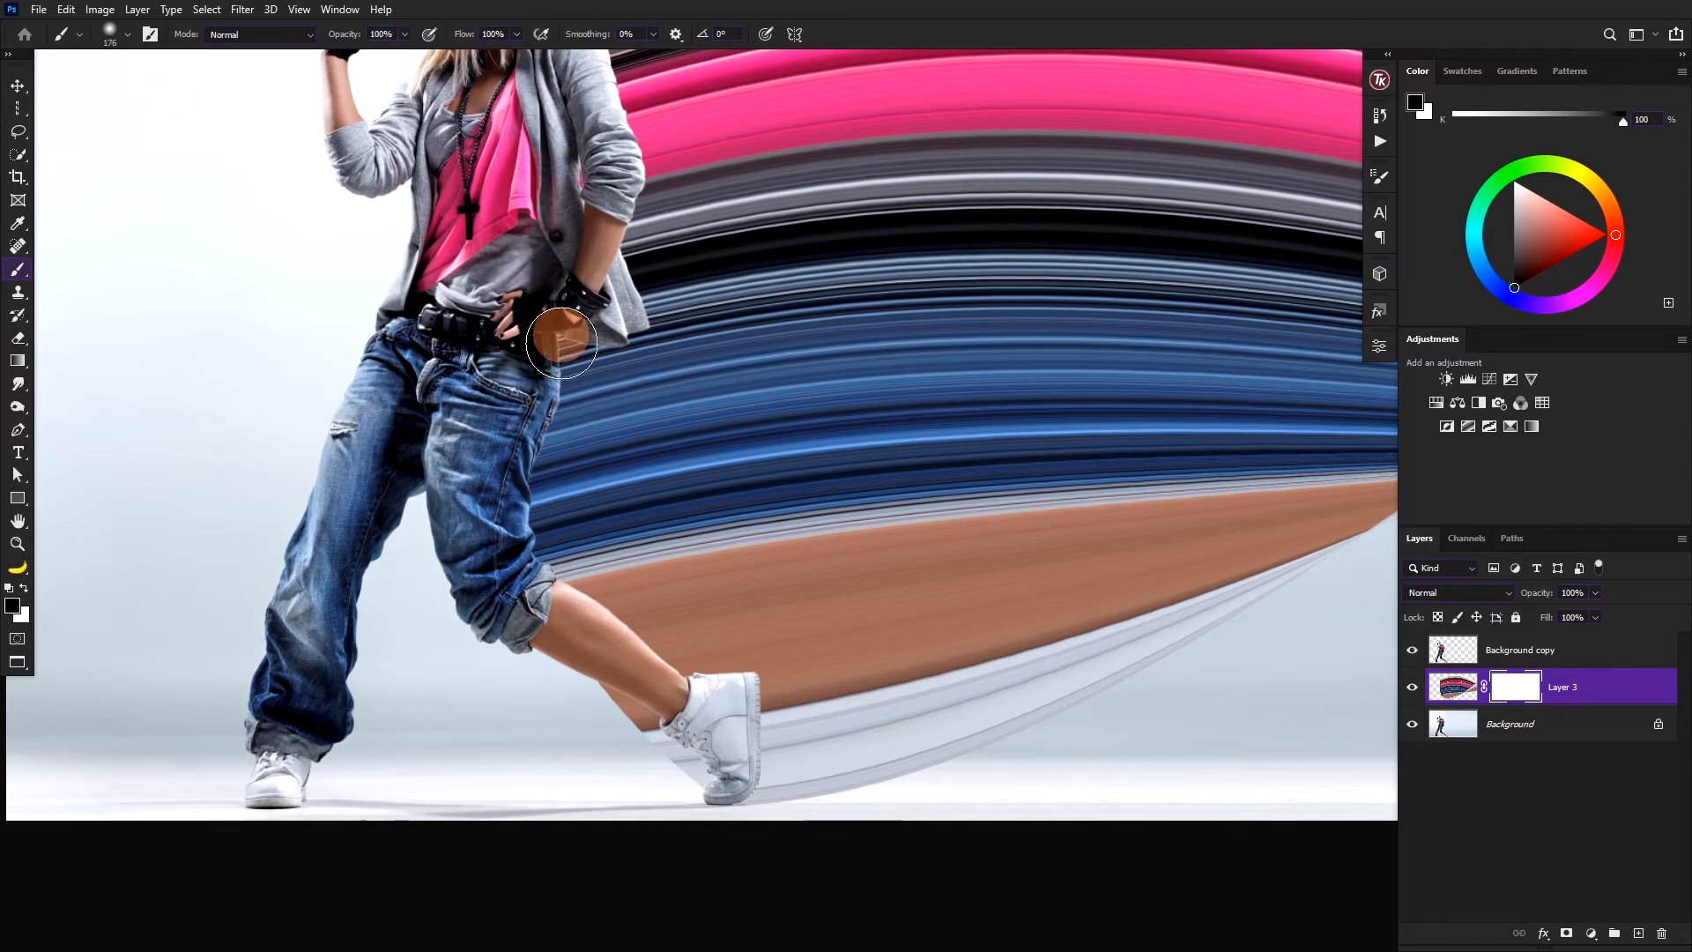
pyautogui.moveTo(594, 687)
pyautogui.mouseDown()
pyautogui.moveTo(664, 752)
pyautogui.moveTo(679, 730)
pyautogui.mouseUp()
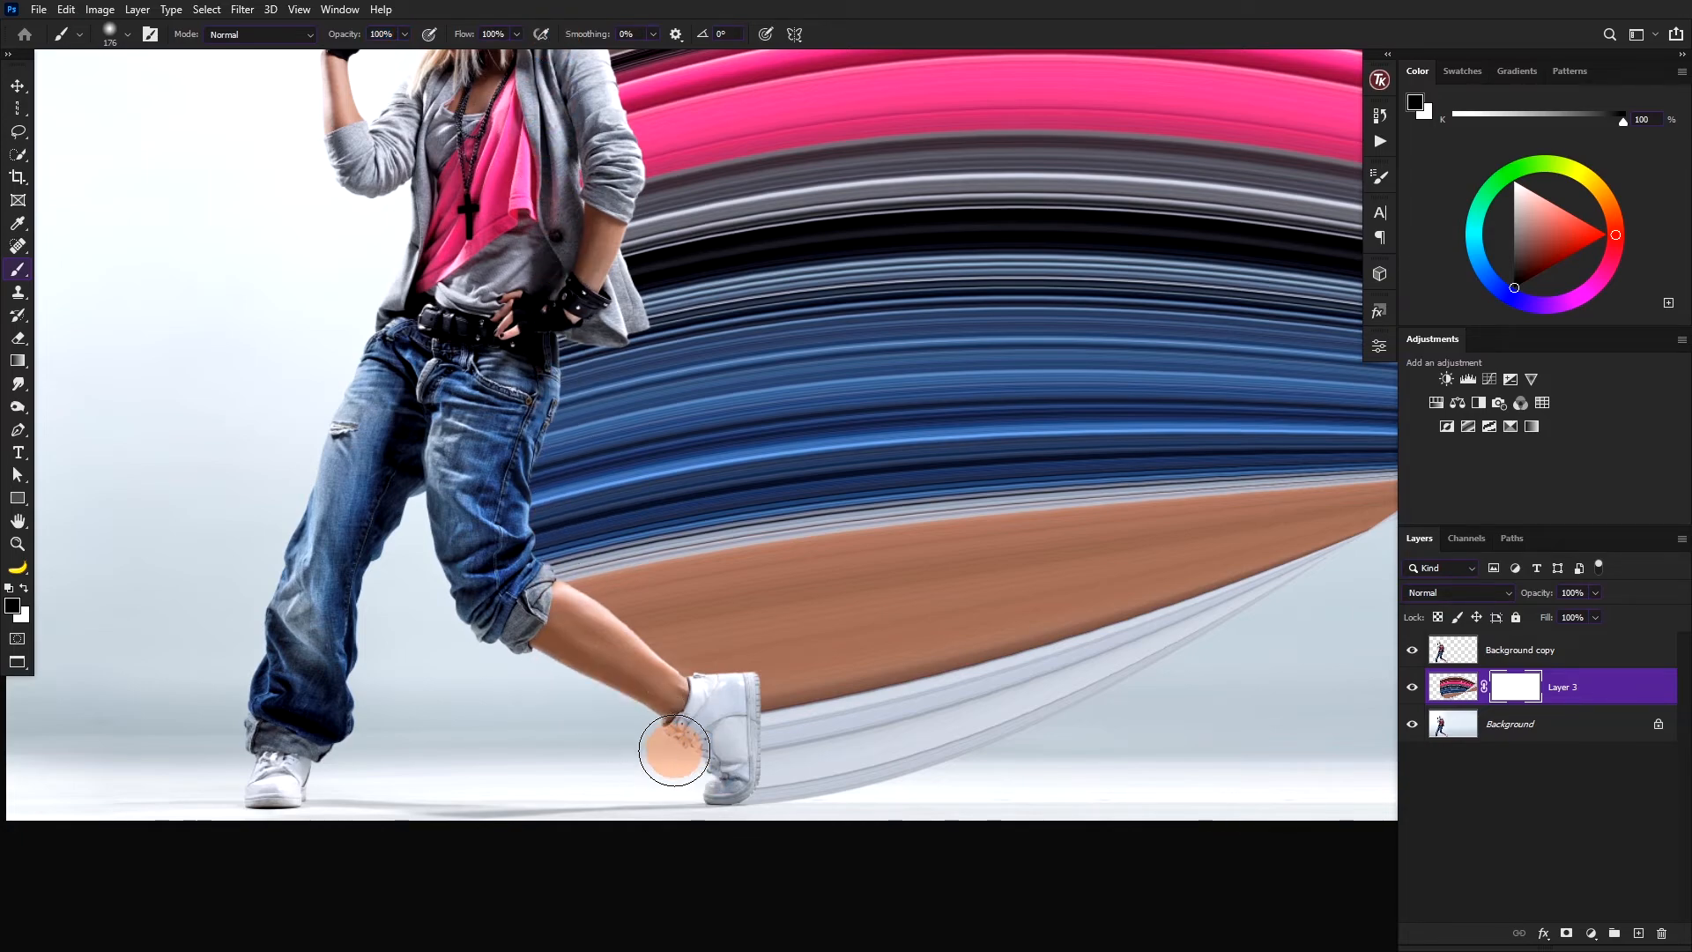
# Create a layer above Background and paint a soft black shadow beneath the twisted stripes with a large brush at 16% opacity.
pyautogui.scroll(-5, 646, 723)
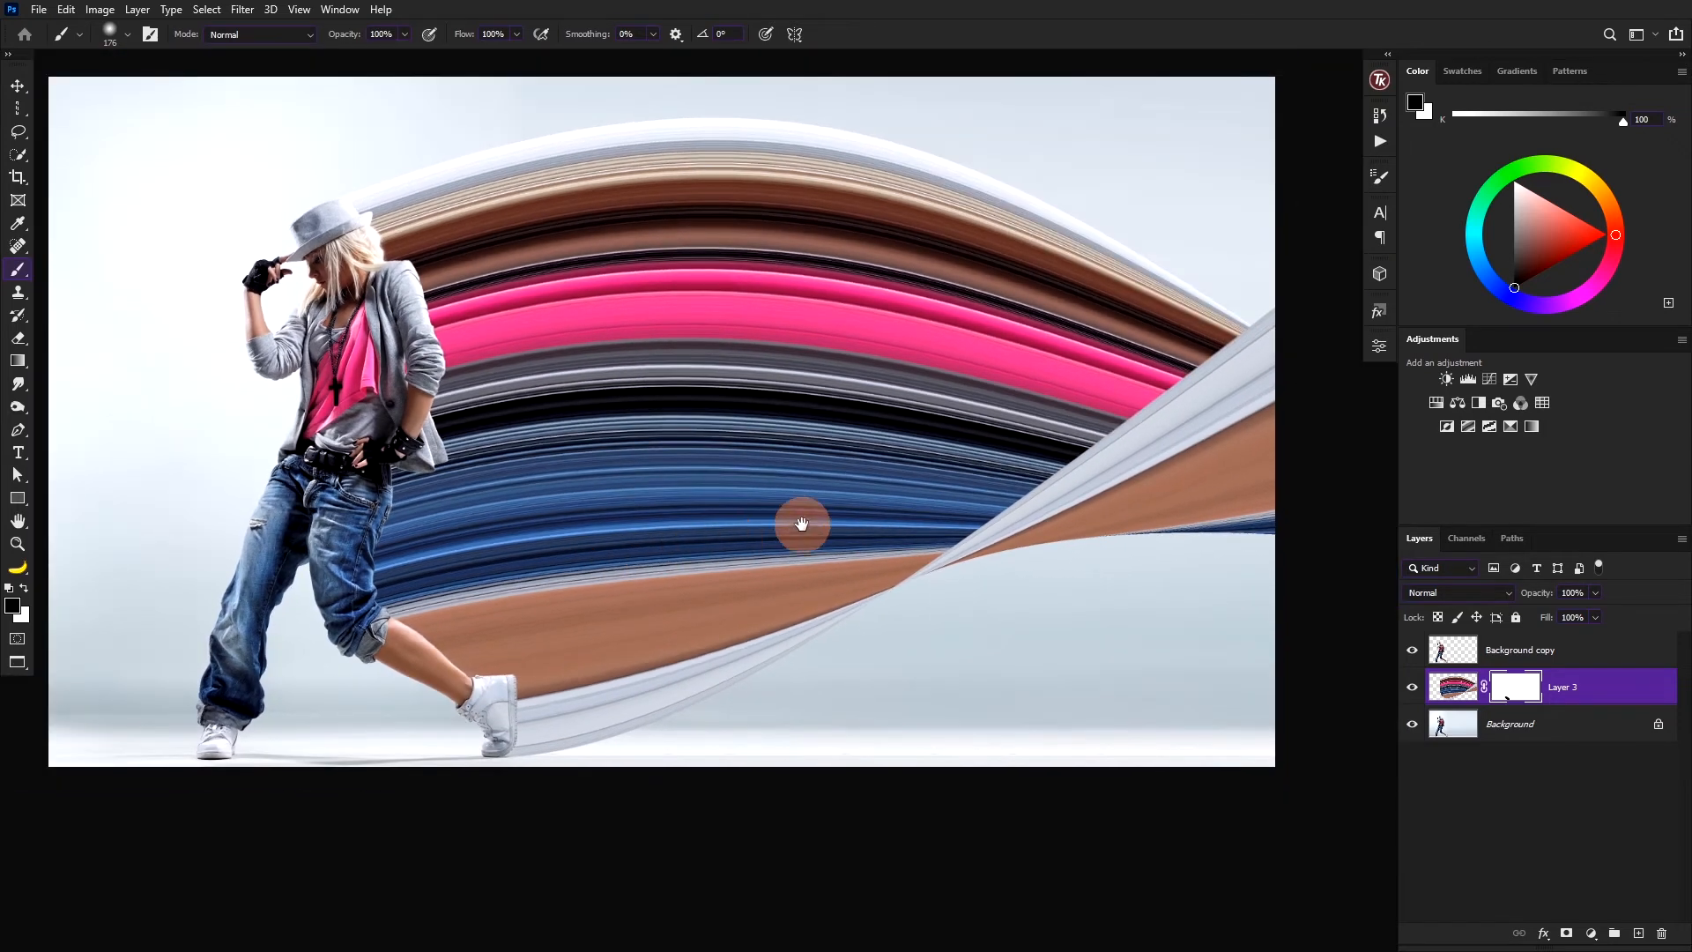
pyautogui.moveTo(802, 524); pyautogui.dragTo(763, 520)
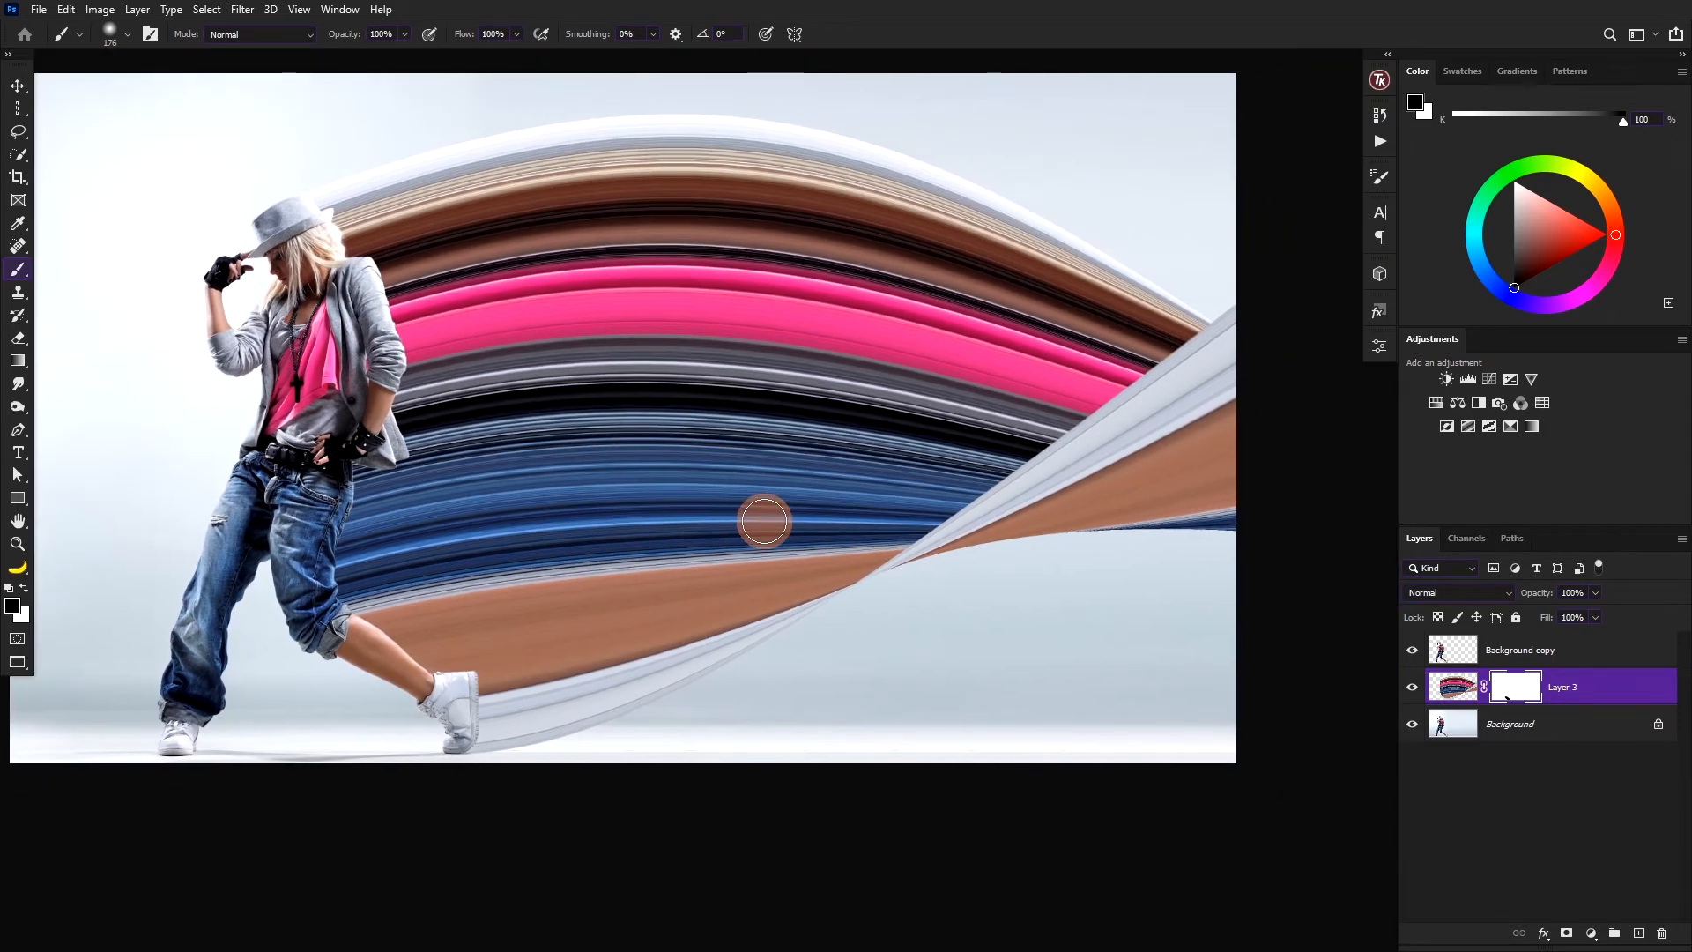
pyautogui.click(1565, 737)
pyautogui.click(1635, 932)
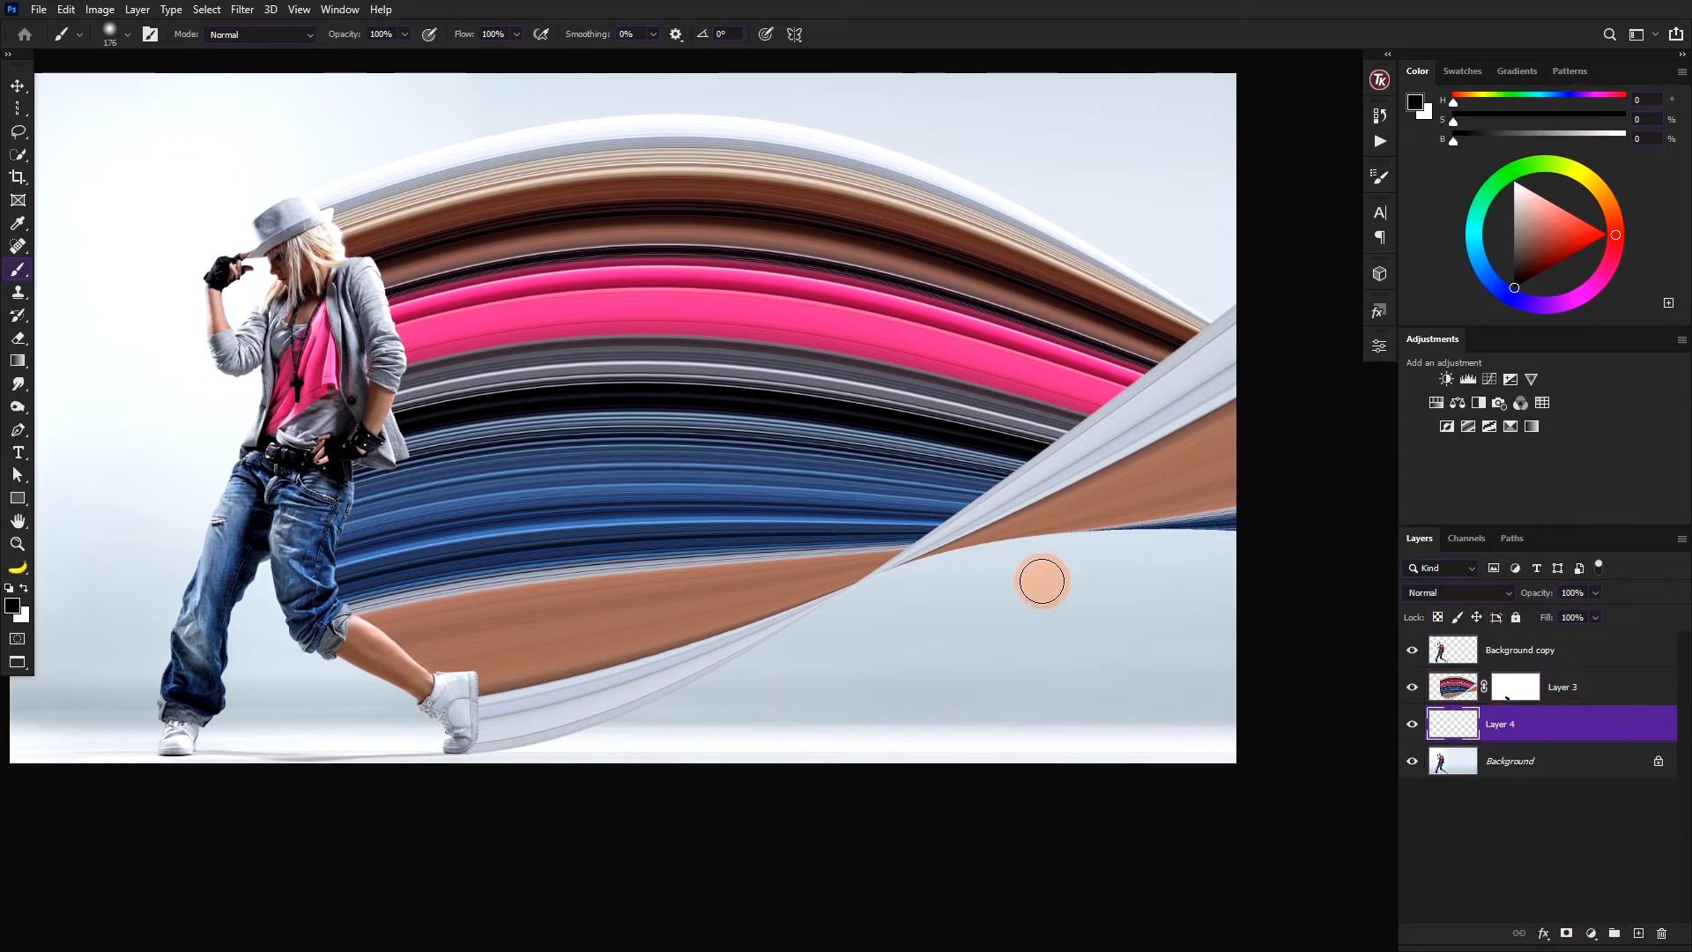
pyautogui.moveTo(1063, 579); pyautogui.dragTo(1146, 579)
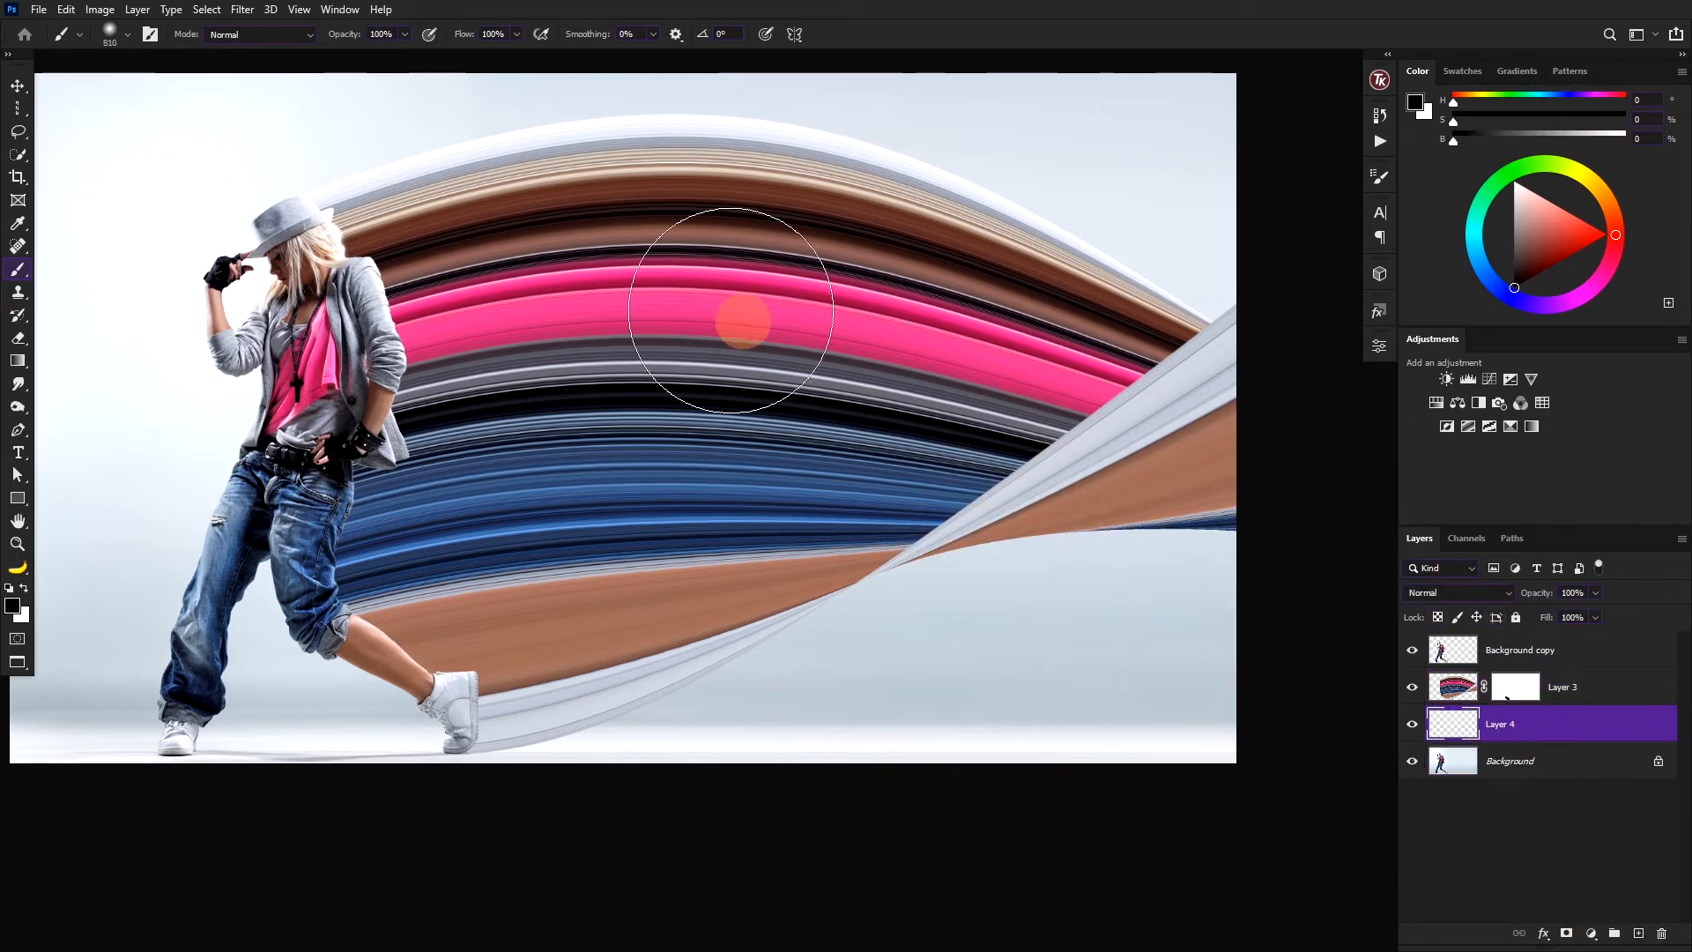
pyautogui.moveTo(342, 39); pyautogui.dragTo(257, 75)
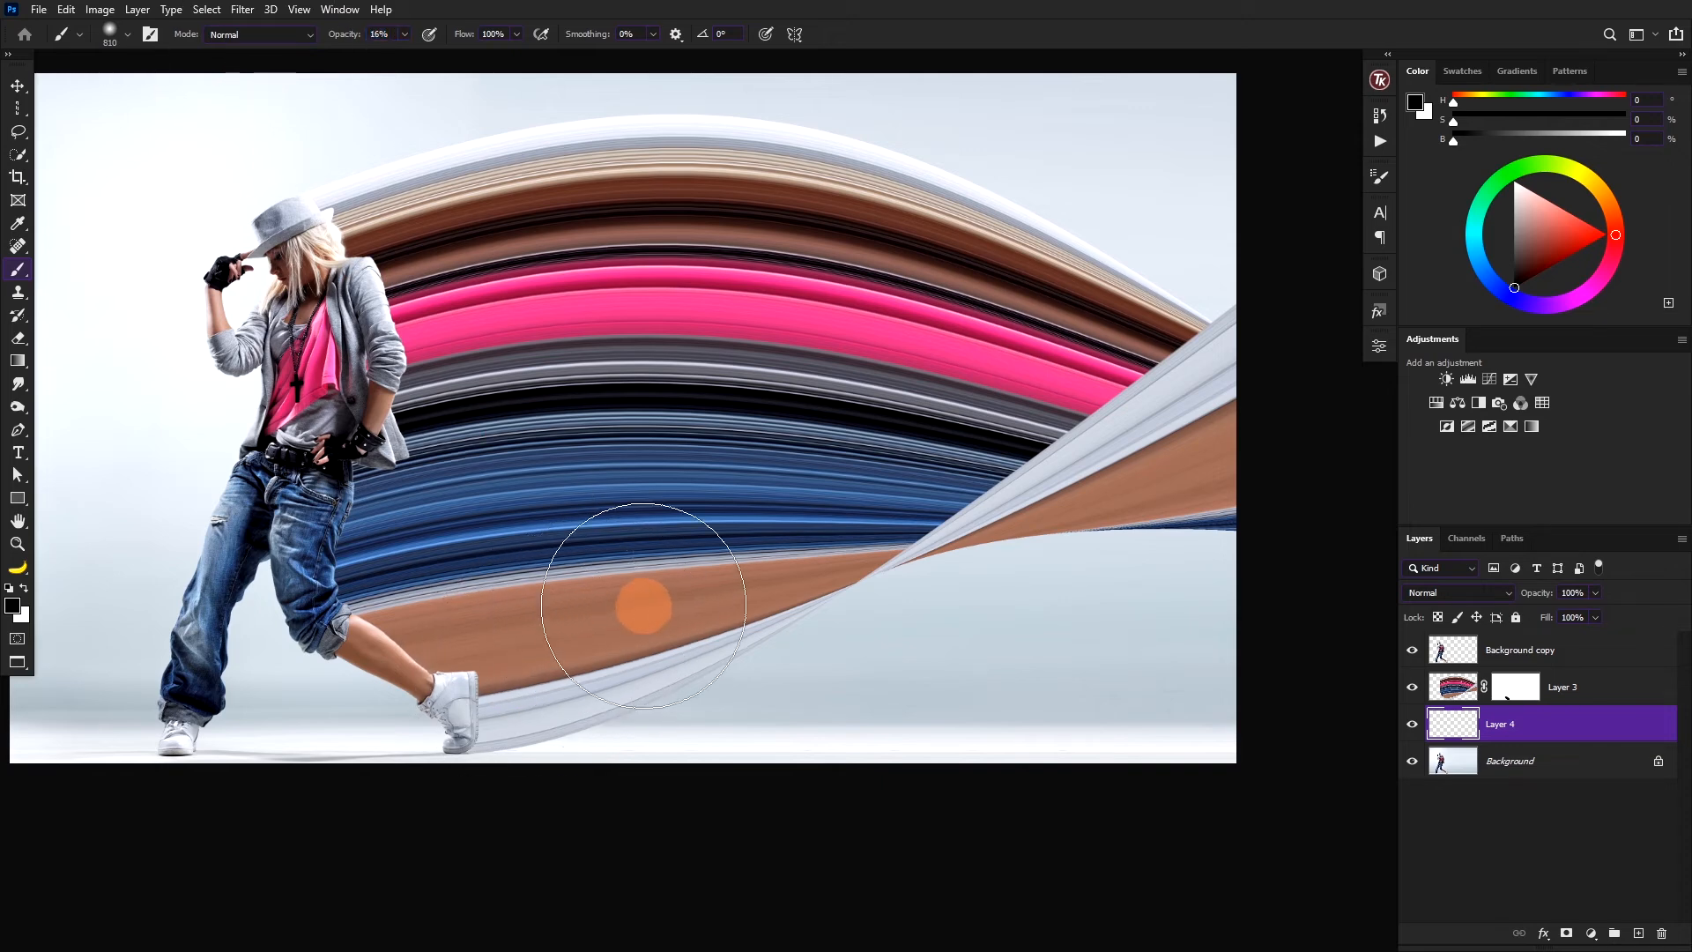
pyautogui.moveTo(1046, 540)
pyautogui.mouseDown()
pyautogui.moveTo(896, 521)
pyautogui.moveTo(1341, 571)
pyautogui.moveTo(1251, 514)
pyautogui.moveTo(745, 562)
pyautogui.moveTo(378, 521)
pyautogui.moveTo(527, 585)
pyautogui.moveTo(691, 480)
pyautogui.moveTo(752, 476)
pyautogui.mouseUp()
pyautogui.press('space')
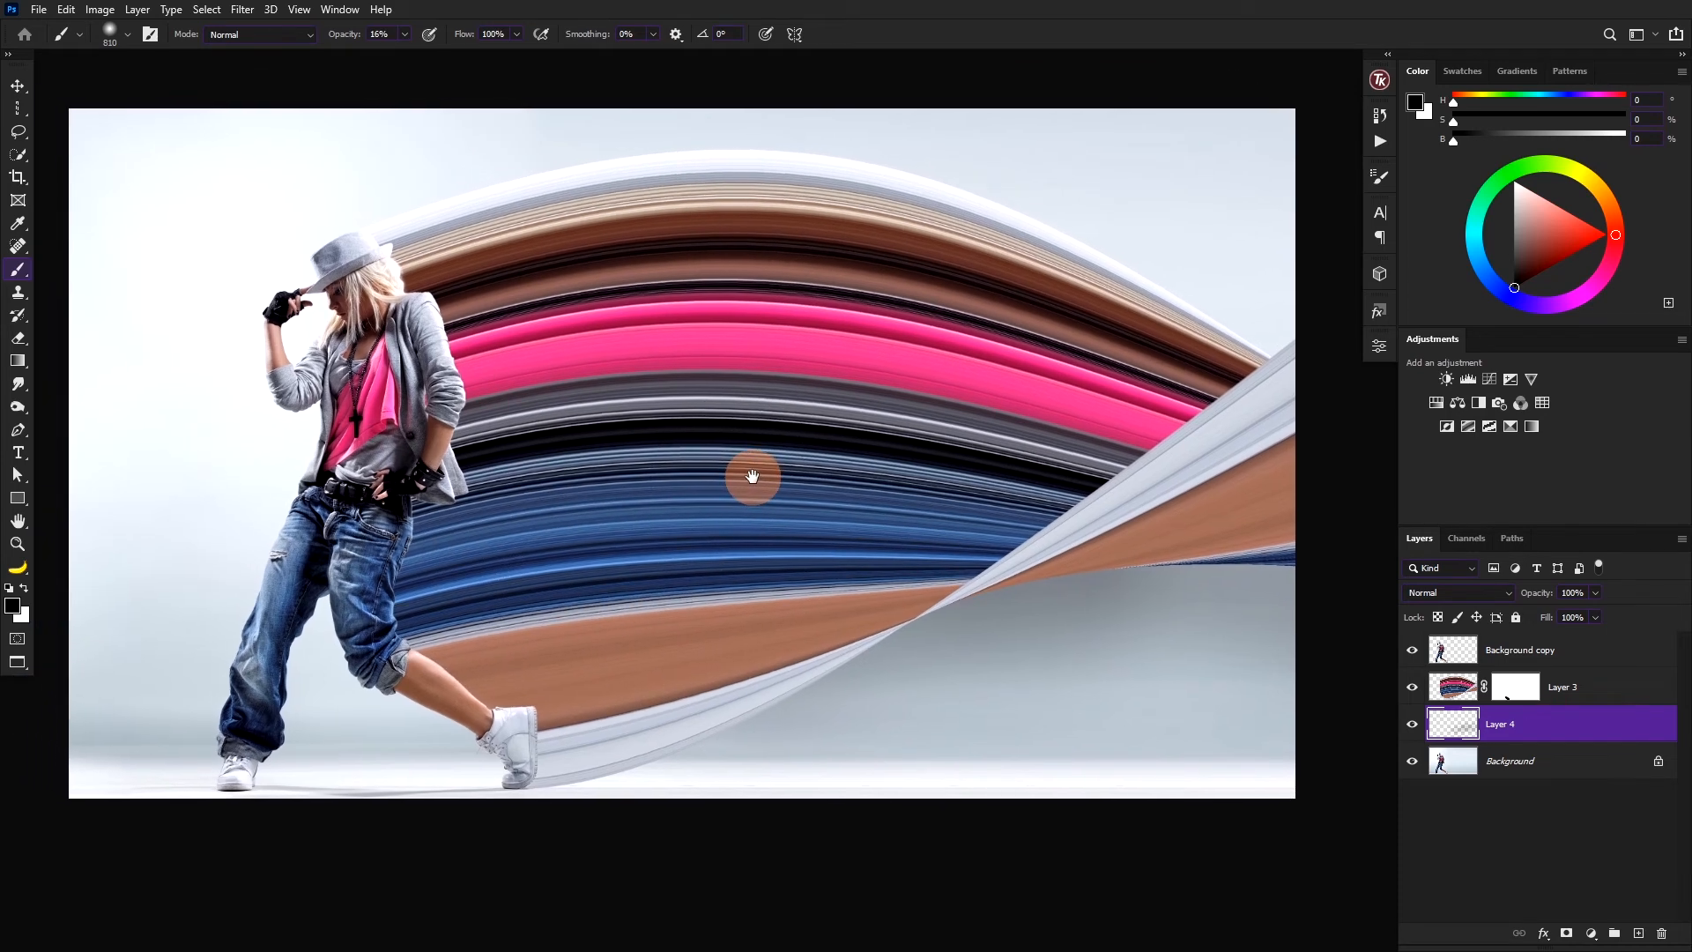
# Add a Hue/Saturation adjustment above Layer 3, set Lightness to -42, and clip it to Layer 3.
pyautogui.click(1551, 689)
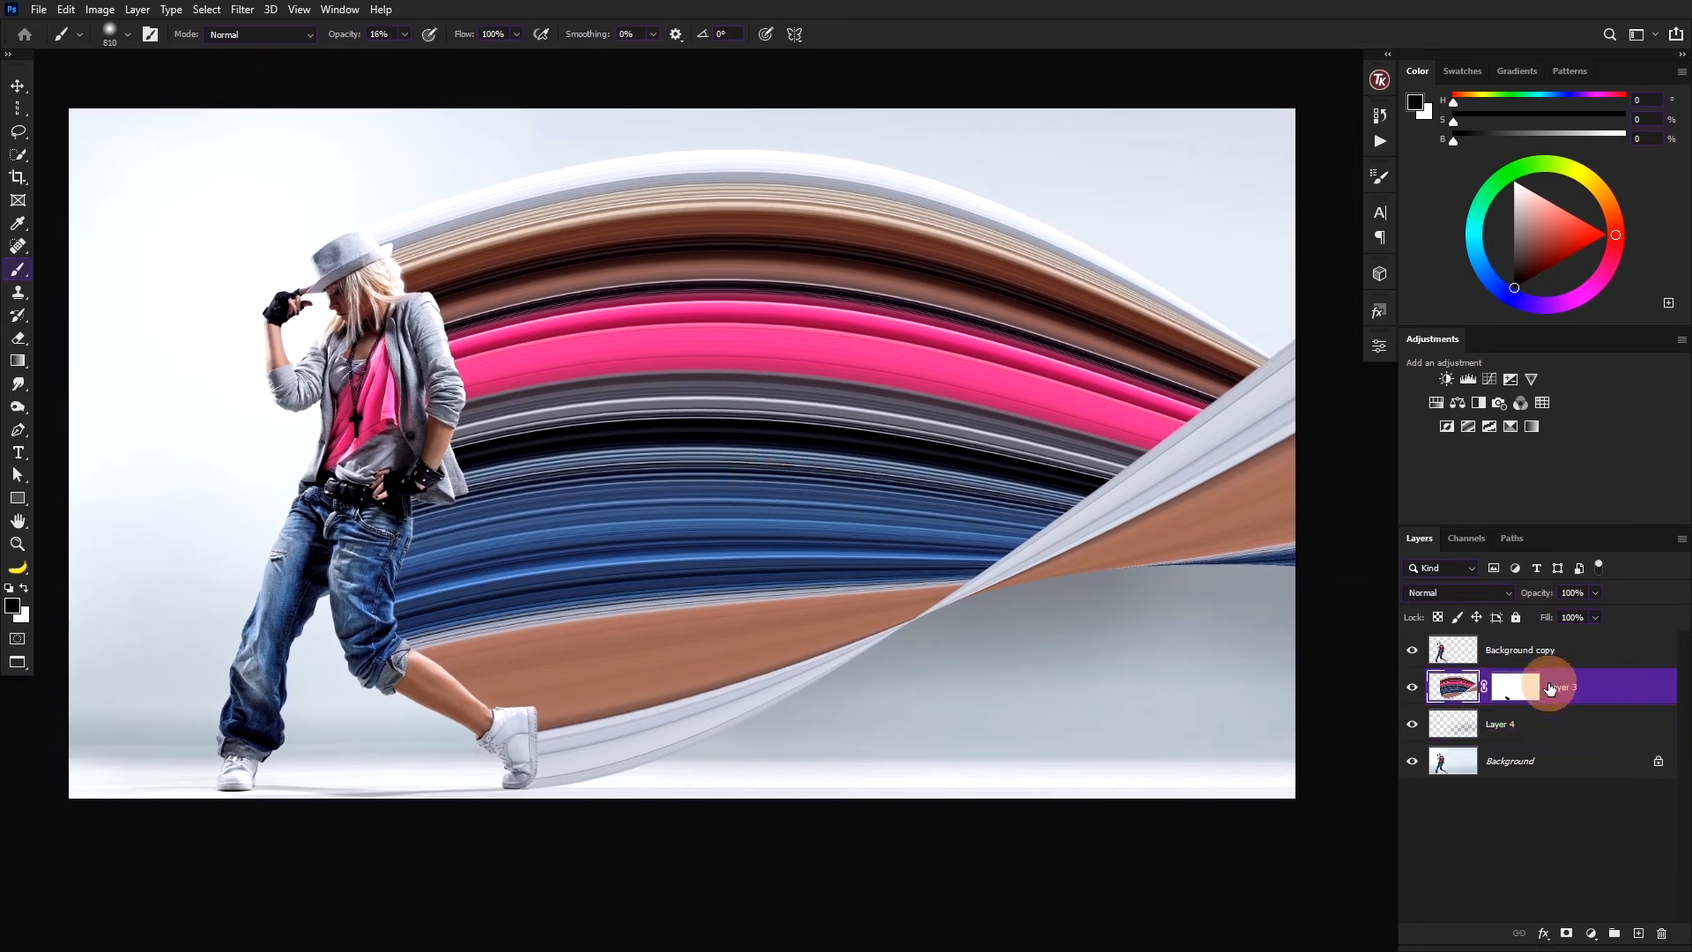
pyautogui.click(1443, 404)
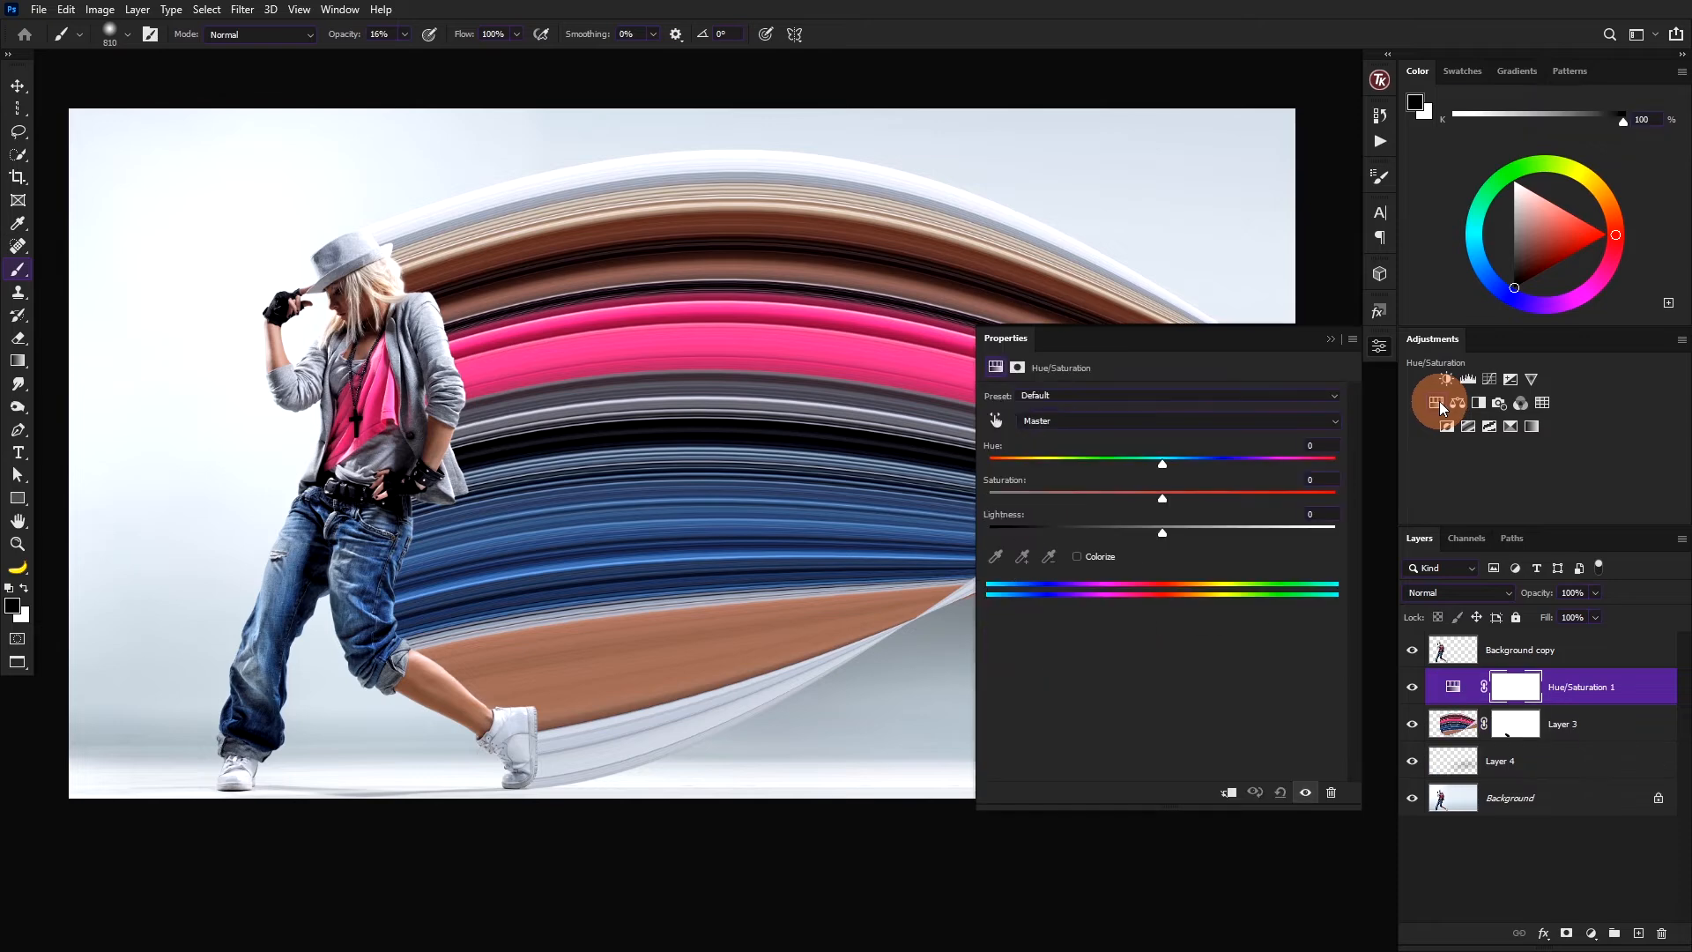
pyautogui.moveTo(1153, 538); pyautogui.dragTo(1093, 553)
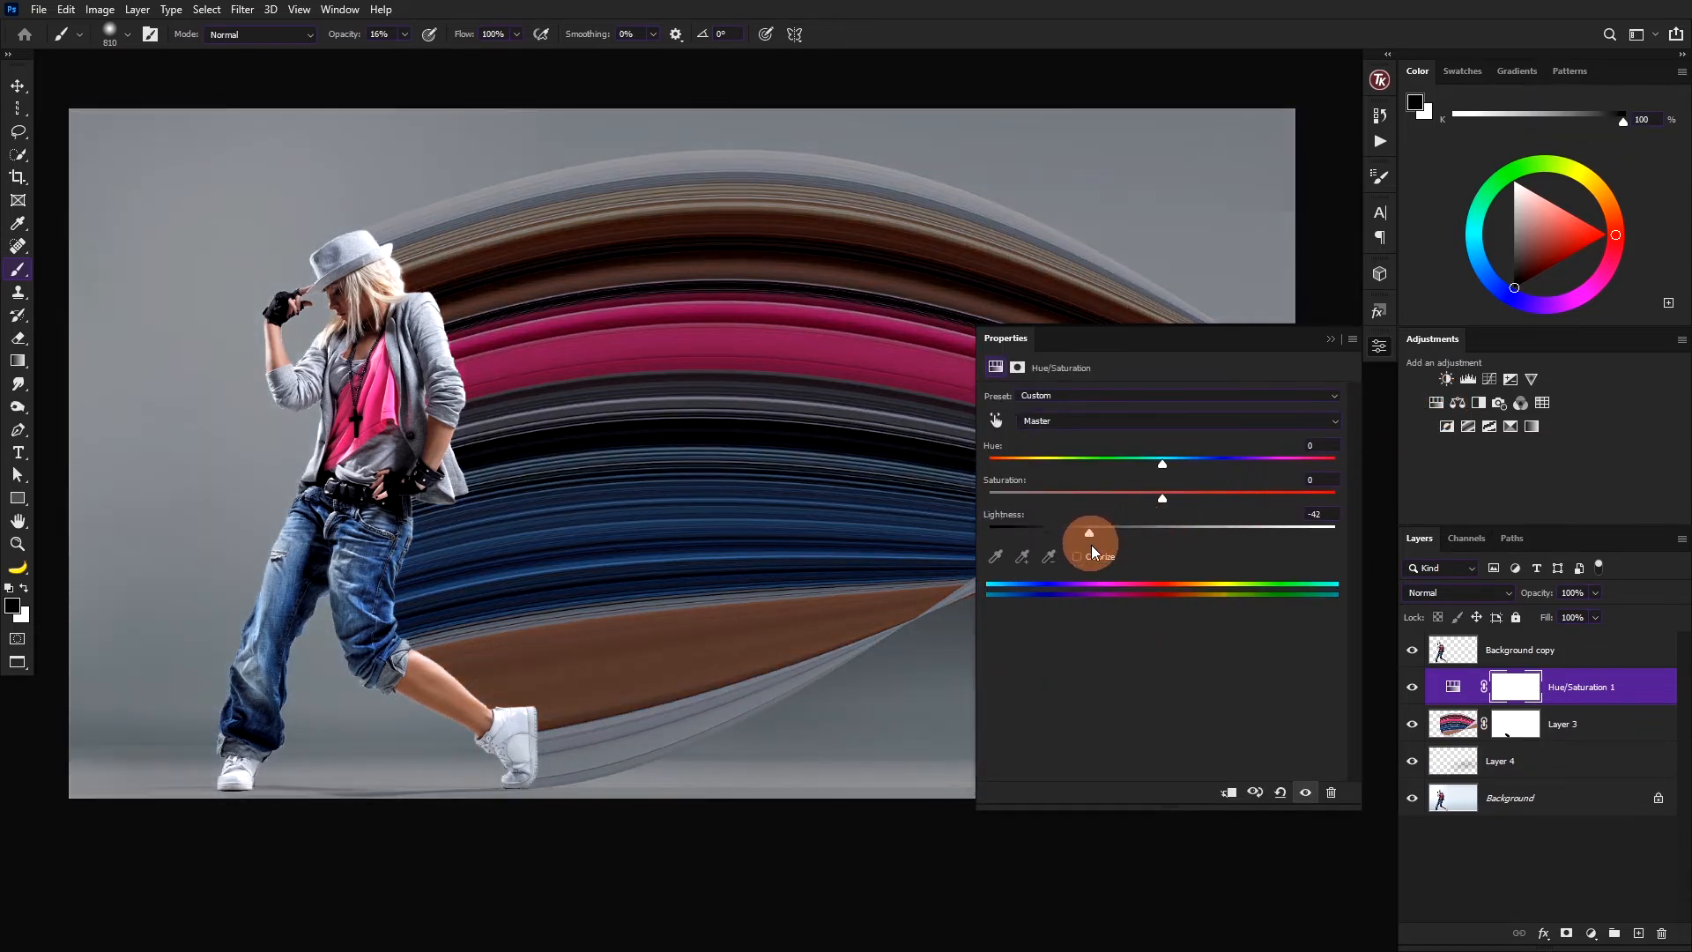
pyautogui.click(1230, 794)
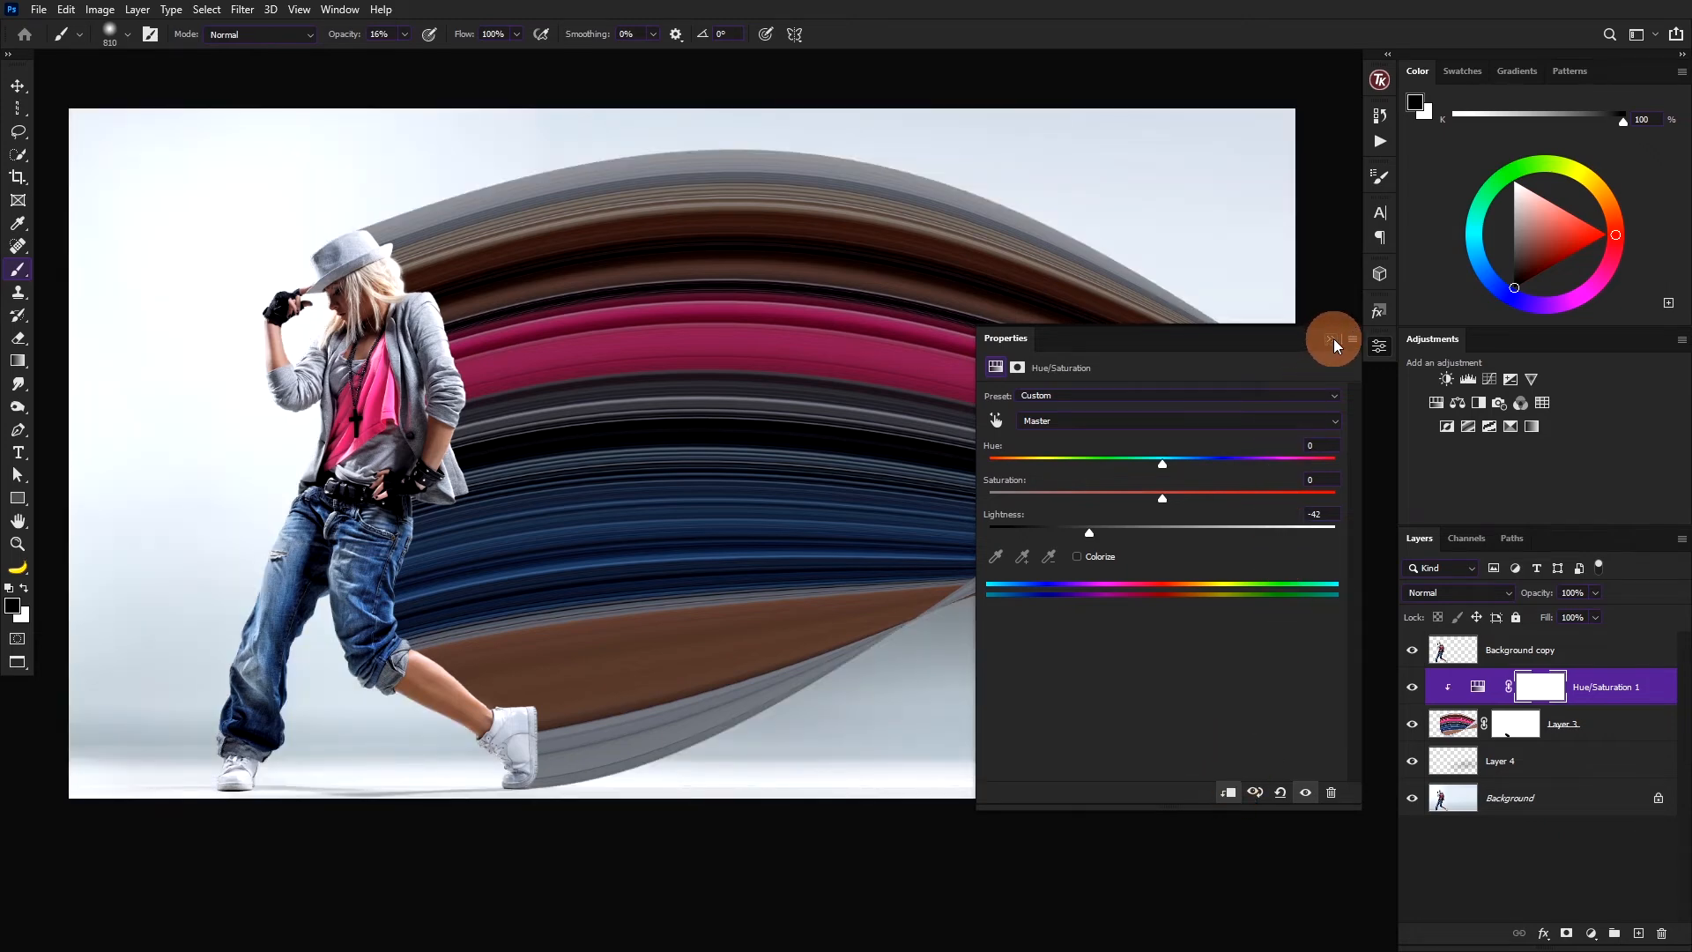
# Invert the Hue/Saturation adjustment's mask to black.
pyautogui.click(1529, 691)
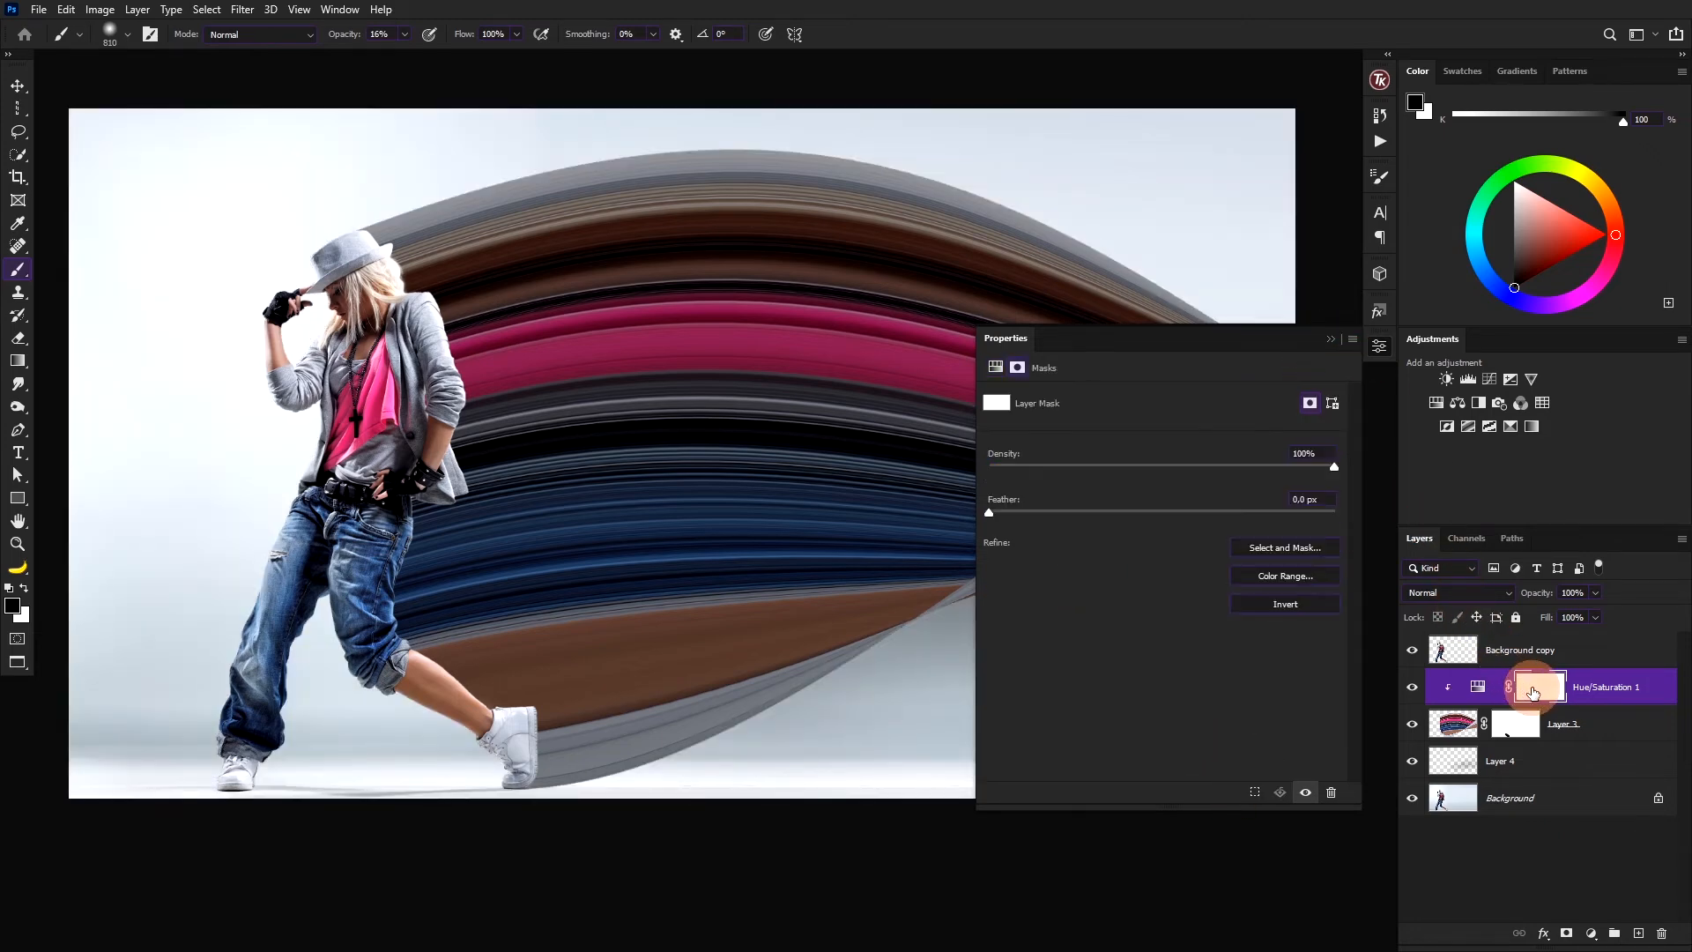
pyautogui.click(1340, 338)
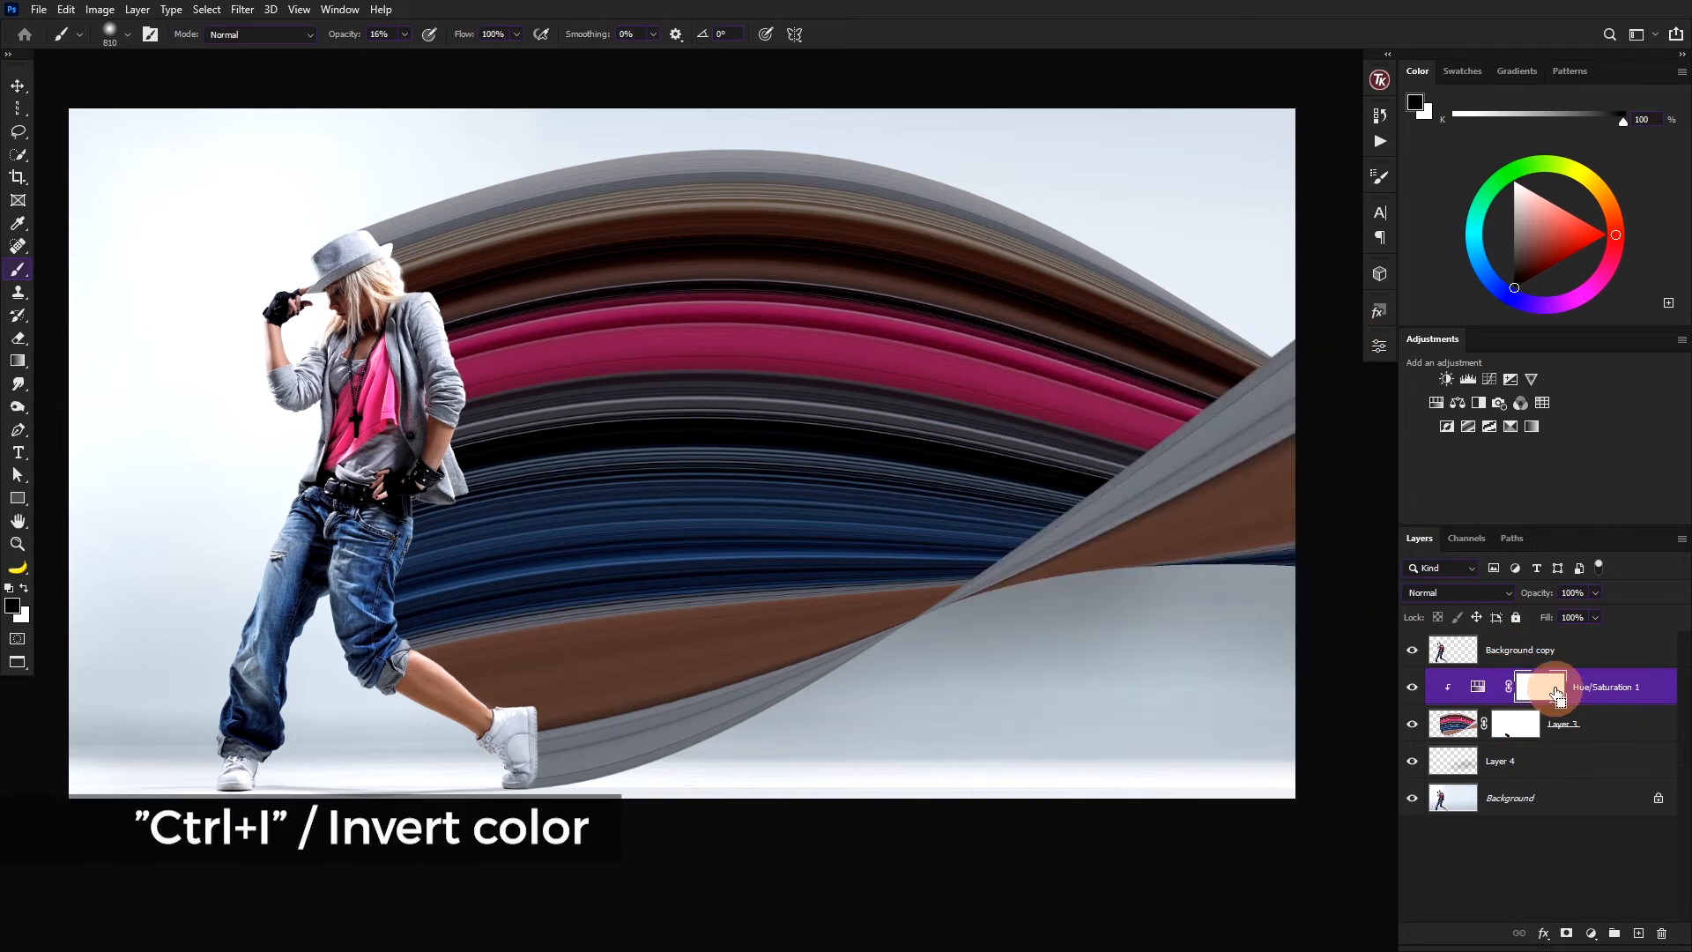
pyautogui.hotkey('ctrl', 'i')
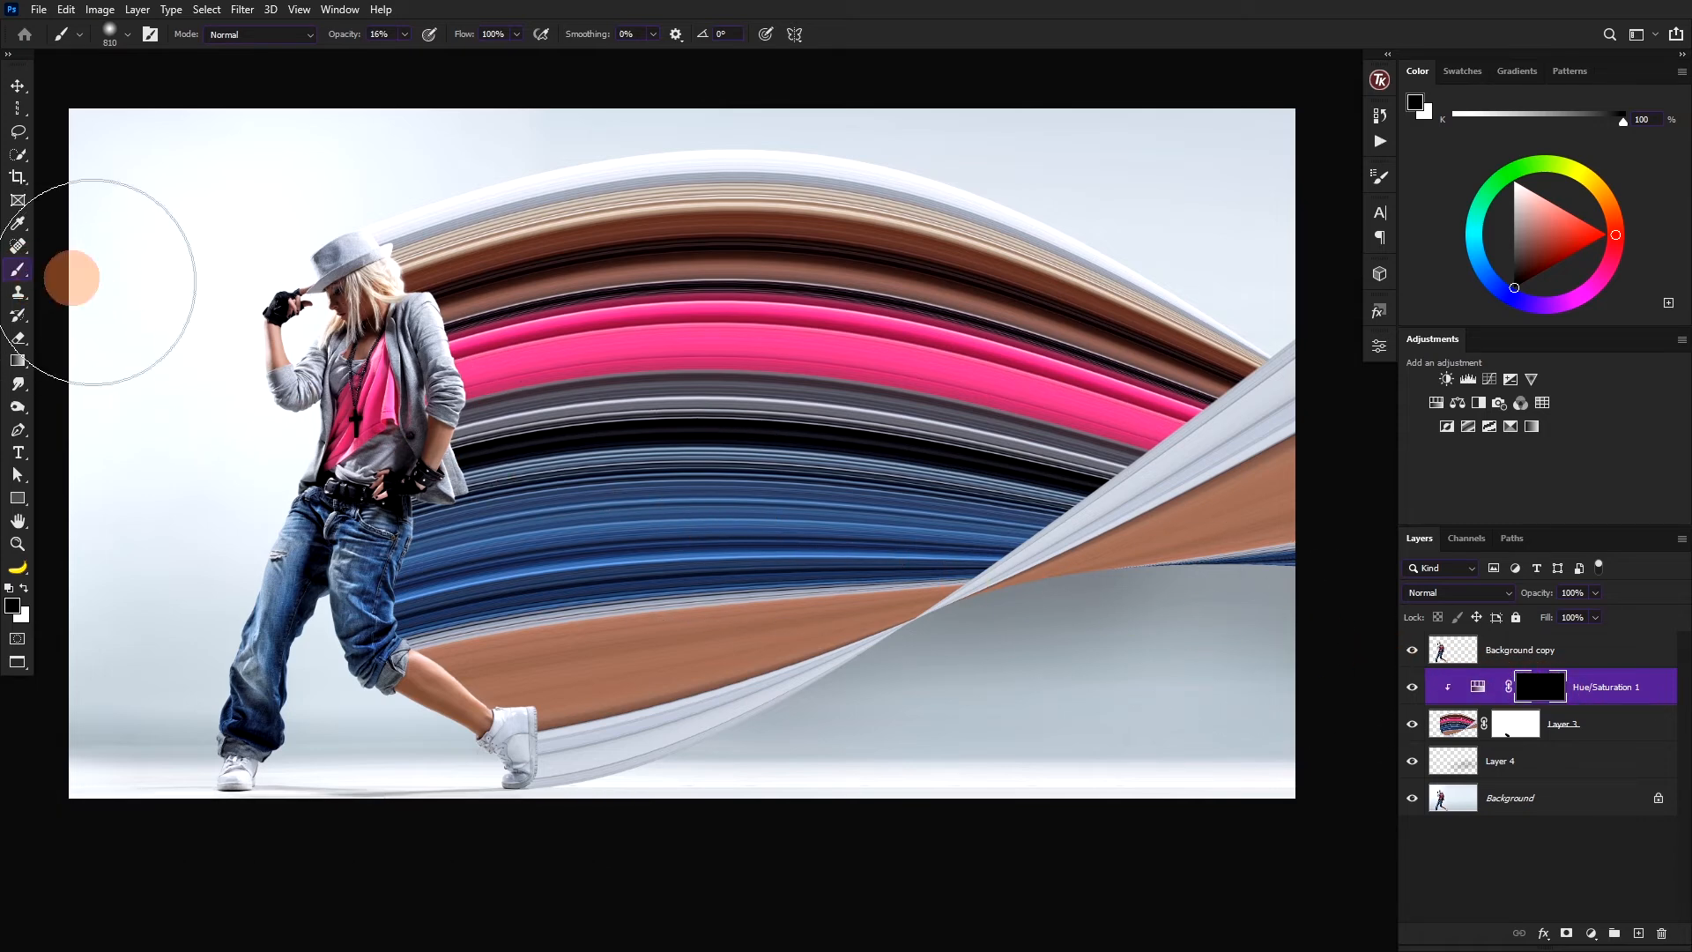
# Paint white at 63% opacity on the Hue/Saturation mask along the woman's silhouette, from hat to shoe, to shade the adjoining stripes.
pyautogui.moveTo(441, 331); pyautogui.dragTo(362, 352)
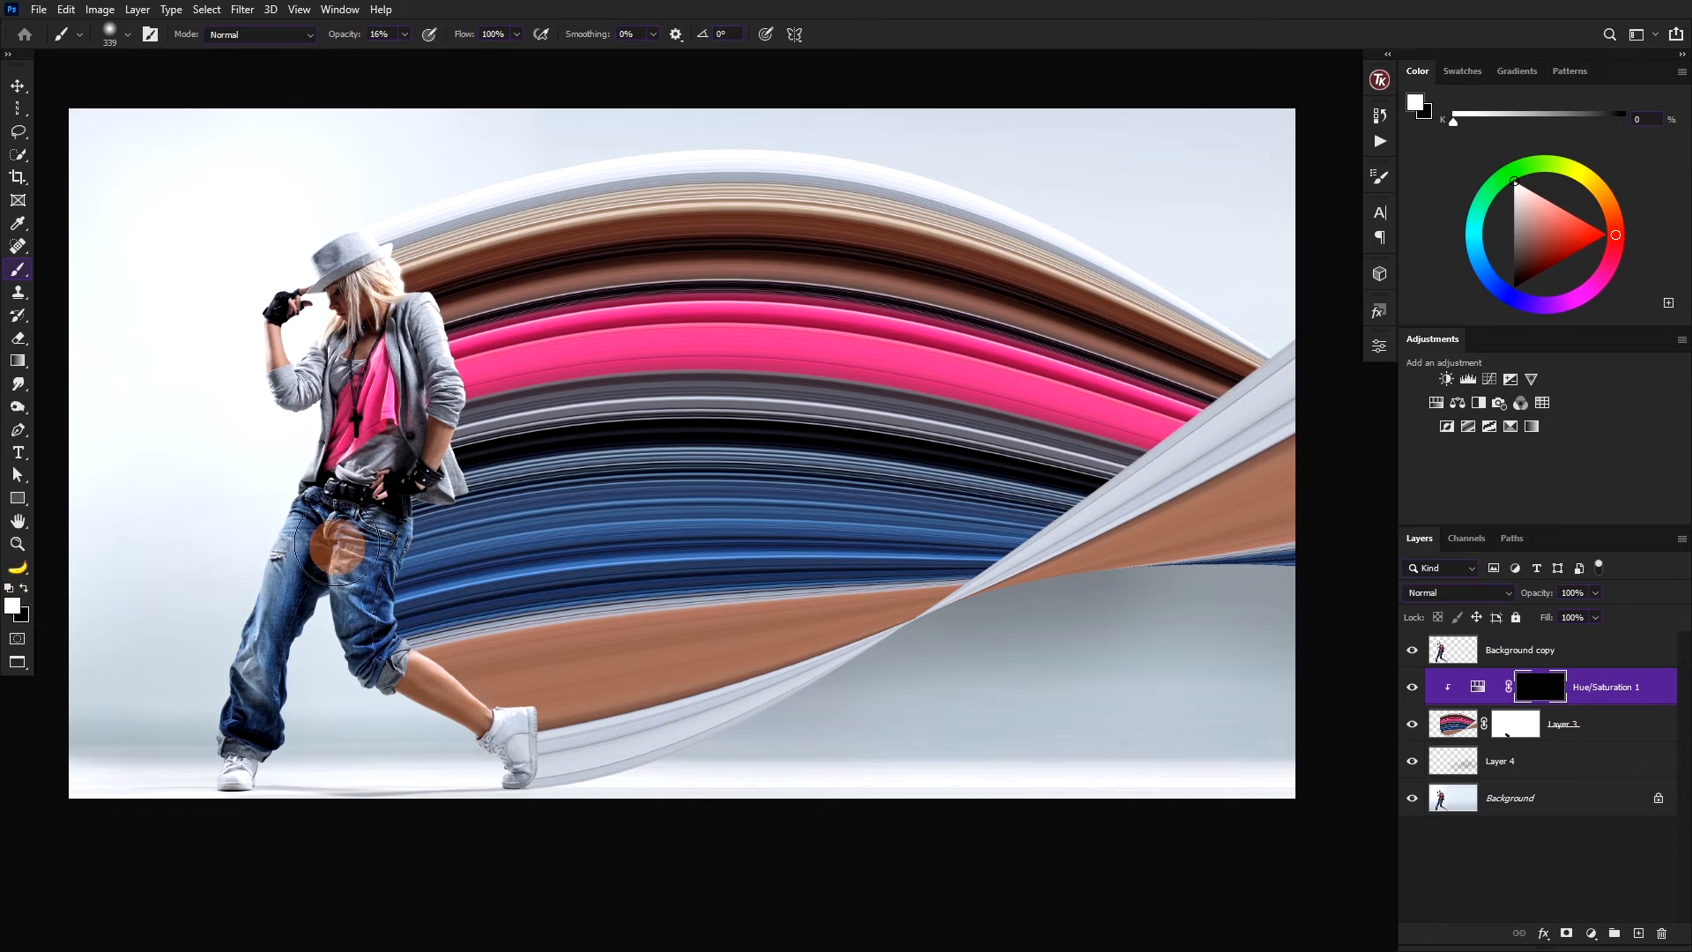
pyautogui.click(414, 258)
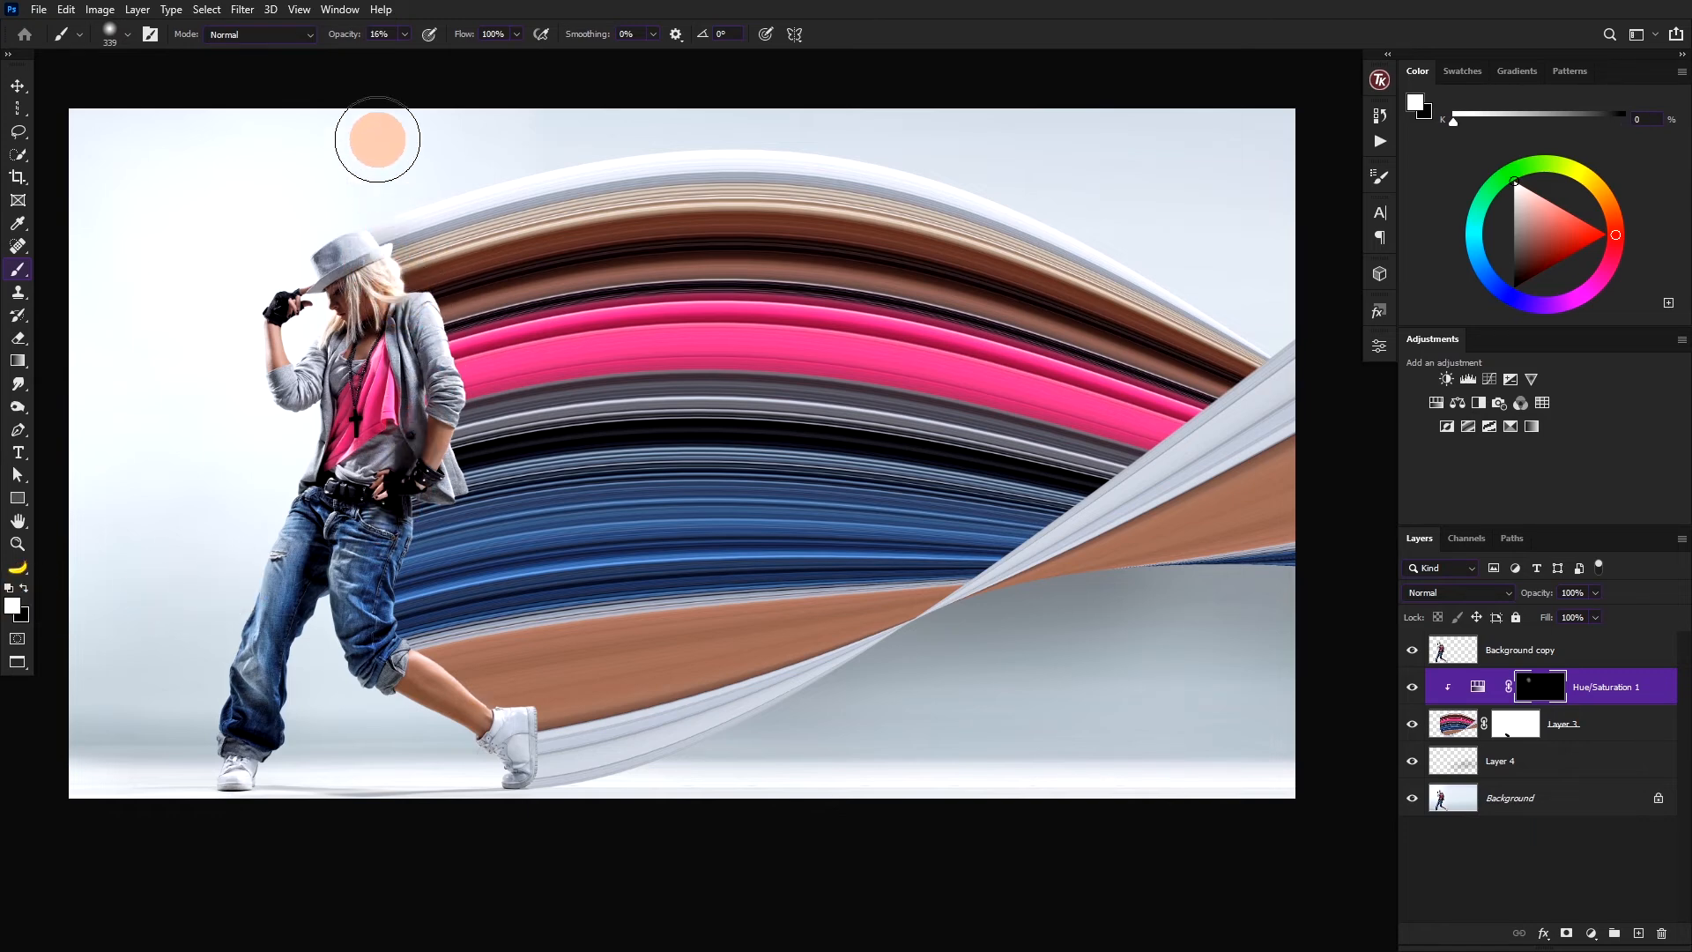
pyautogui.moveTo(388, 49); pyautogui.dragTo(389, 50)
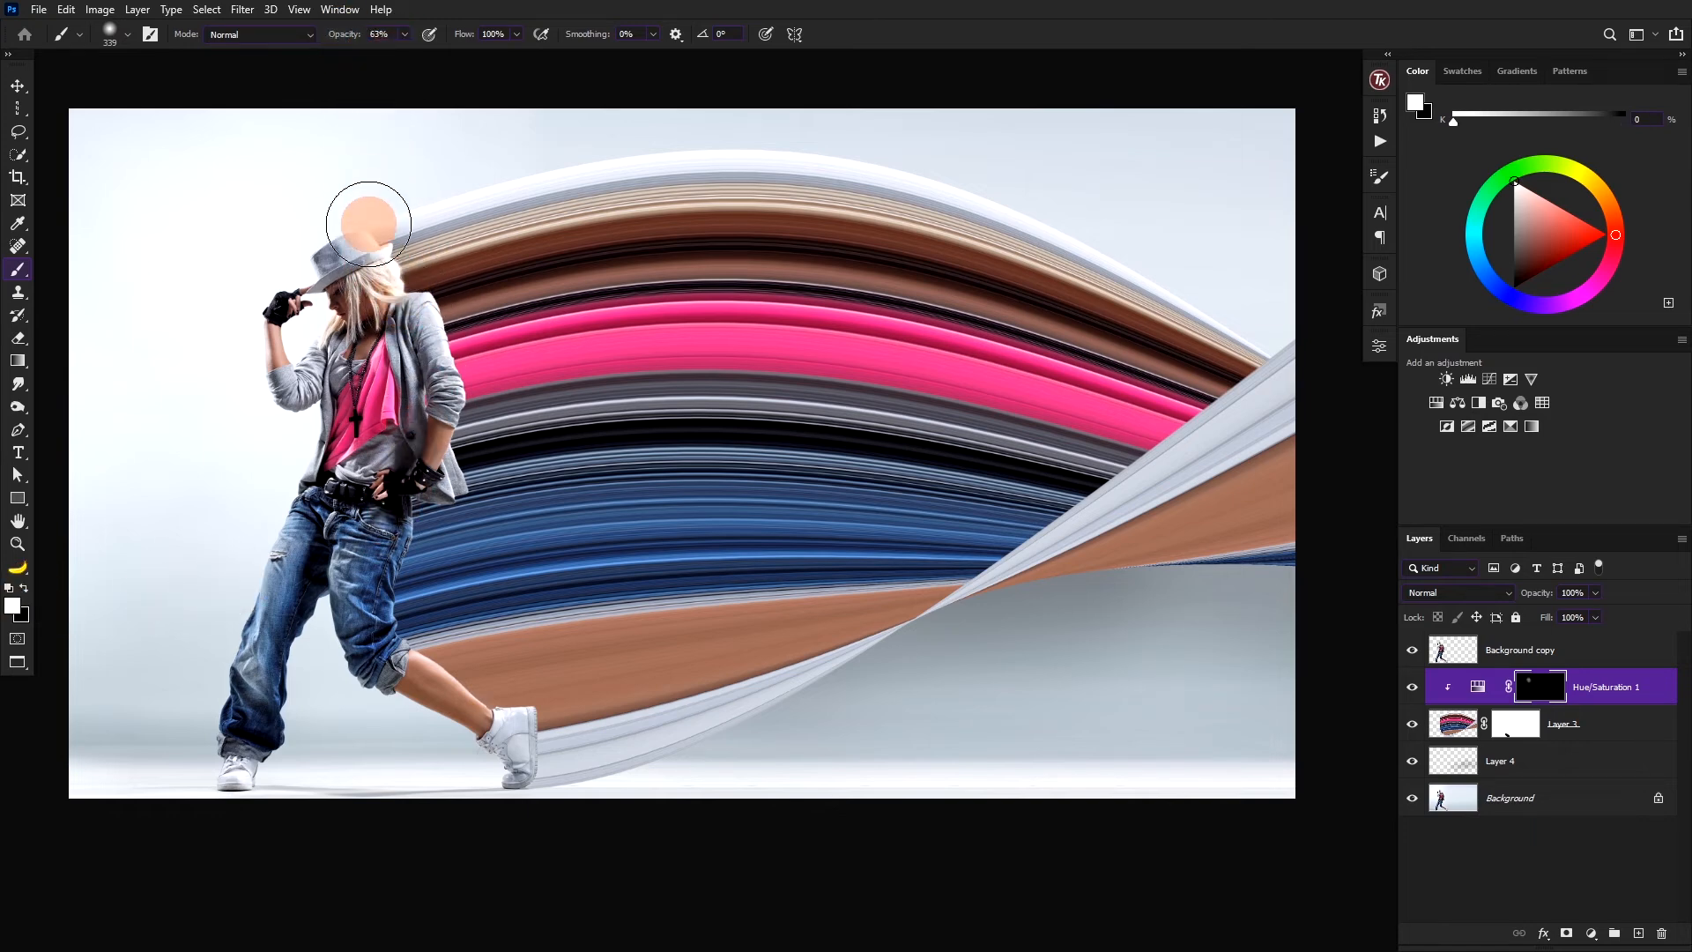
pyautogui.moveTo(367, 218)
pyautogui.mouseDown()
pyautogui.moveTo(397, 310)
pyautogui.moveTo(401, 282)
pyautogui.moveTo(362, 261)
pyautogui.moveTo(418, 328)
pyautogui.moveTo(382, 280)
pyautogui.moveTo(407, 542)
pyautogui.moveTo(390, 568)
pyautogui.moveTo(407, 520)
pyautogui.moveTo(381, 655)
pyautogui.moveTo(377, 633)
pyautogui.moveTo(457, 688)
pyautogui.moveTo(475, 730)
pyautogui.moveTo(443, 682)
pyautogui.moveTo(547, 792)
pyautogui.moveTo(535, 720)
pyautogui.moveTo(524, 761)
pyautogui.moveTo(534, 699)
pyautogui.moveTo(510, 777)
pyautogui.mouseUp()
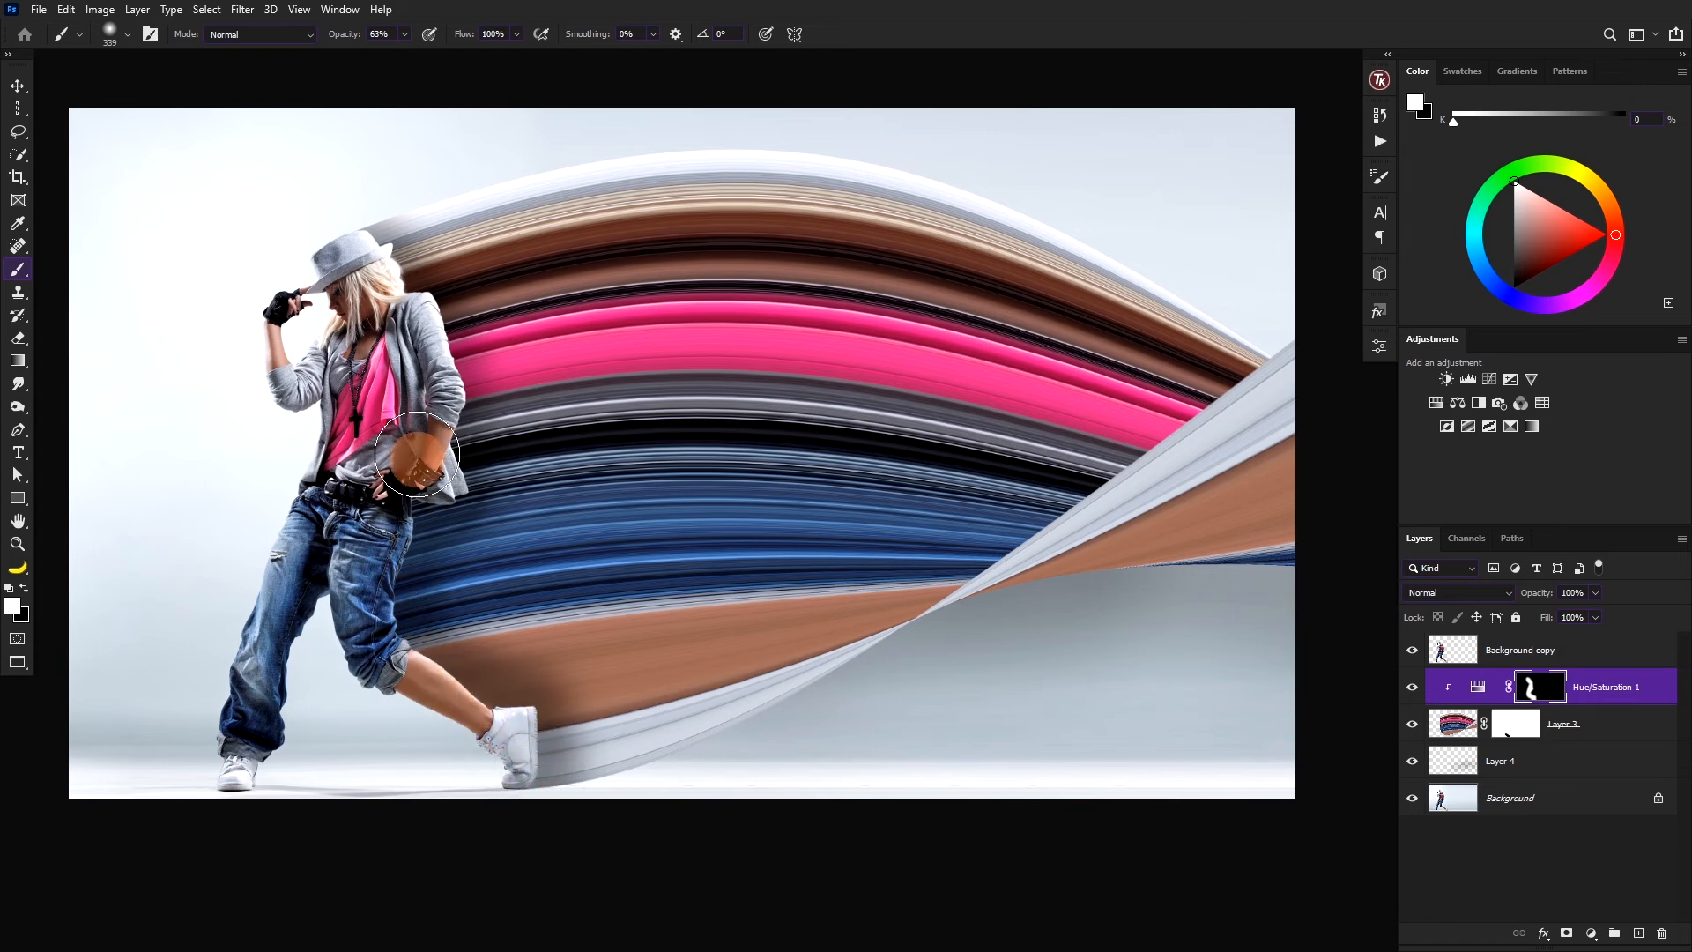
# Lower the Lightness of the clipped Hue/Saturation adjustment to about -70.
pyautogui.press('x')
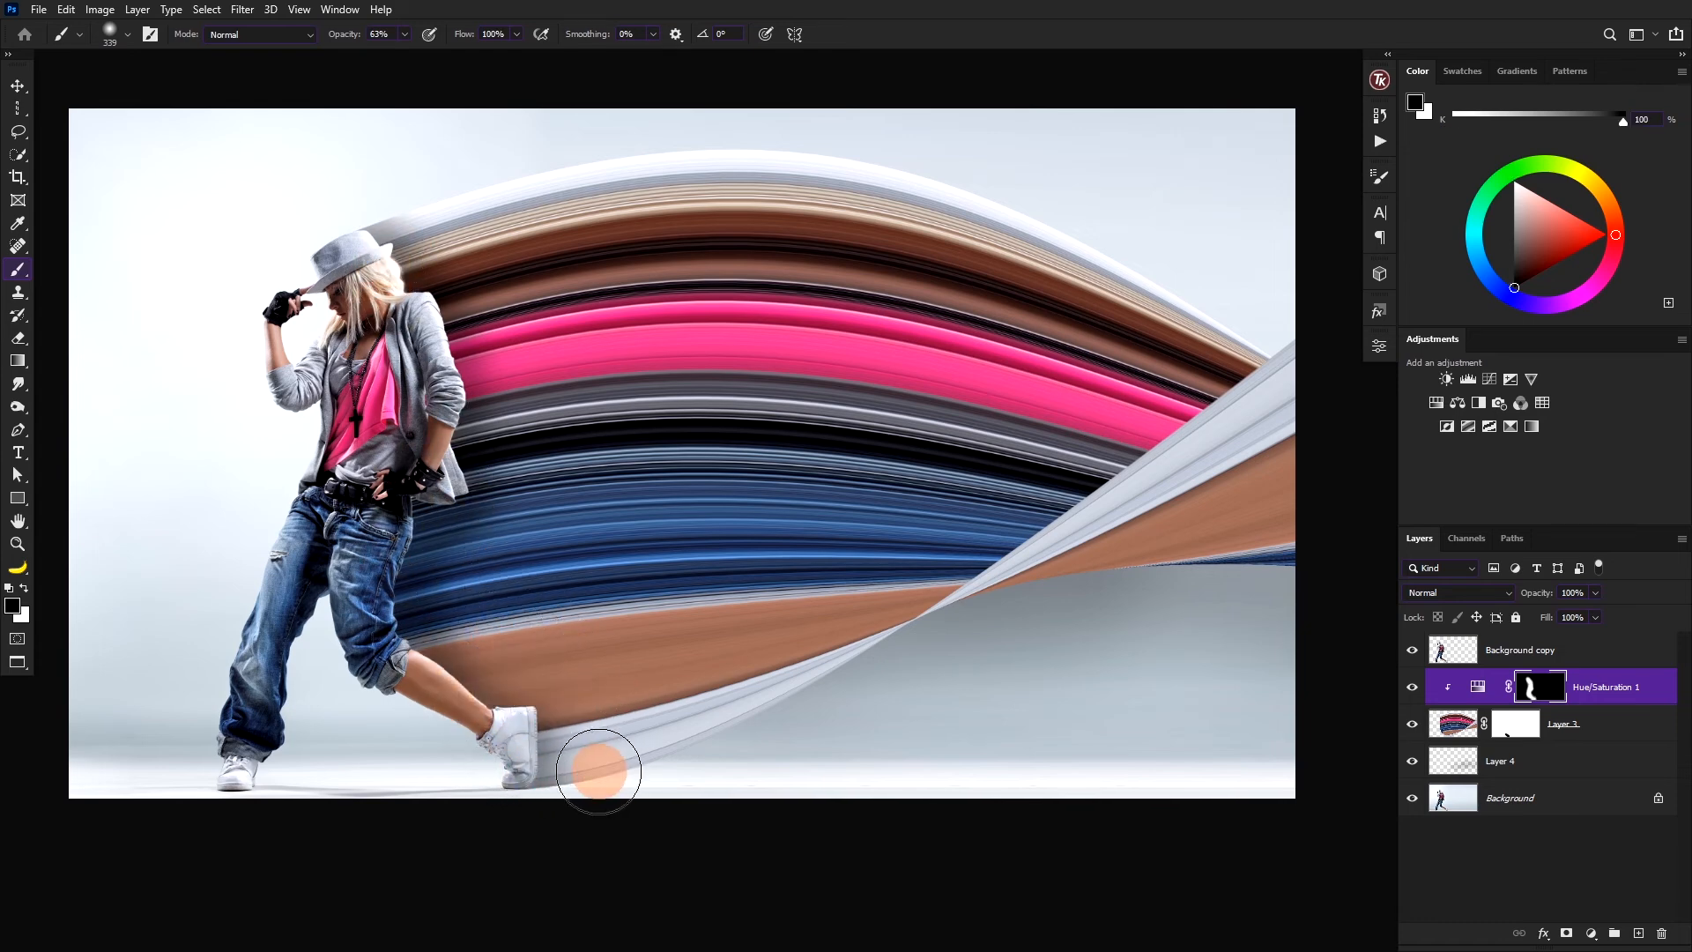
pyautogui.click(1467, 689)
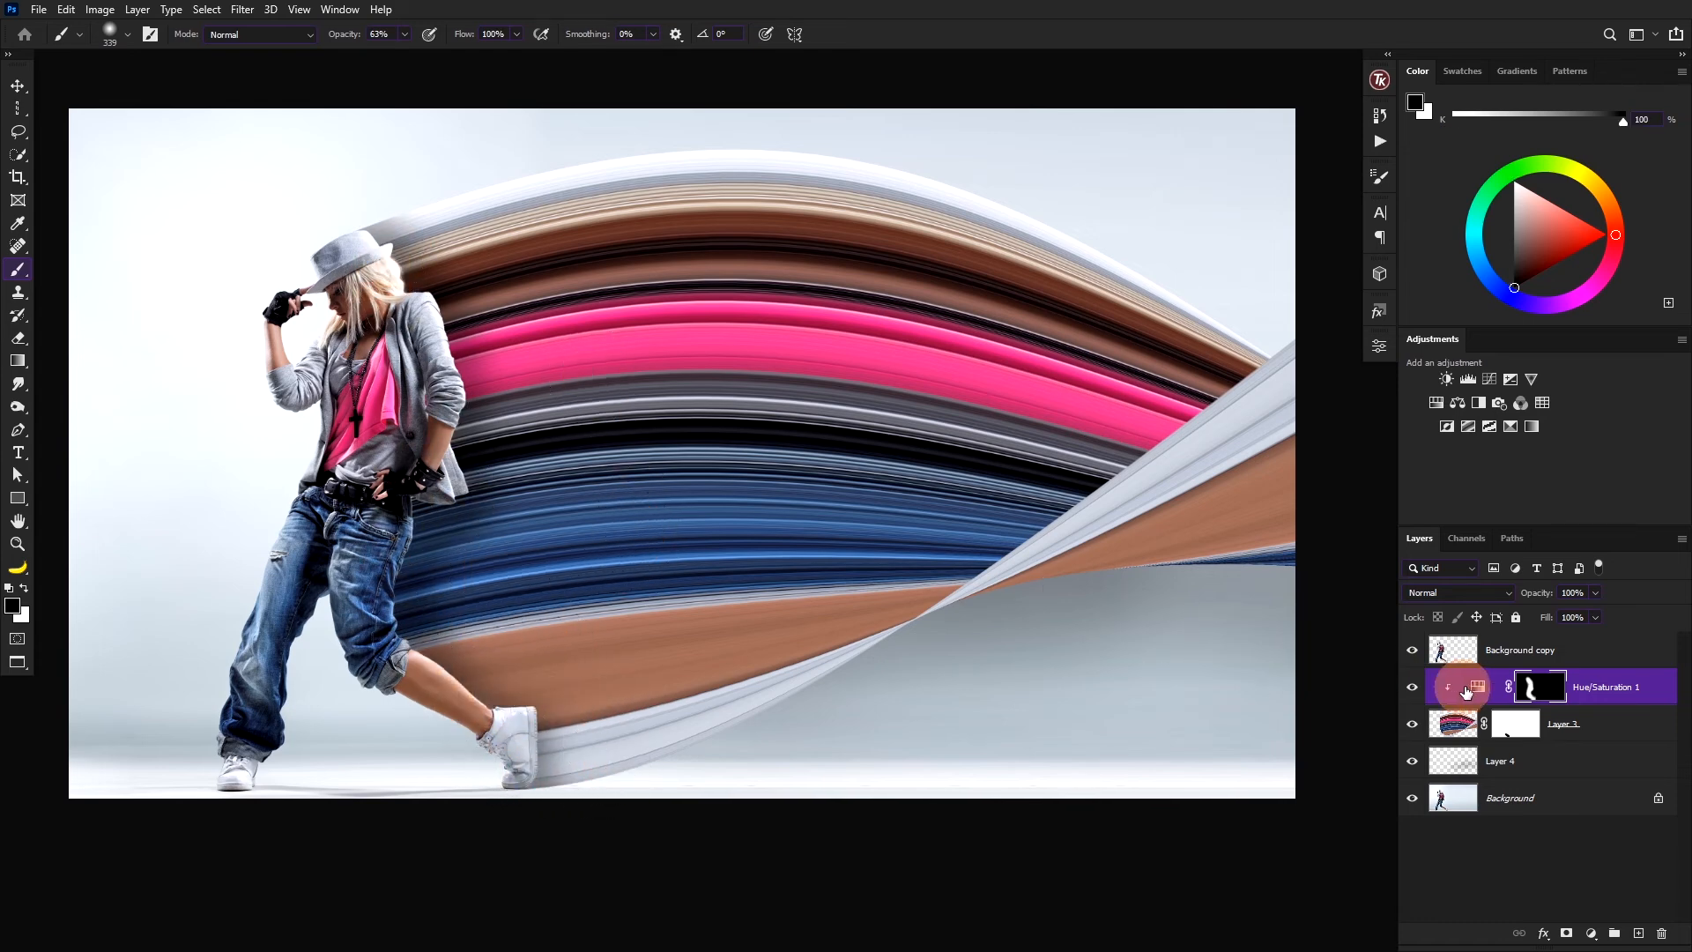
pyautogui.moveTo(1162, 527); pyautogui.dragTo(1061, 533)
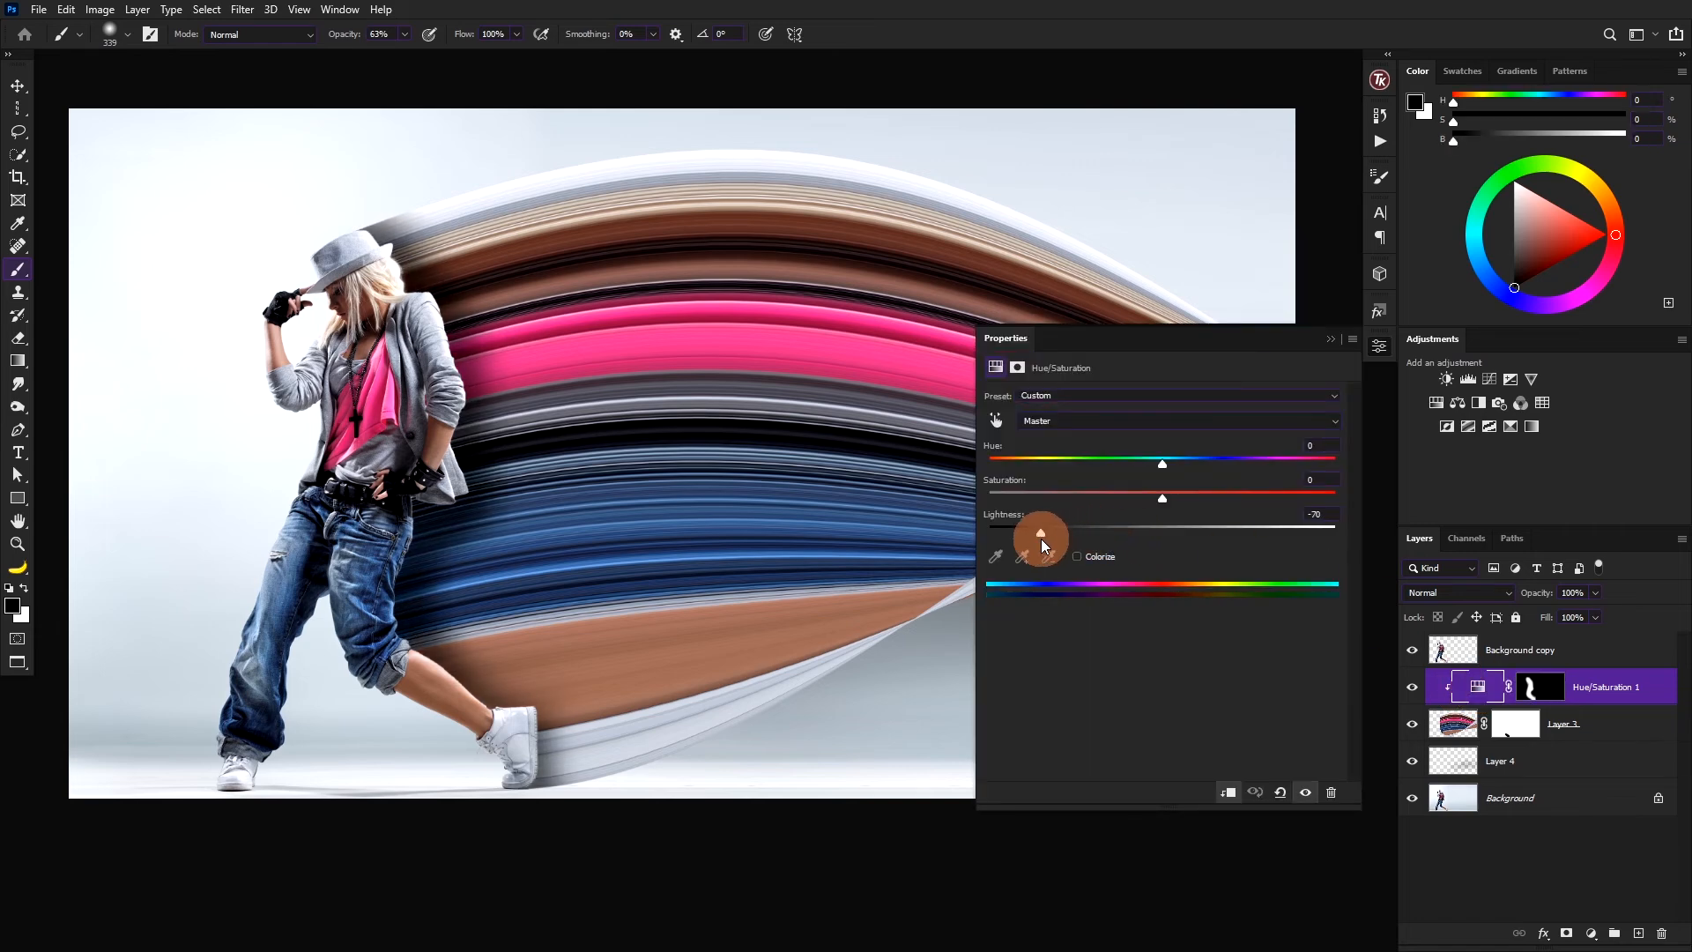
pyautogui.click(1331, 339)
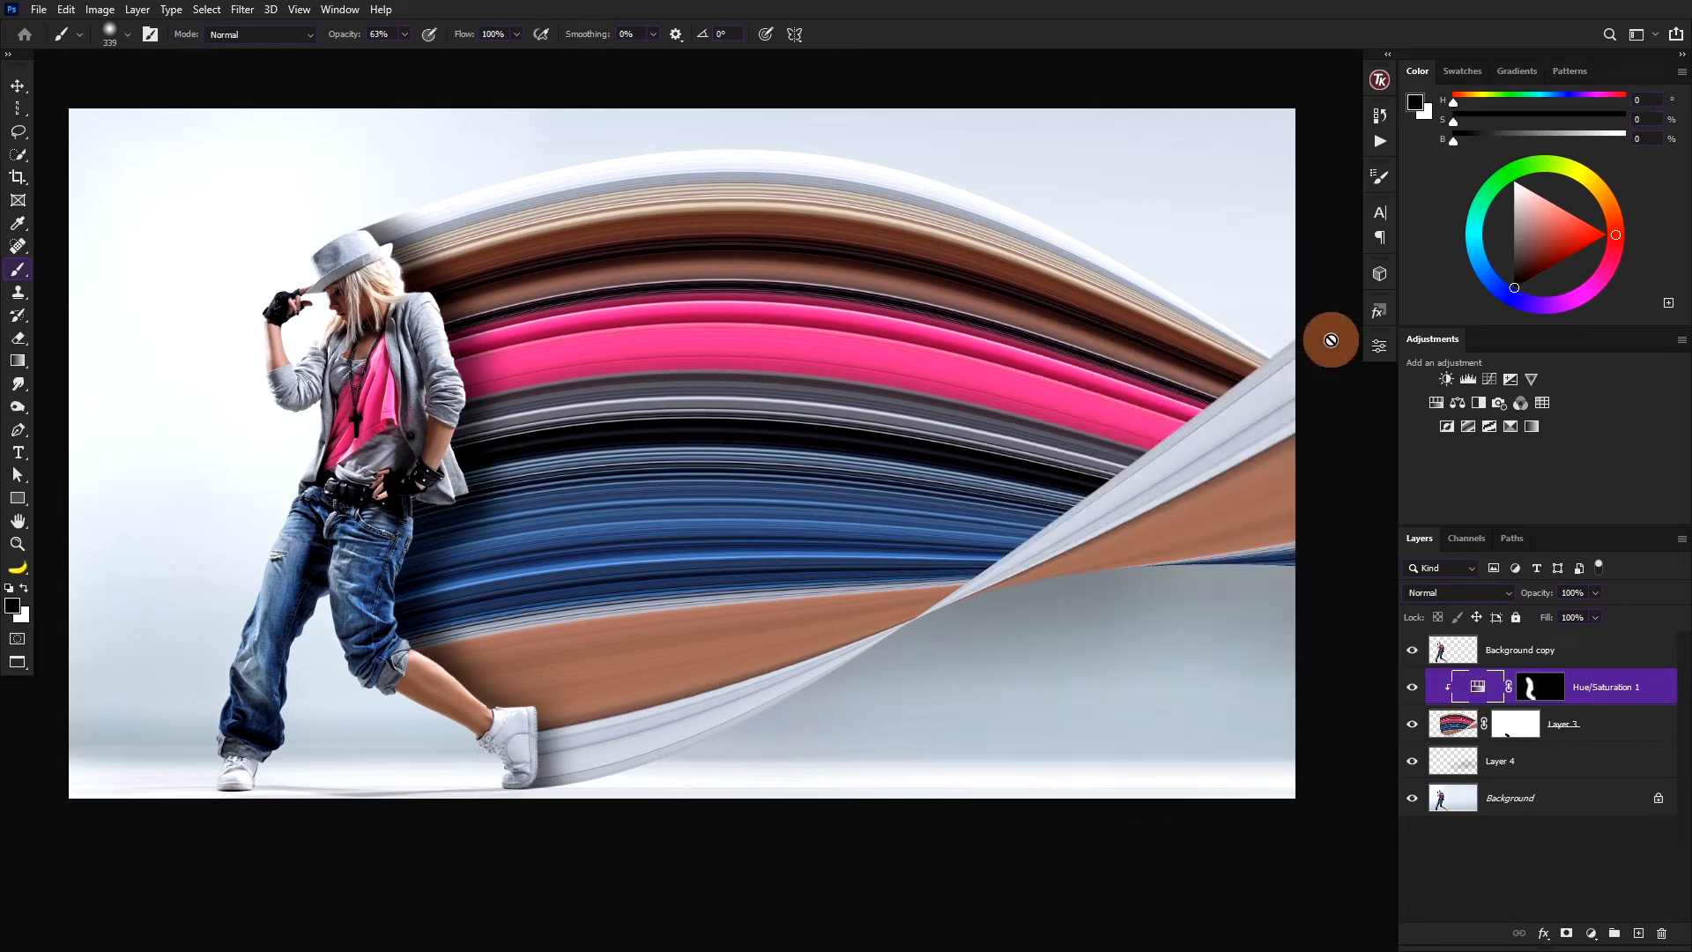
# Paint white on the Hue/Saturation mask with a 756 px brush to shade the stripes near the twist, then soften the shadow's inner edge with black.
pyautogui.moveTo(1170, 390); pyautogui.dragTo(1125, 377)
pyautogui.click(1541, 686)
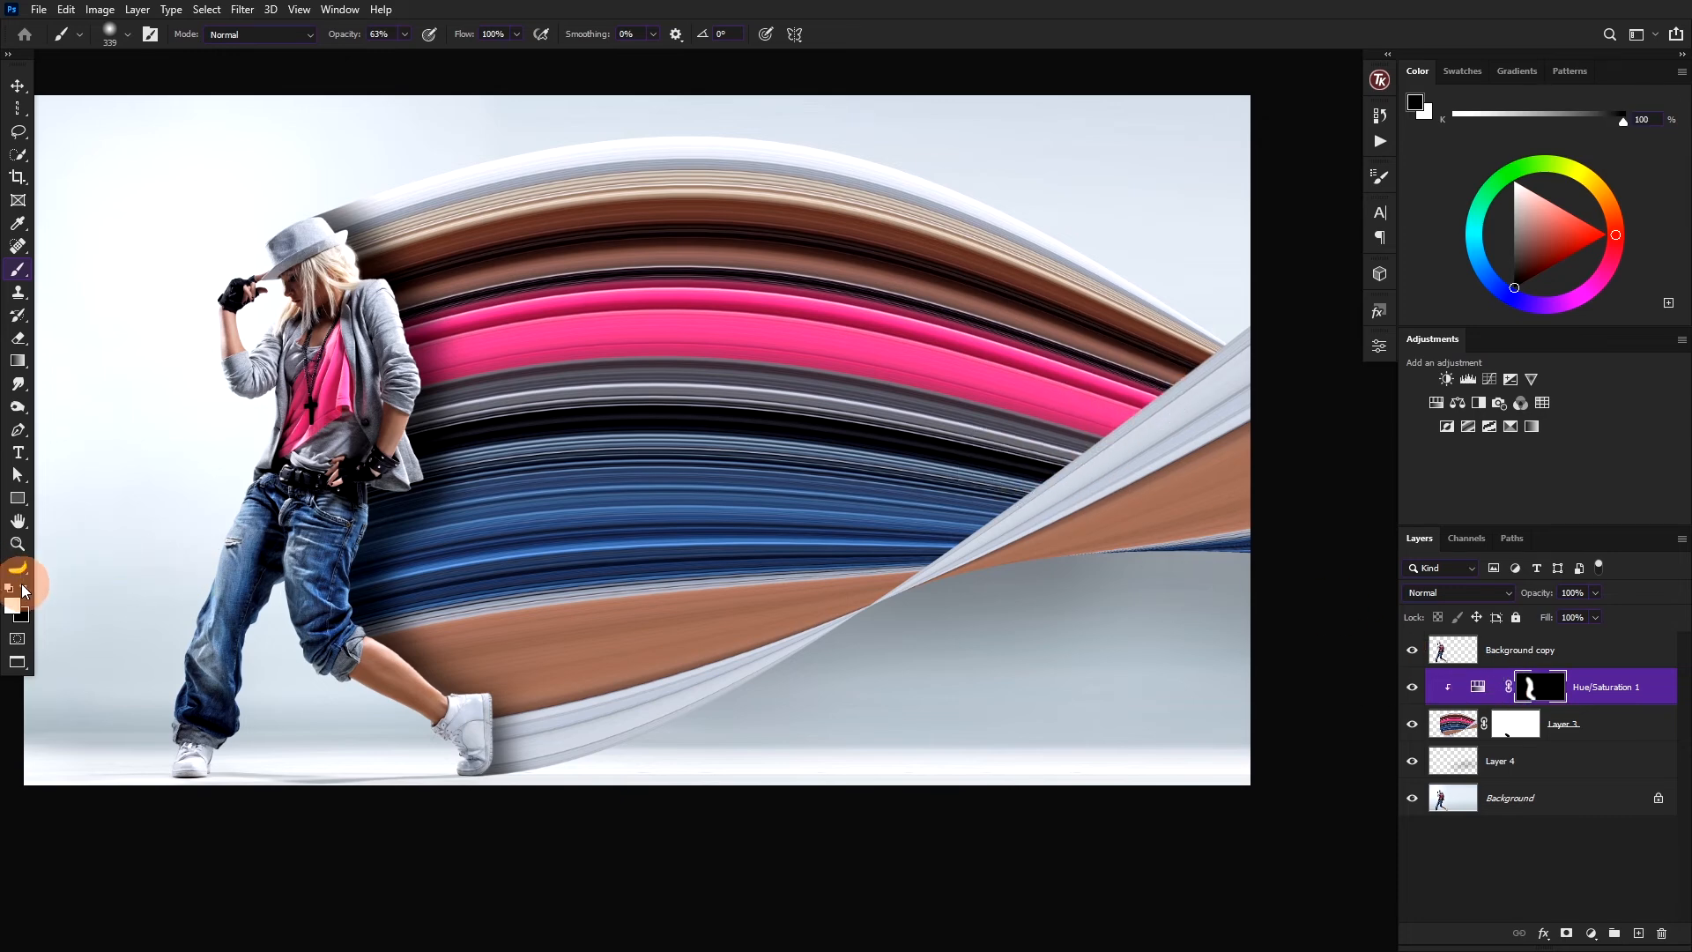
pyautogui.click(24, 588)
pyautogui.moveTo(969, 494)
pyautogui.mouseDown()
pyautogui.moveTo(1120, 419)
pyautogui.moveTo(1207, 358)
pyautogui.moveTo(1047, 386)
pyautogui.moveTo(1110, 379)
pyautogui.moveTo(865, 356)
pyautogui.moveTo(1093, 325)
pyautogui.moveTo(1013, 416)
pyautogui.moveTo(995, 517)
pyautogui.moveTo(928, 655)
pyautogui.moveTo(1018, 628)
pyautogui.moveTo(918, 663)
pyautogui.moveTo(1012, 577)
pyautogui.moveTo(1065, 423)
pyautogui.mouseUp()
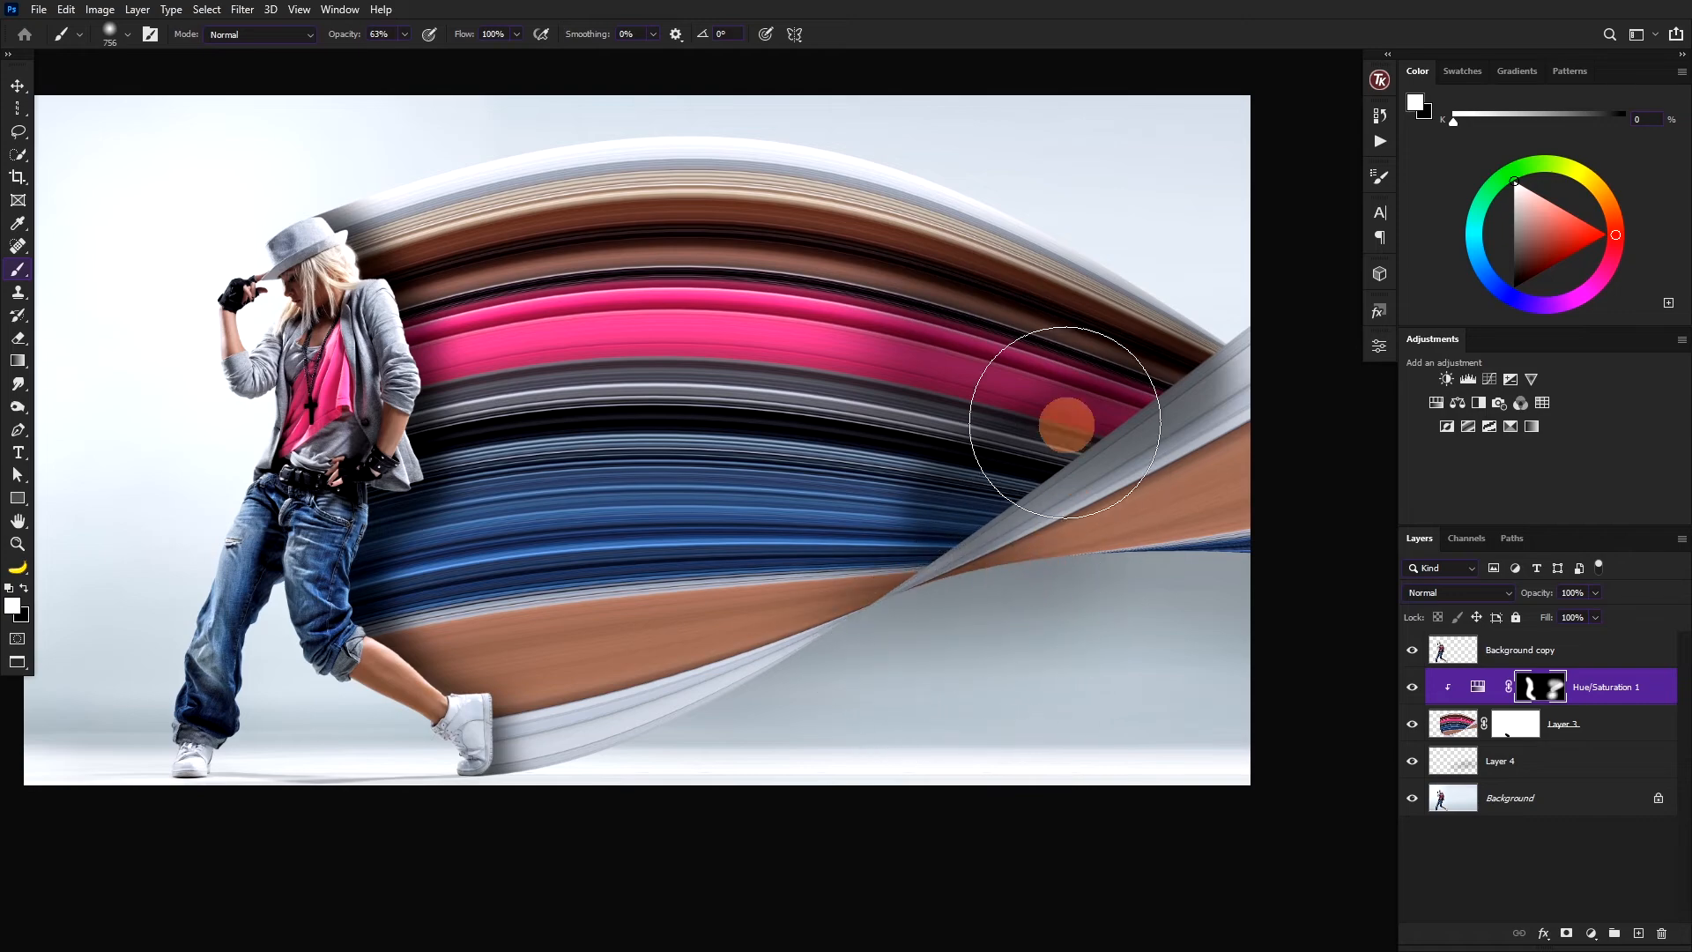
pyautogui.press('x')
pyautogui.moveTo(791, 255)
pyautogui.mouseDown()
pyautogui.moveTo(1049, 370)
pyautogui.moveTo(821, 550)
pyautogui.mouseUp()
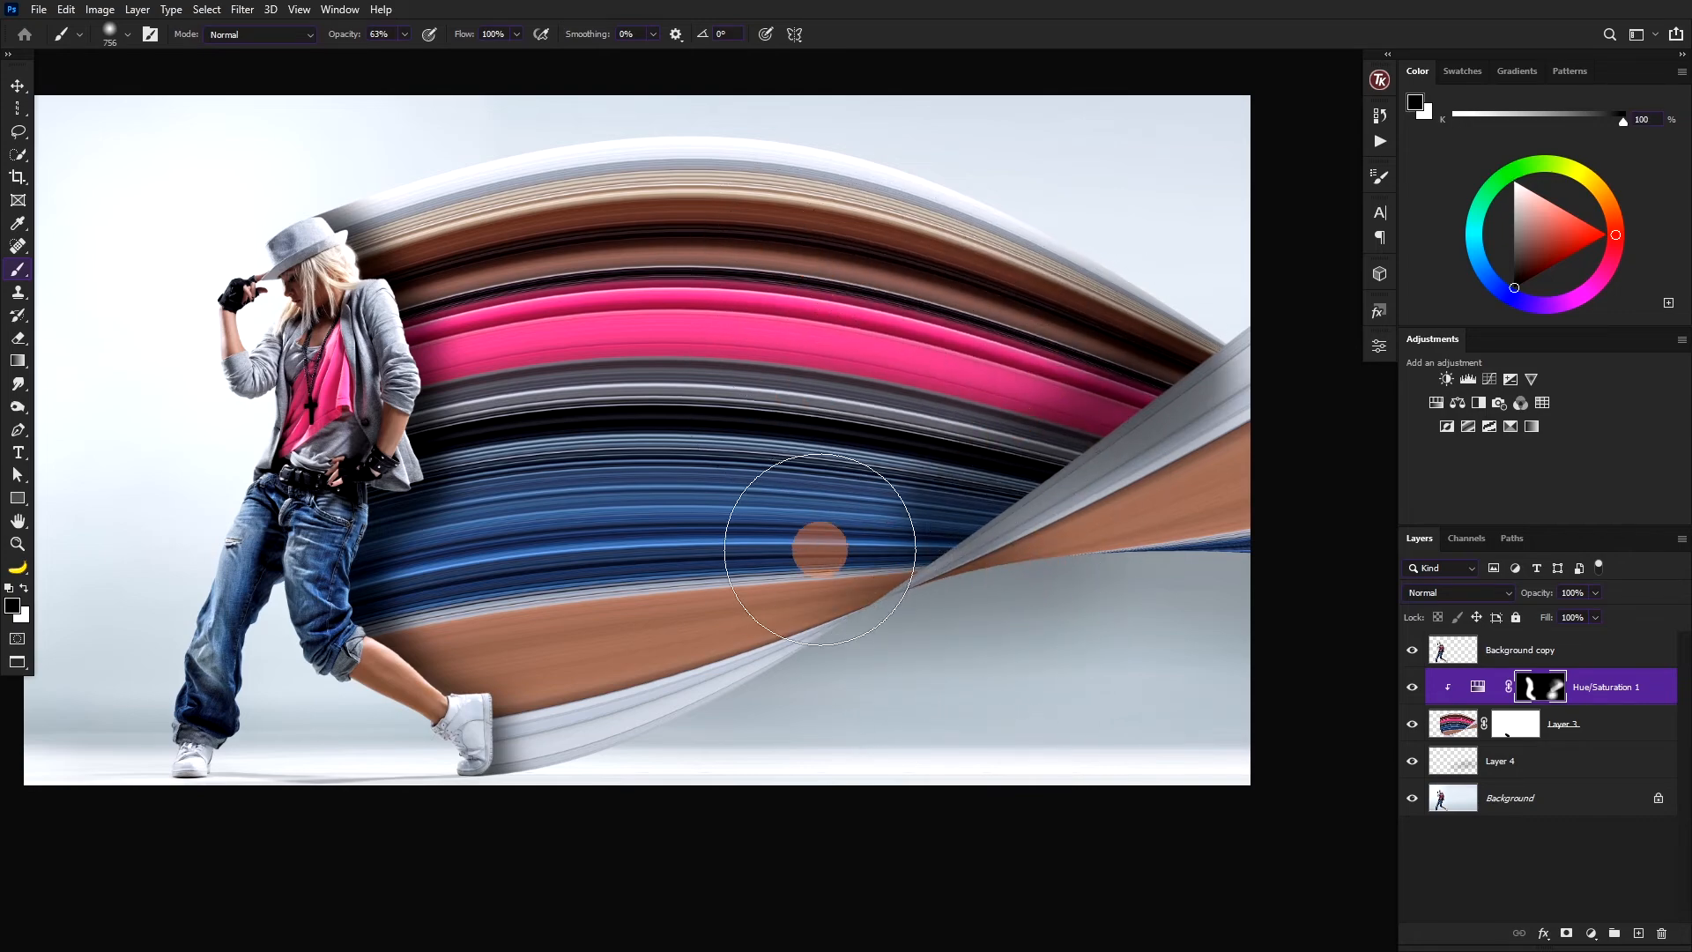
# Paint white on the Hue/Saturation mask with a 618 px brush to deepen the shadow across the twist and the adjoining upper stripes.
pyautogui.scroll(5, 1157, 472)
pyautogui.moveTo(902, 489); pyautogui.dragTo(588, 426)
pyautogui.press('x')
pyautogui.moveTo(922, 491)
pyautogui.mouseDown()
pyautogui.moveTo(799, 707)
pyautogui.moveTo(935, 643)
pyautogui.moveTo(964, 581)
pyautogui.moveTo(1010, 613)
pyautogui.moveTo(1205, 470)
pyautogui.moveTo(1212, 323)
pyautogui.moveTo(1217, 381)
pyautogui.moveTo(1179, 381)
pyautogui.moveTo(1215, 309)
pyautogui.moveTo(1080, 166)
pyautogui.moveTo(1176, 243)
pyautogui.moveTo(1229, 410)
pyautogui.mouseUp()
pyautogui.moveTo(1091, 353); pyautogui.dragTo(1038, 330)
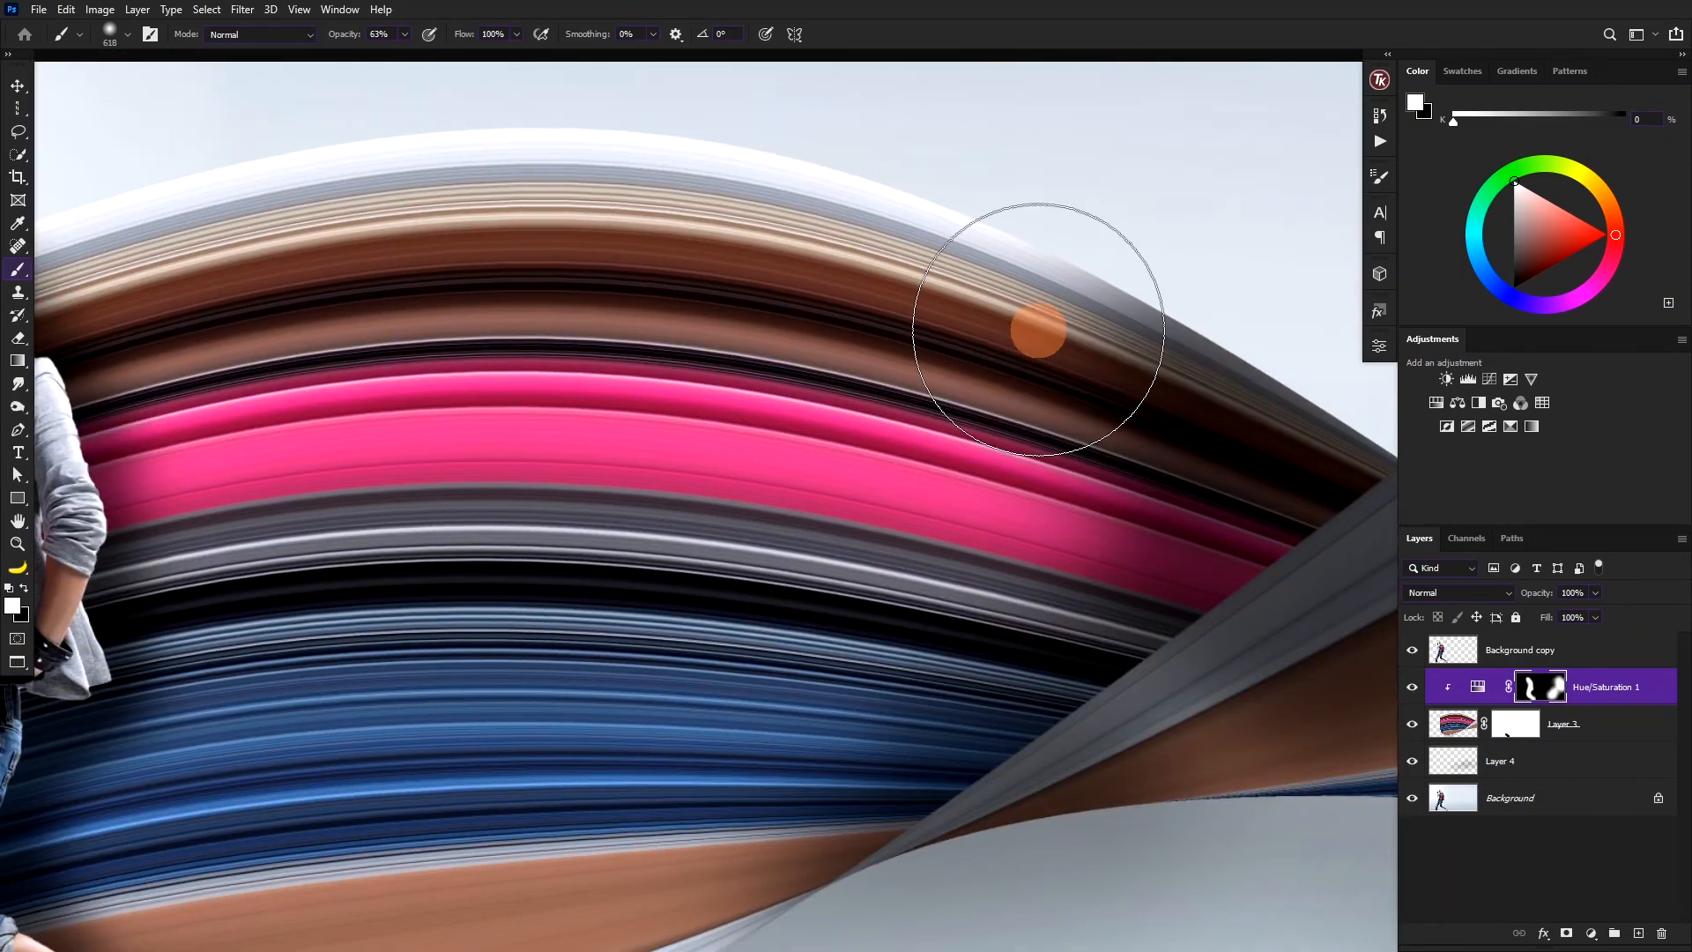
# Flatten the brush tip into a wide ellipse and paint white on the mask along the ribbon's upper edge to darken the outer stripes.
pyautogui.rightClick(1038, 331)
pyautogui.moveTo(650, 441); pyautogui.dragTo(593, 276)
pyautogui.click(593, 276)
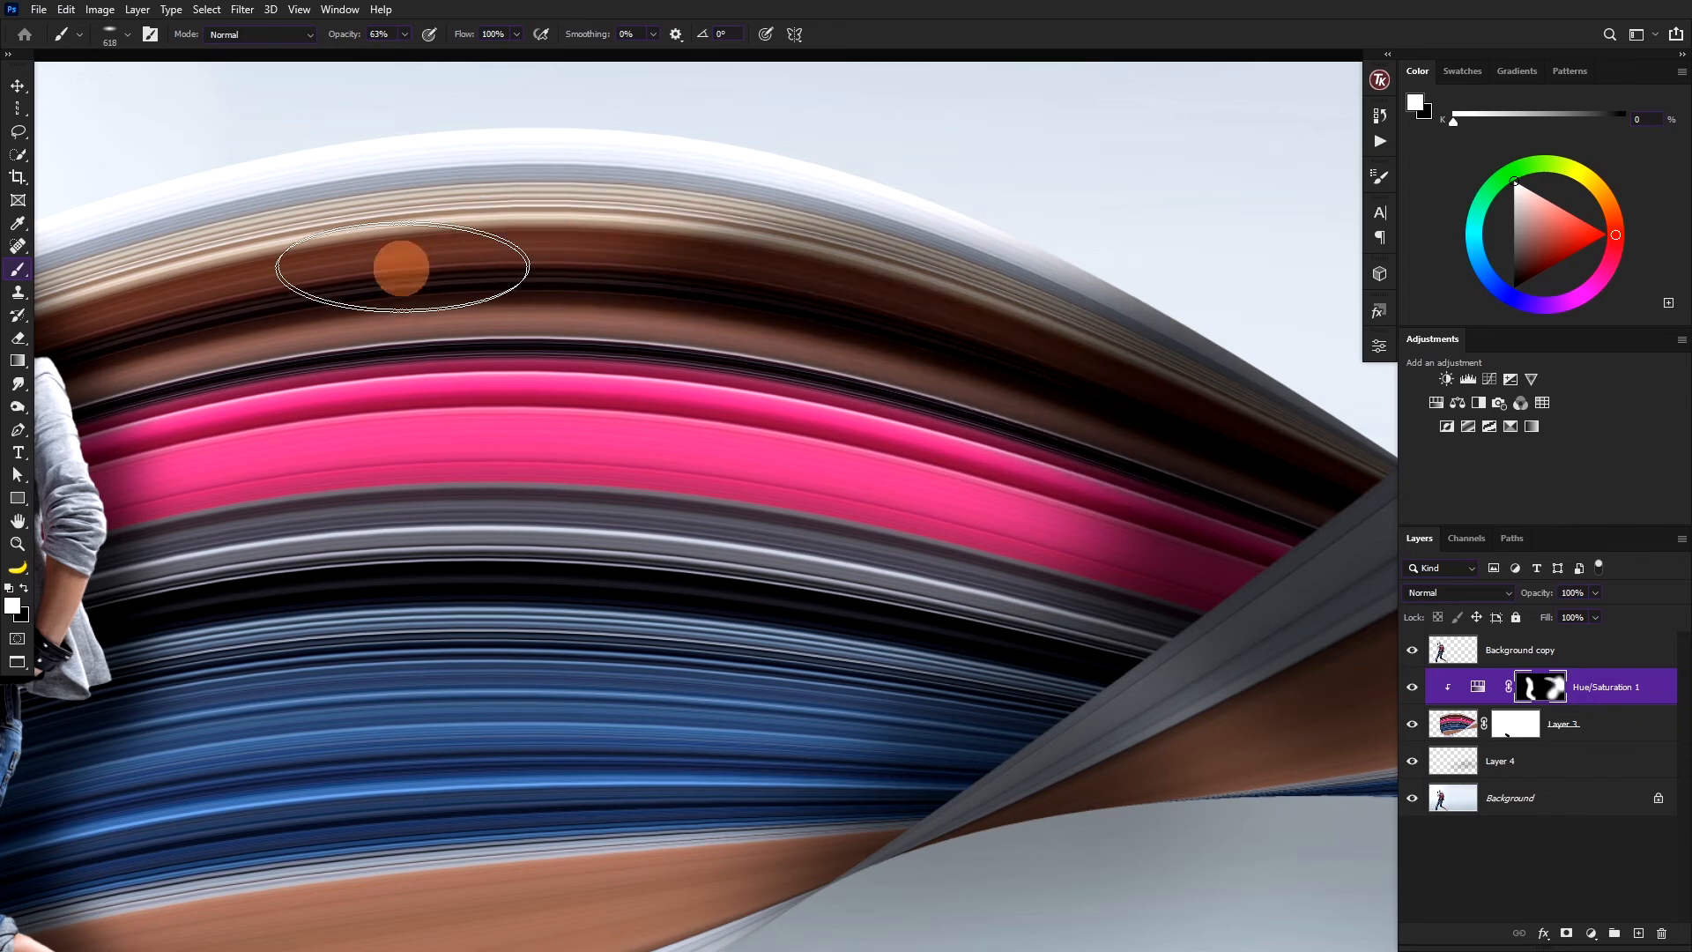
pyautogui.moveTo(1179, 386); pyautogui.dragTo(714, 88)
pyautogui.moveTo(1218, 336); pyautogui.dragTo(564, 106)
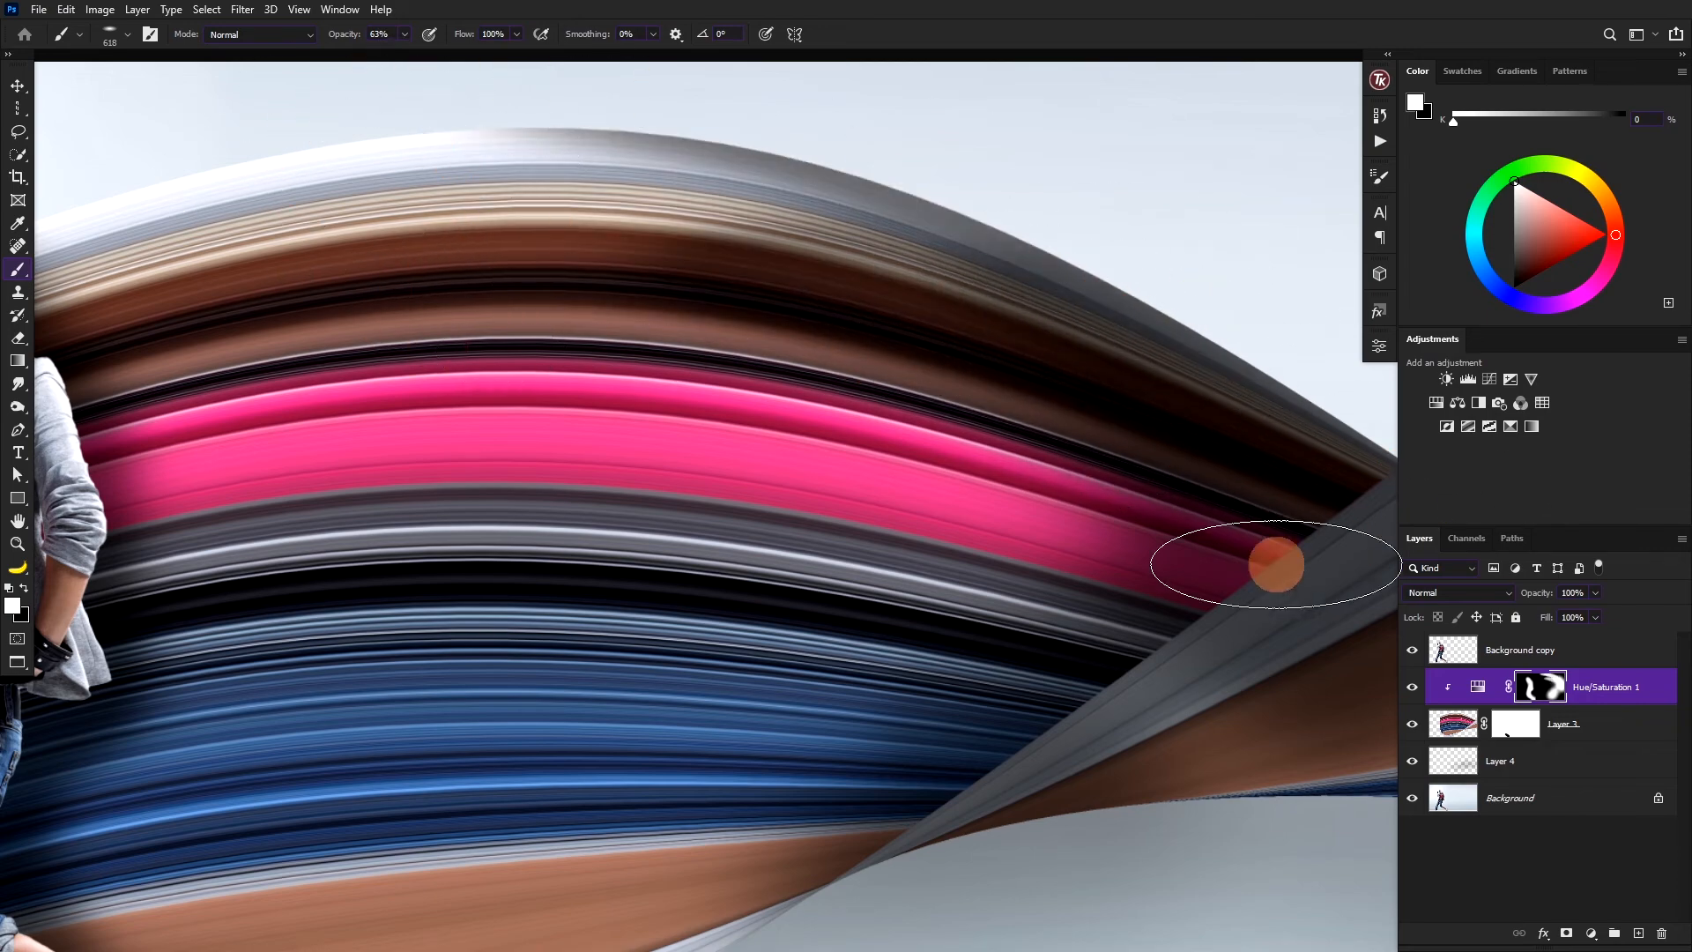
pyautogui.moveTo(1277, 564); pyautogui.dragTo(1110, 447)
pyautogui.moveTo(891, 348); pyautogui.dragTo(441, 123)
# Extend the upper-edge shading toward the hat with a 1456 px white brush, then paint black on the mask to brighten the pink and middle stripes.
pyautogui.scroll(-4, 829, 379)
pyautogui.moveTo(831, 378); pyautogui.dragTo(945, 376)
pyautogui.moveTo(758, 295); pyautogui.dragTo(336, 226)
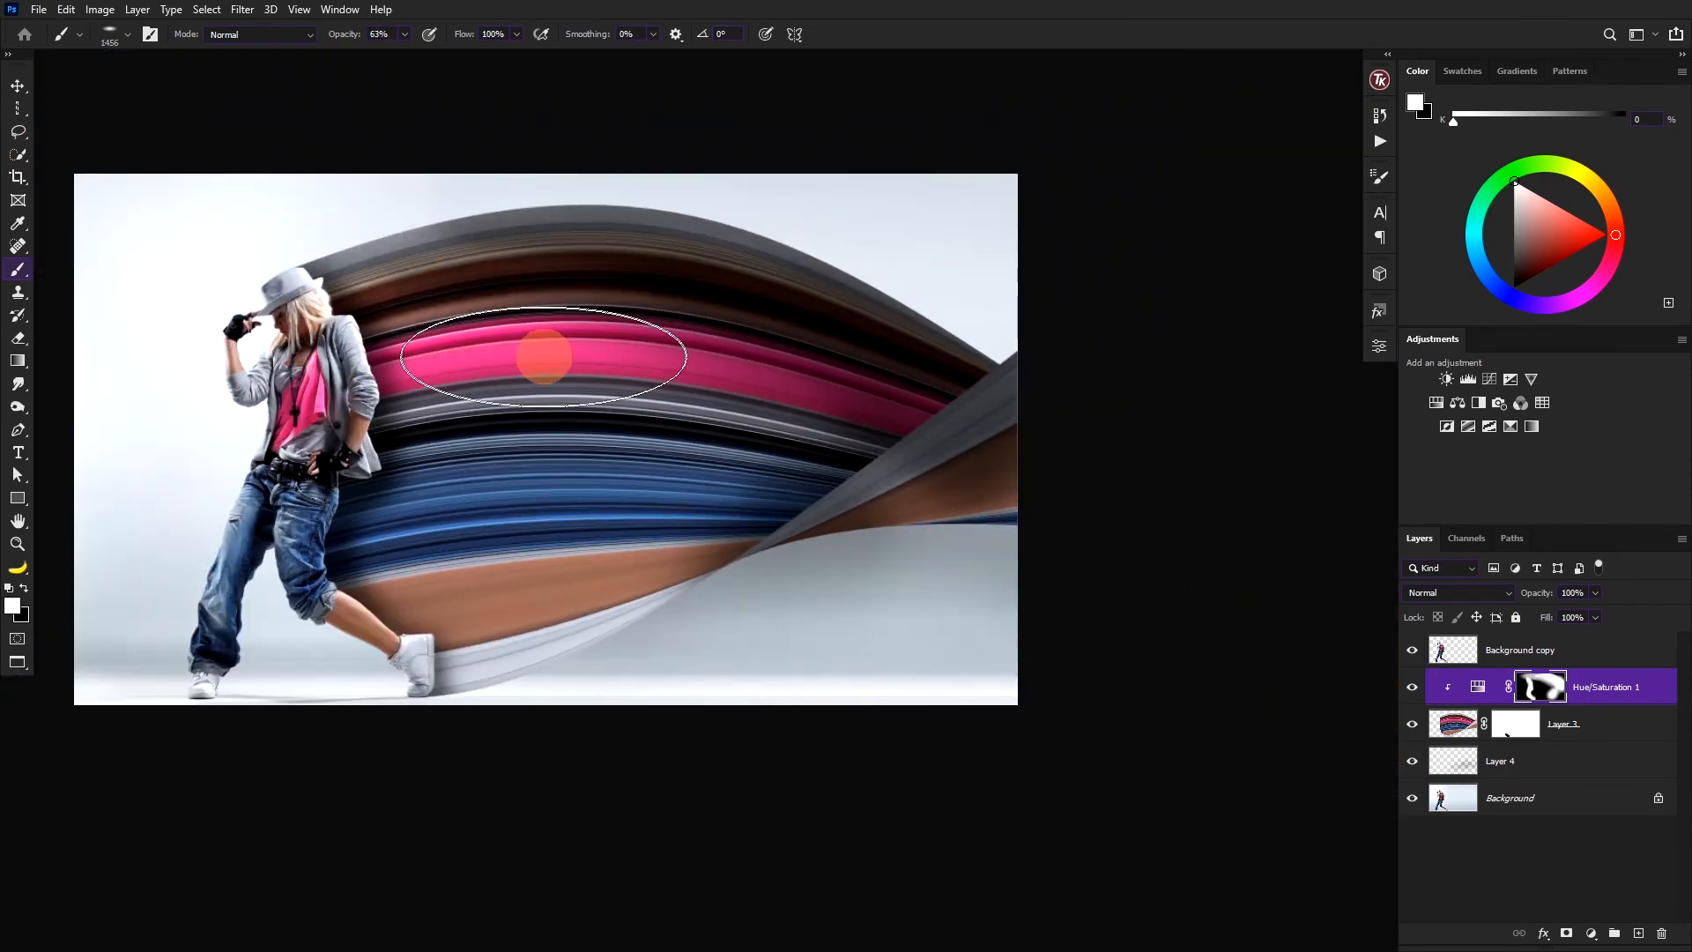
pyautogui.press('x')
pyautogui.moveTo(493, 322)
pyautogui.mouseDown()
pyautogui.moveTo(567, 287)
pyautogui.moveTo(582, 348)
pyautogui.moveTo(790, 373)
pyautogui.moveTo(671, 371)
pyautogui.mouseUp()
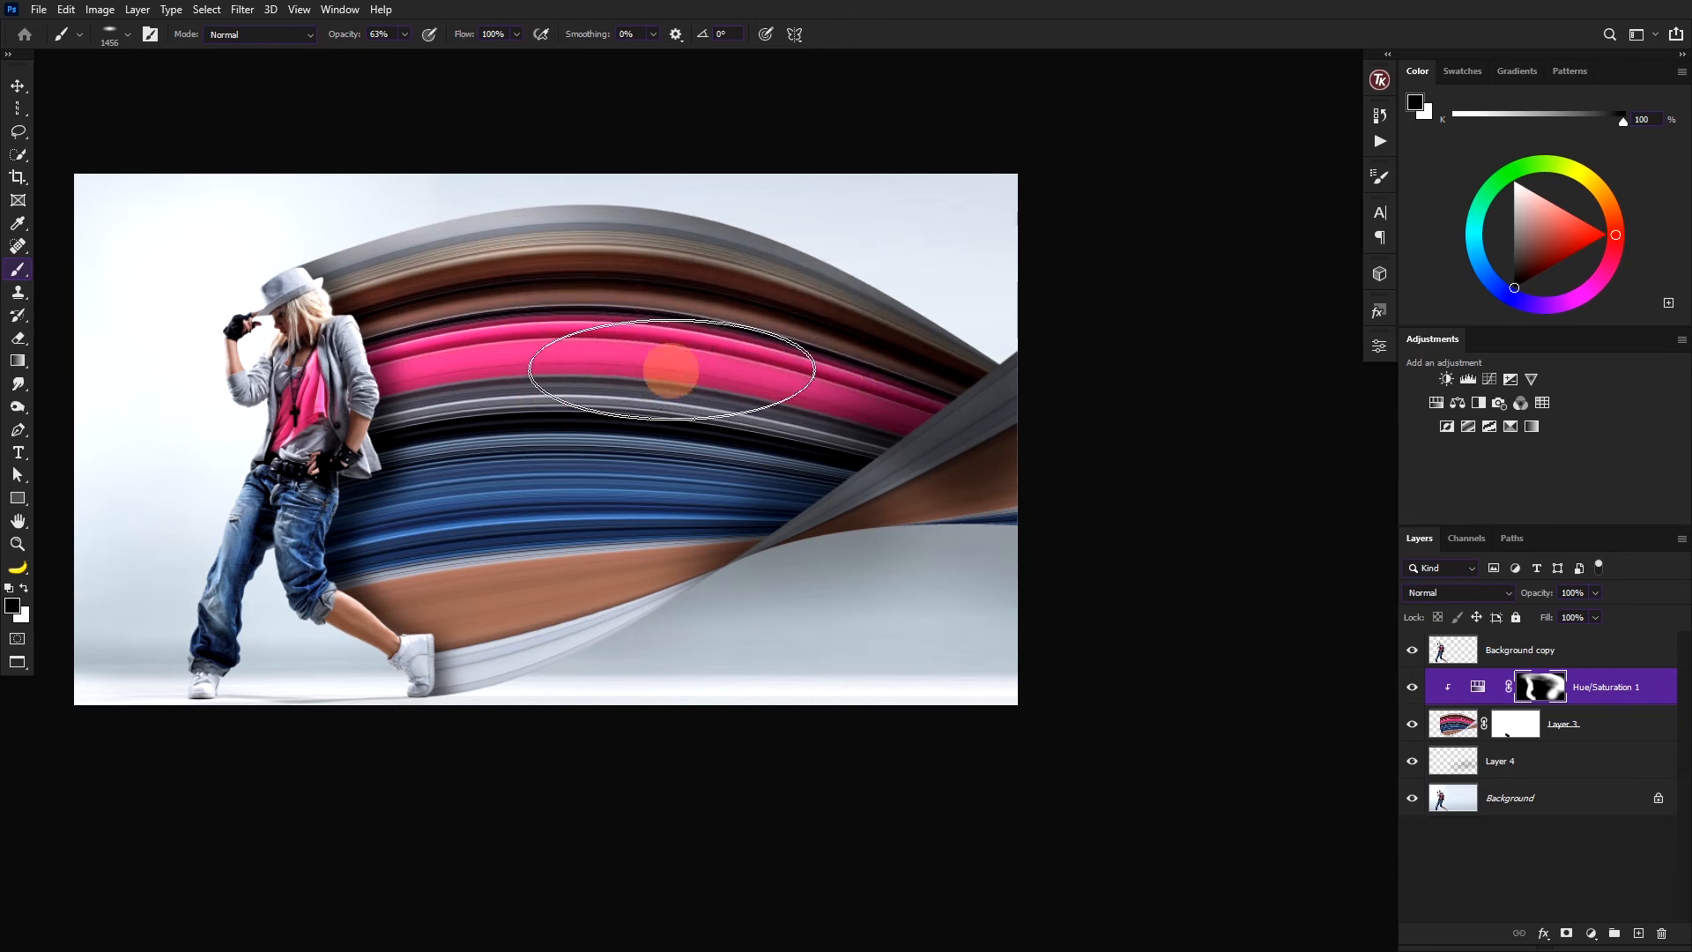
# Paint black on the mask with a smaller flat brush to bring back highlights on the folded gray band past the twist.
pyautogui.scroll(5, 862, 503)
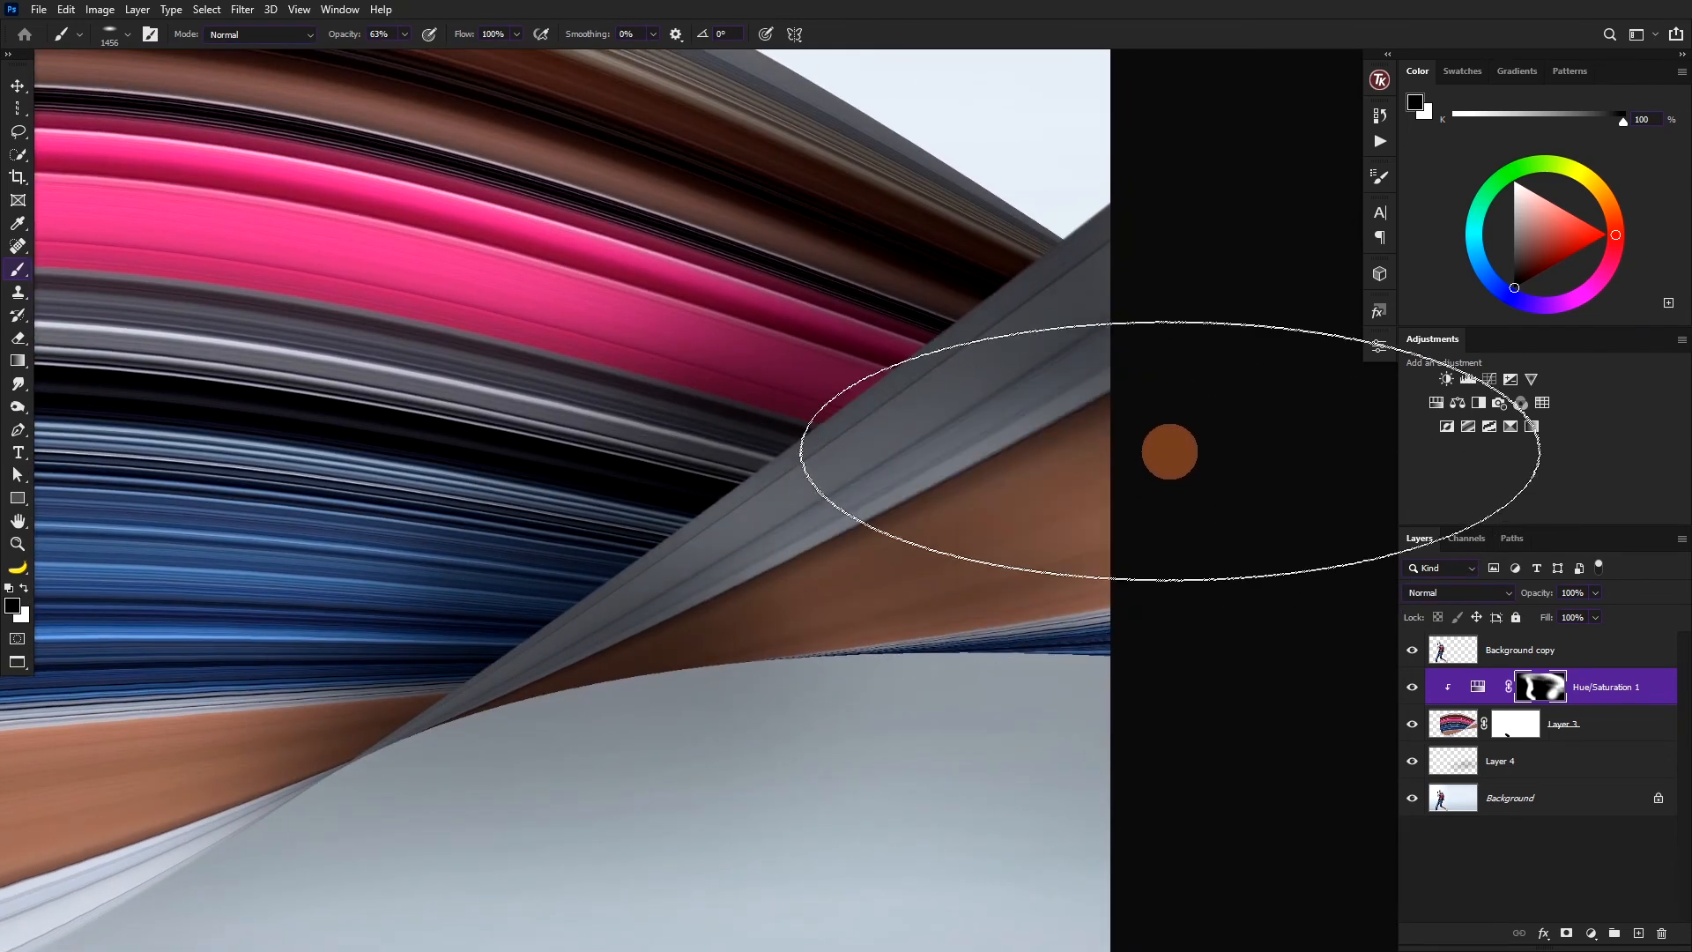
pyautogui.moveTo(922, 442); pyautogui.dragTo(541, 502)
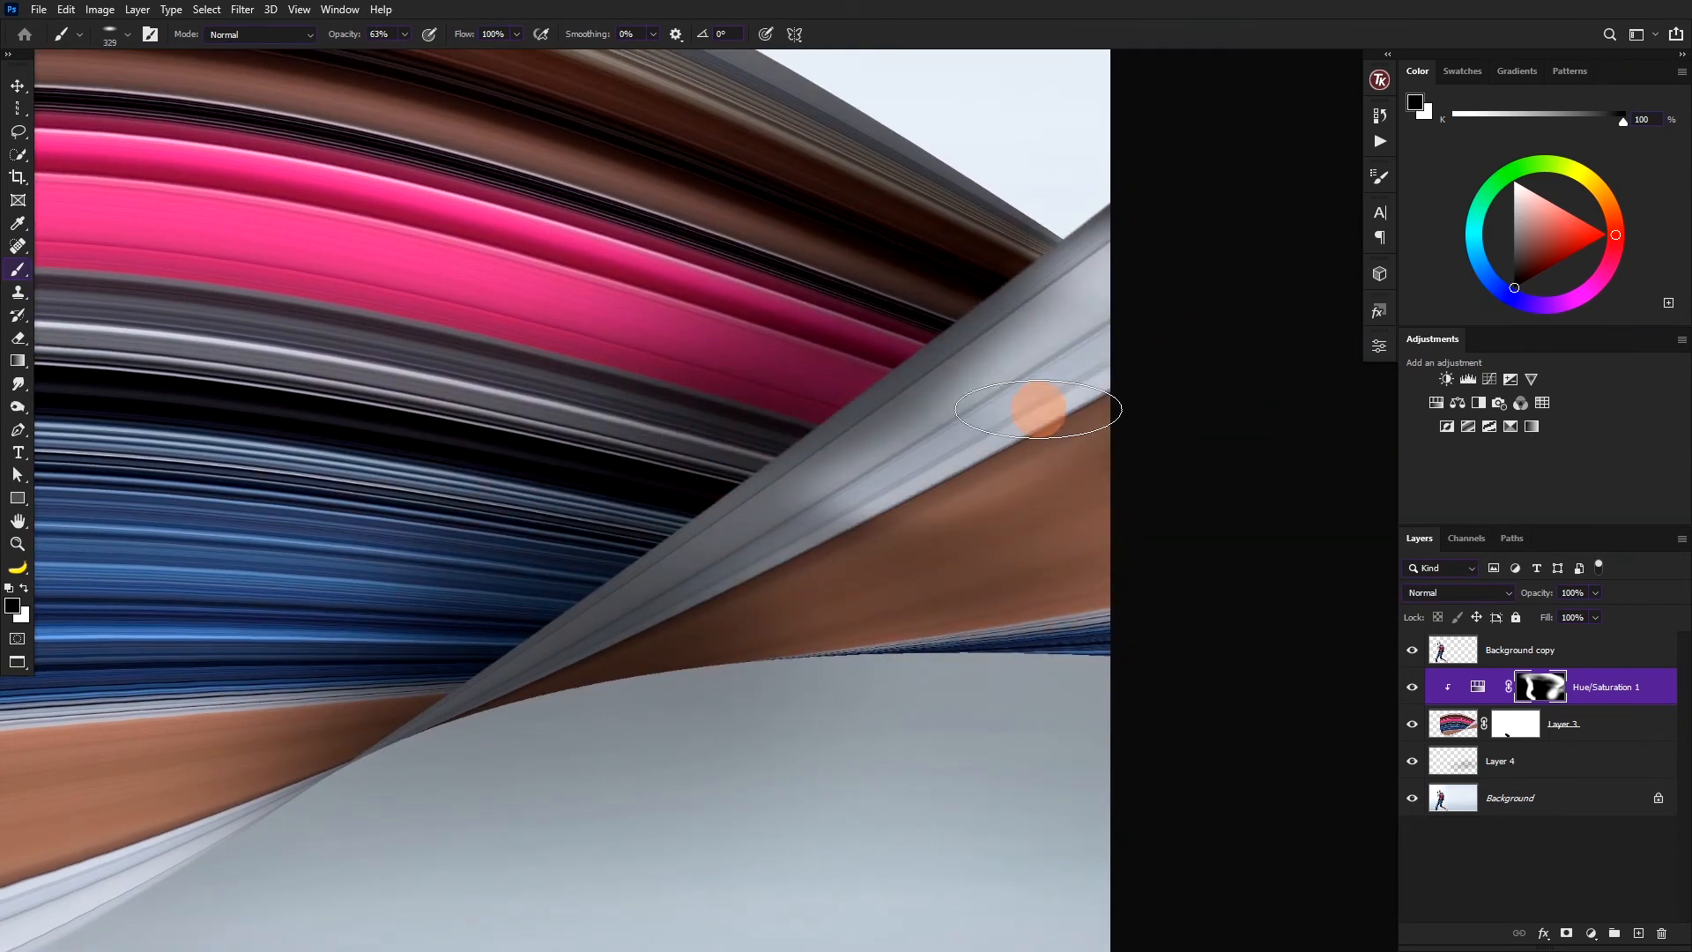
pyautogui.moveTo(1038, 409)
pyautogui.mouseDown()
pyautogui.moveTo(843, 646)
pyautogui.moveTo(1005, 435)
pyautogui.moveTo(529, 740)
pyautogui.moveTo(563, 765)
pyautogui.moveTo(1126, 435)
pyautogui.mouseUp()
pyautogui.scroll(-5, 1002, 453)
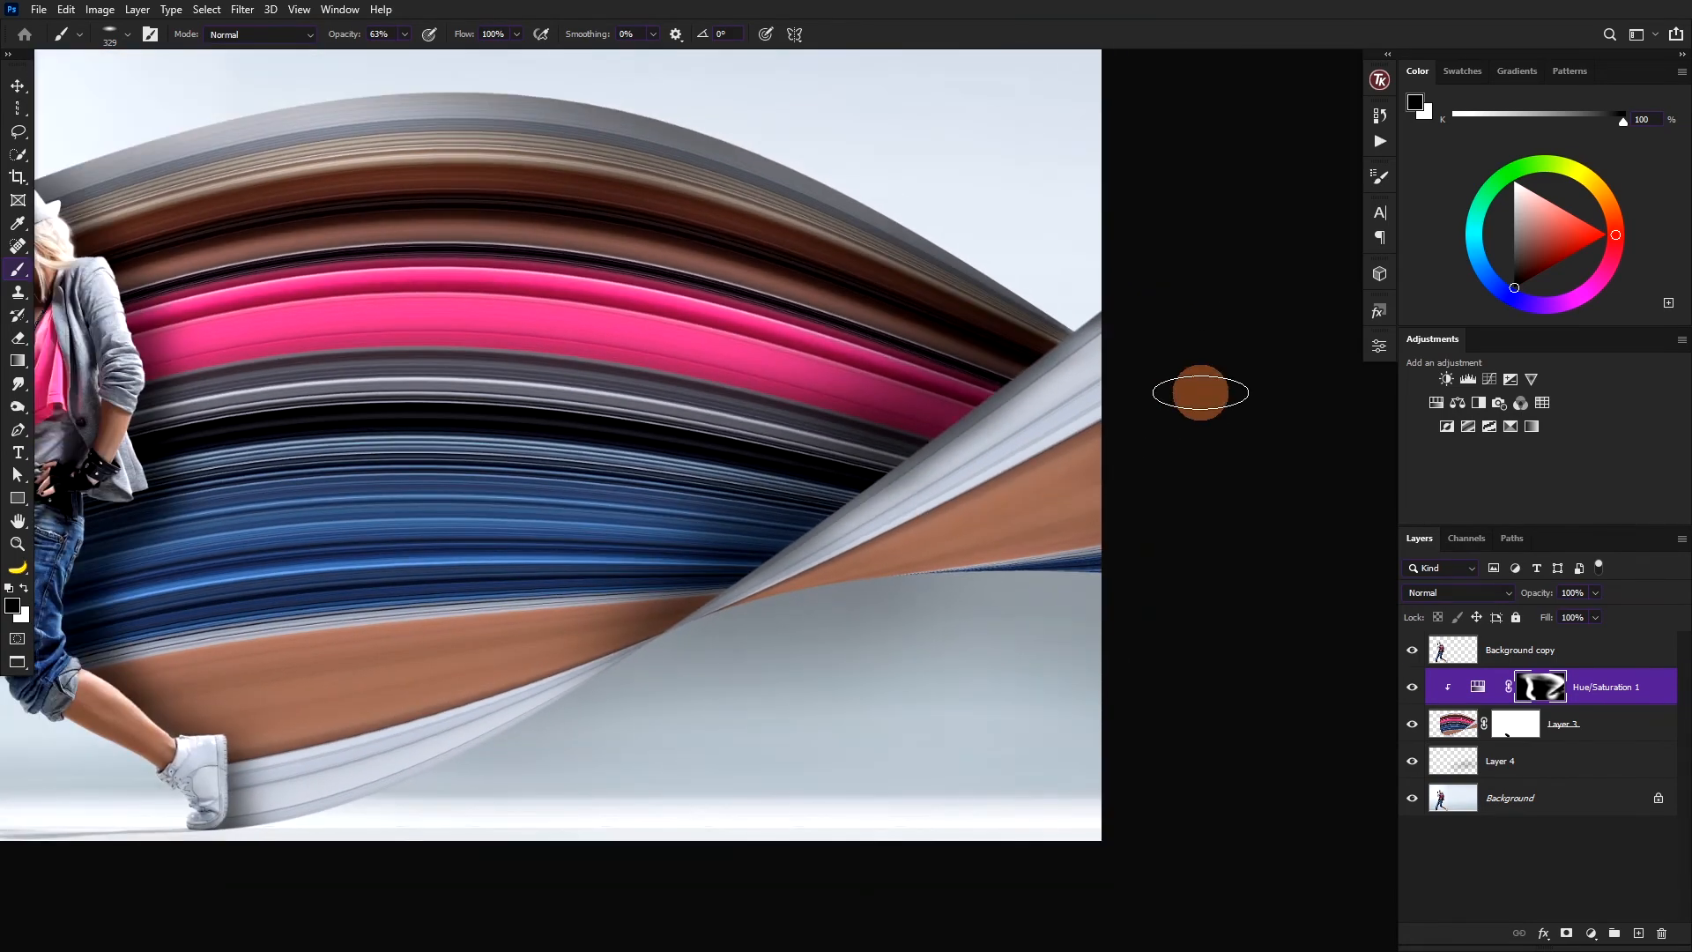
# Shade the ribbon's end beyond the twist with white on the mask, then soften that shading with a 555 px black brush at 27% opacity.
pyautogui.press('x')
pyautogui.moveTo(1088, 393)
pyautogui.mouseDown()
pyautogui.moveTo(907, 548)
pyautogui.moveTo(718, 631)
pyautogui.moveTo(1122, 563)
pyautogui.moveTo(894, 597)
pyautogui.mouseUp()
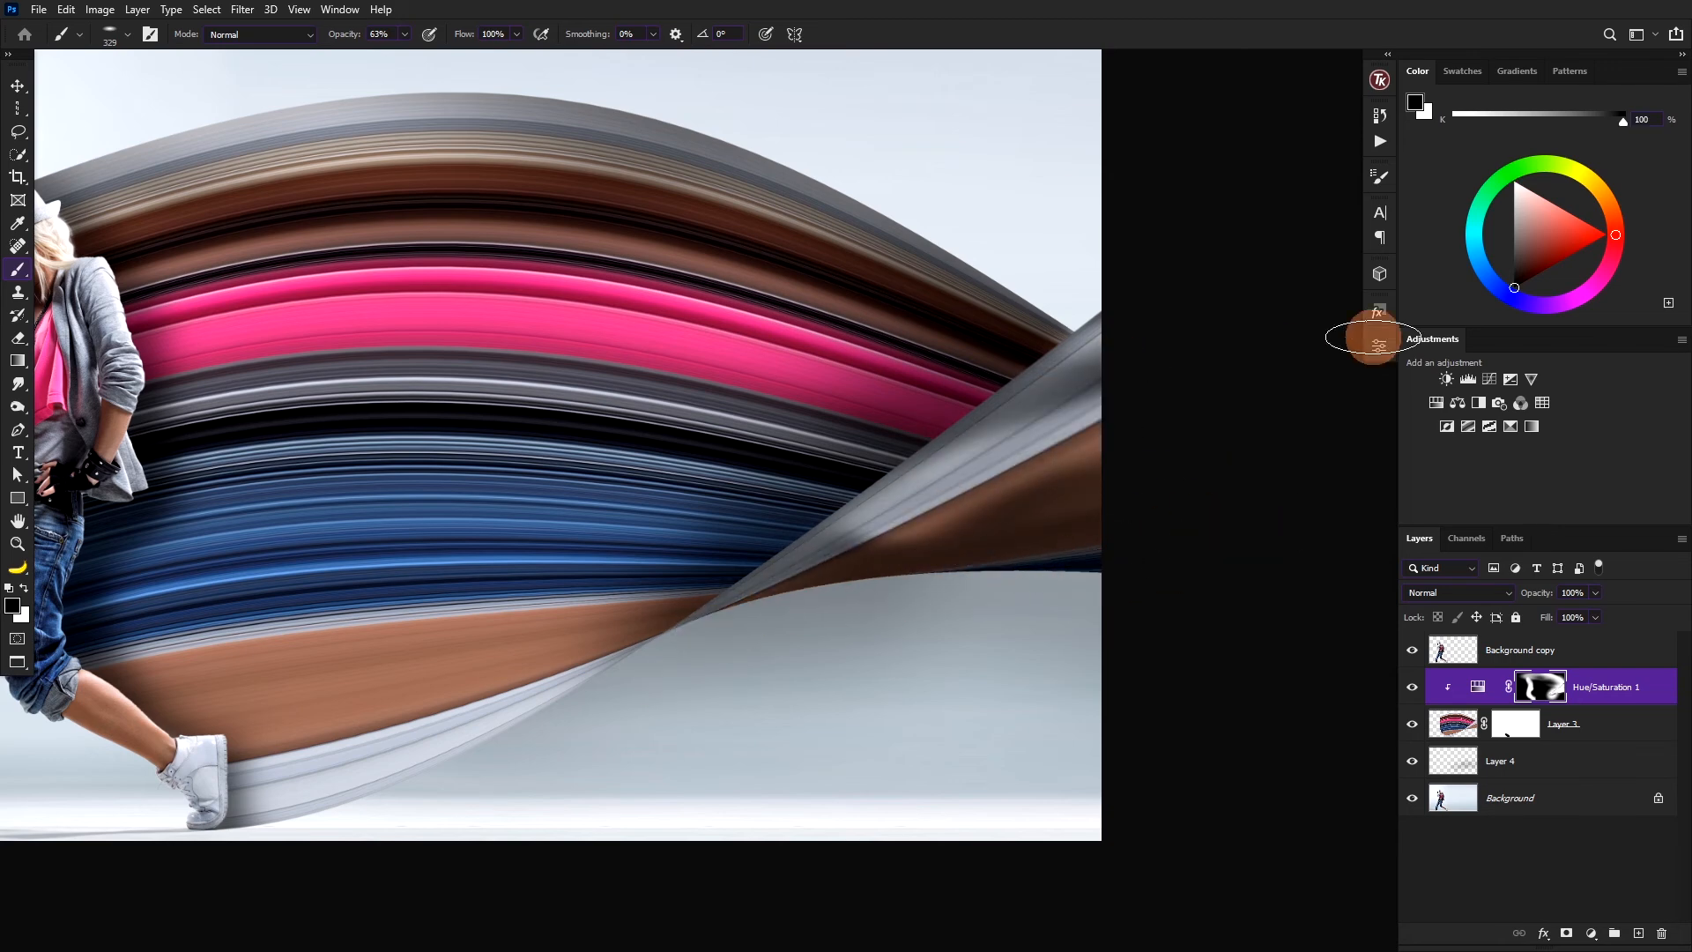
pyautogui.press('x')
pyautogui.moveTo(1023, 476)
pyautogui.mouseDown()
pyautogui.moveTo(1096, 480)
pyautogui.moveTo(1145, 367)
pyautogui.moveTo(990, 503)
pyautogui.moveTo(875, 543)
pyautogui.moveTo(1235, 377)
pyautogui.moveTo(956, 484)
pyautogui.moveTo(1028, 537)
pyautogui.moveTo(915, 548)
pyautogui.moveTo(826, 588)
pyautogui.mouseUp()
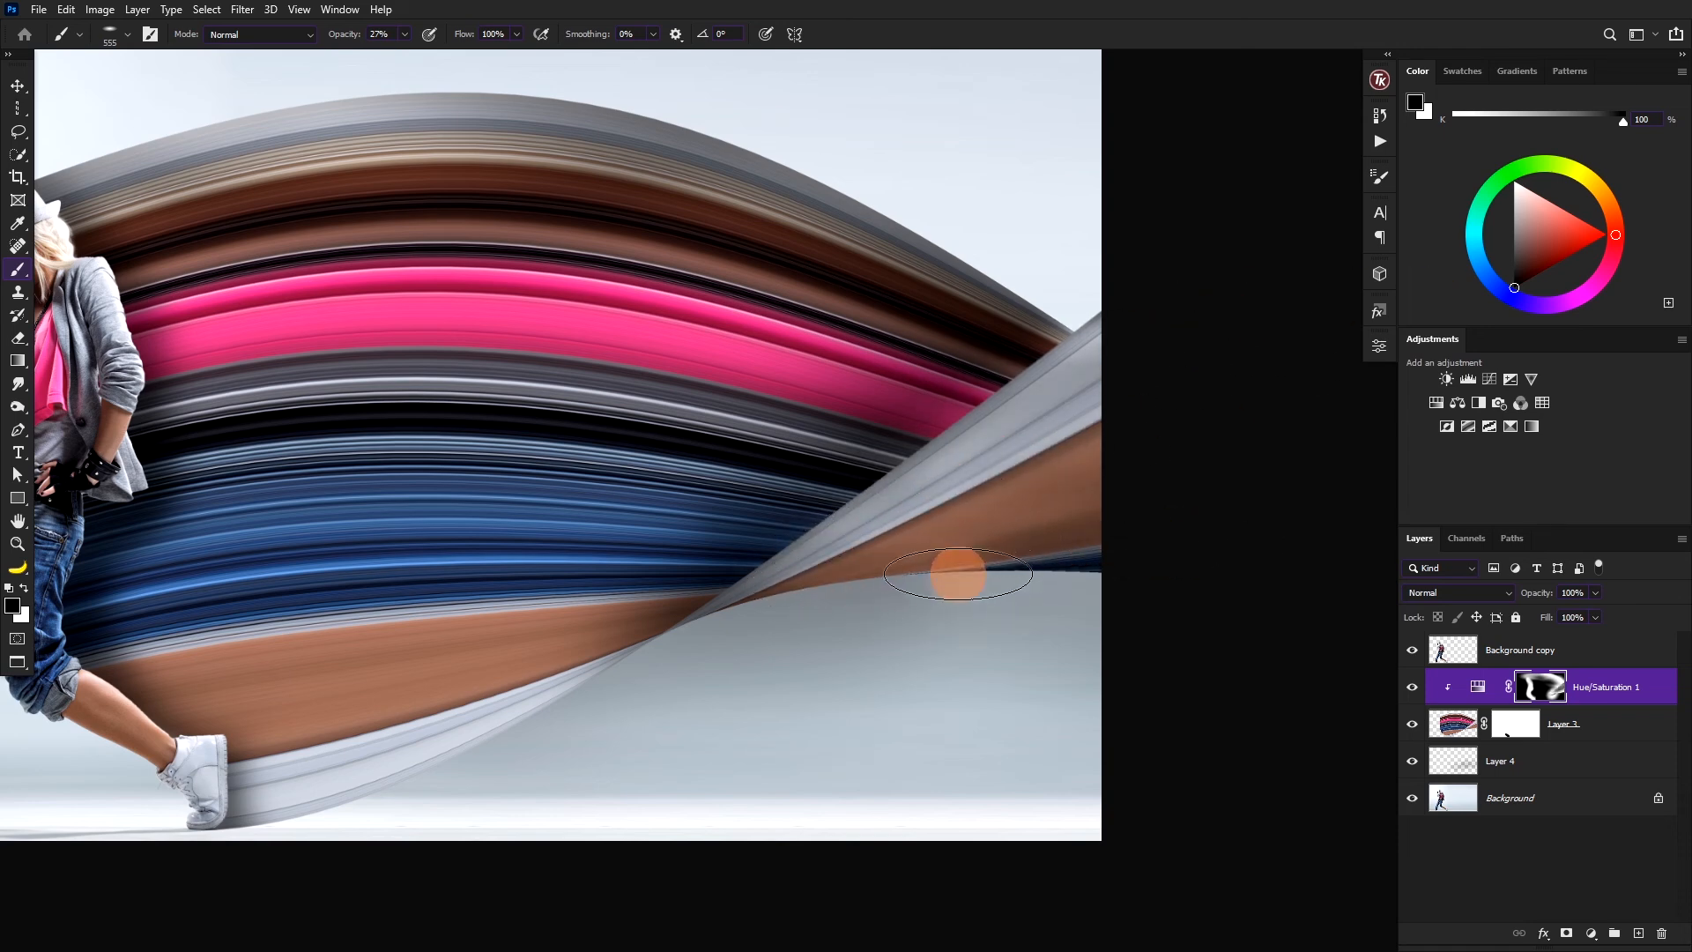
# Paint black at 27% opacity on the Hue/Saturation mask to lighten the shadow over the ribbon's upper stripes.
pyautogui.scroll(-5, 956, 574)
pyautogui.moveTo(907, 454); pyautogui.dragTo(972, 450)
pyautogui.scroll(2, 830, 450)
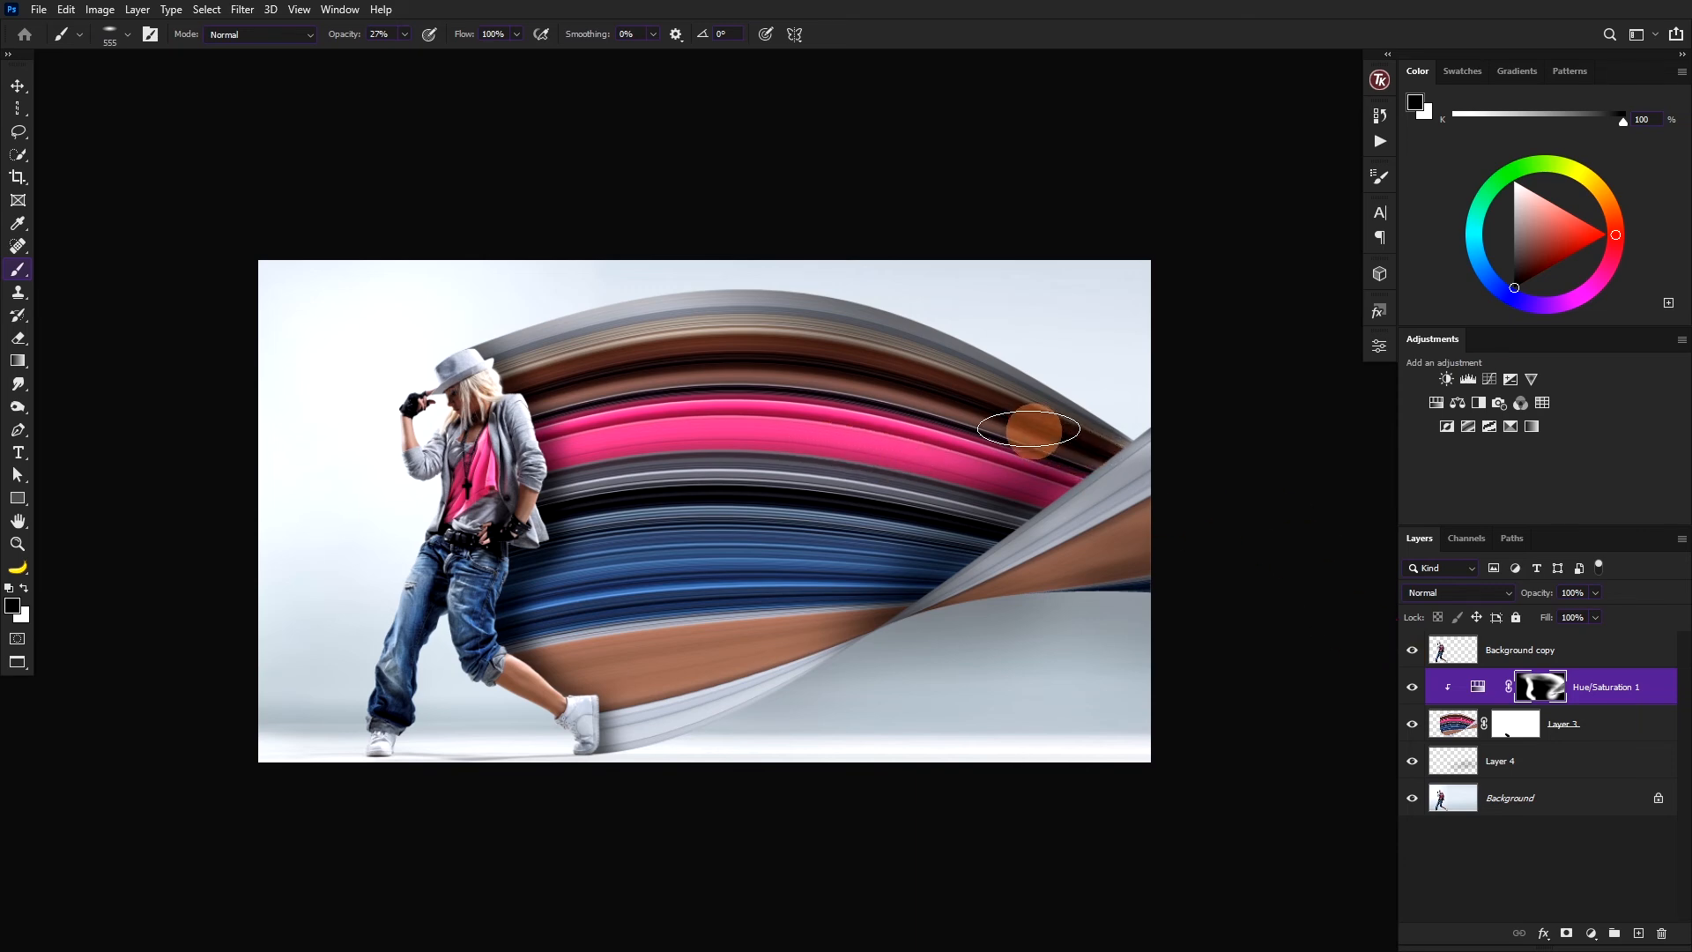
pyautogui.moveTo(984, 453)
pyautogui.mouseDown()
pyautogui.moveTo(676, 354)
pyautogui.moveTo(1043, 436)
pyautogui.moveTo(624, 324)
pyautogui.moveTo(1038, 401)
pyautogui.moveTo(669, 316)
pyautogui.moveTo(971, 352)
pyautogui.moveTo(815, 391)
pyautogui.mouseUp()
pyautogui.moveTo(1045, 439)
pyautogui.mouseDown()
pyautogui.moveTo(907, 503)
pyautogui.moveTo(1026, 433)
pyautogui.mouseUp()
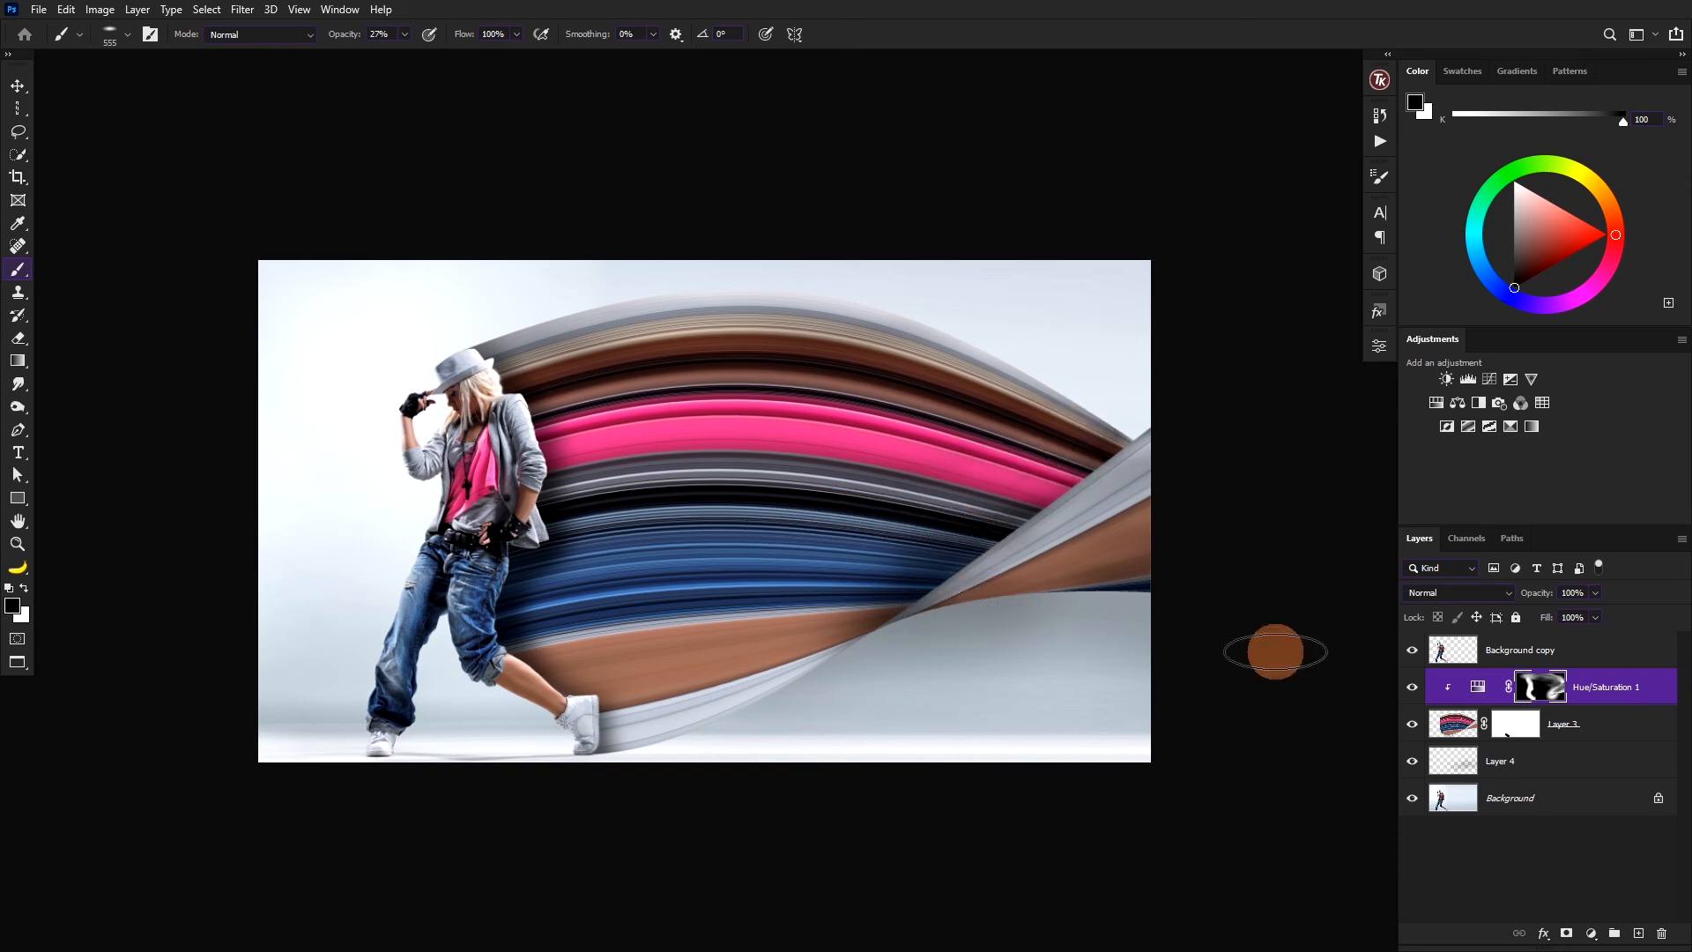
# Create a new layer above the Hue/Saturation adjustment and clip it to the stripes.
pyautogui.click(1633, 921)
pyautogui.rightClick(1541, 689)
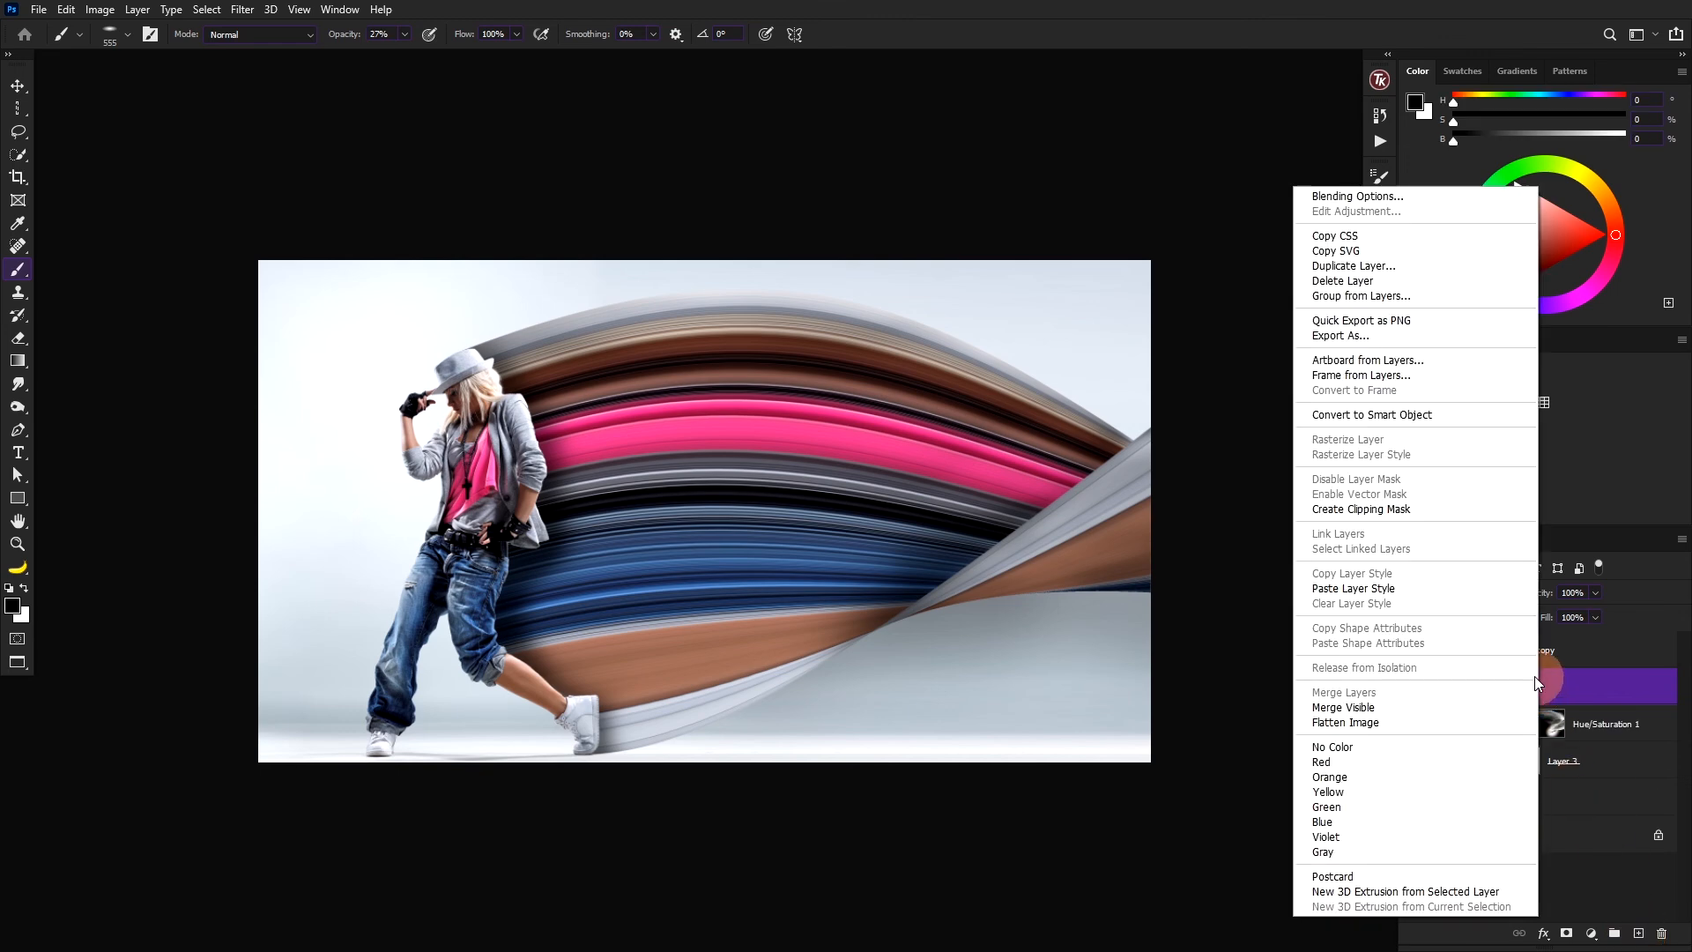
pyautogui.click(1467, 509)
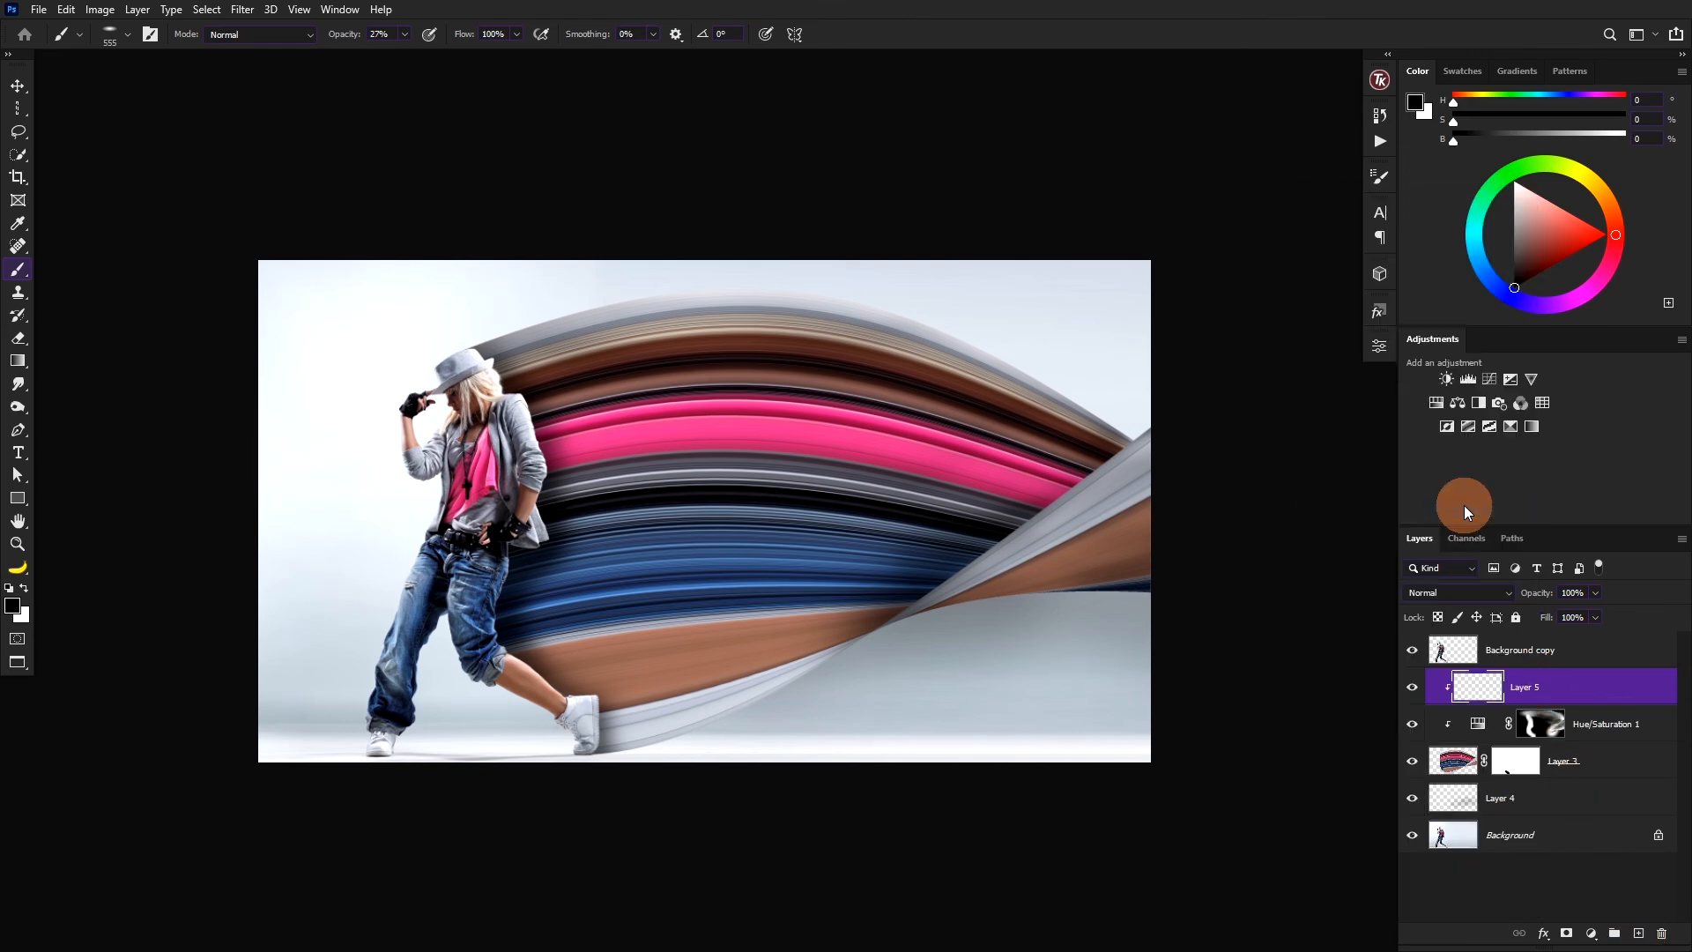
# Paint soft white highlights across the middle of the stripes on Layer 5 with a 1016 px brush at 27% opacity.
pyautogui.click(24, 589)
pyautogui.moveTo(751, 635); pyautogui.dragTo(649, 652)
pyautogui.moveTo(776, 564); pyautogui.dragTo(650, 593)
pyautogui.moveTo(638, 397)
pyautogui.mouseDown()
pyautogui.moveTo(907, 393)
pyautogui.moveTo(705, 353)
pyautogui.mouseUp()
# Set Layer 5's blend mode to Screen and its opacity to 31%.
pyautogui.click(1511, 598)
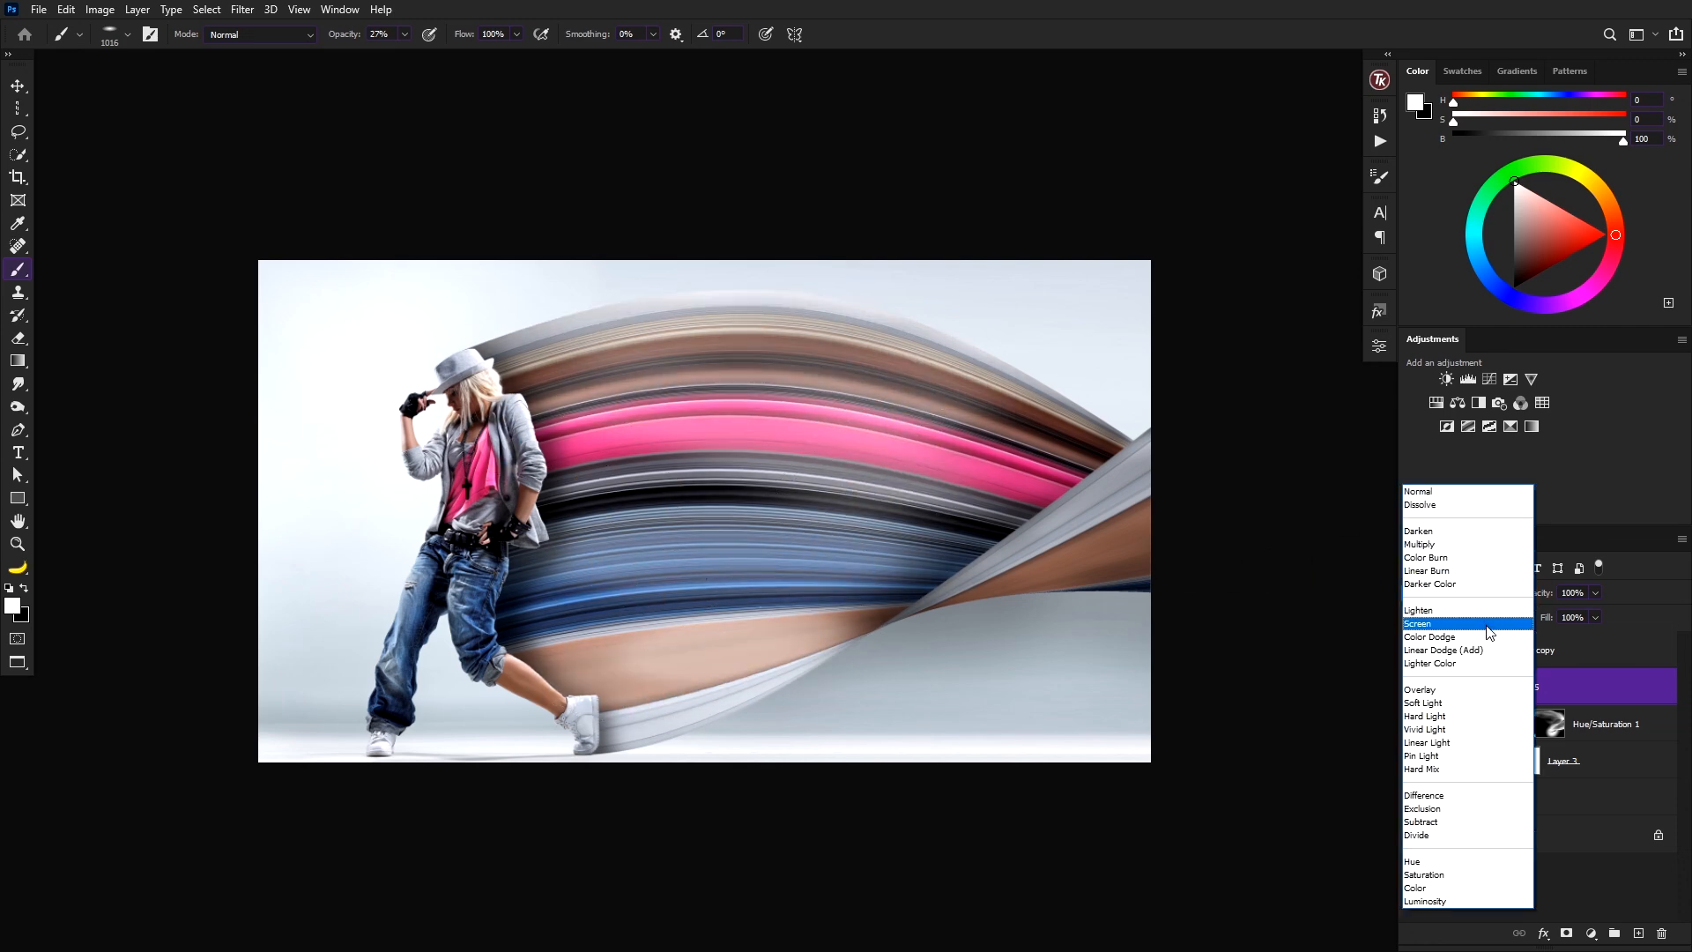
pyautogui.click(1496, 625)
pyautogui.moveTo(1534, 593); pyautogui.dragTo(1523, 599)
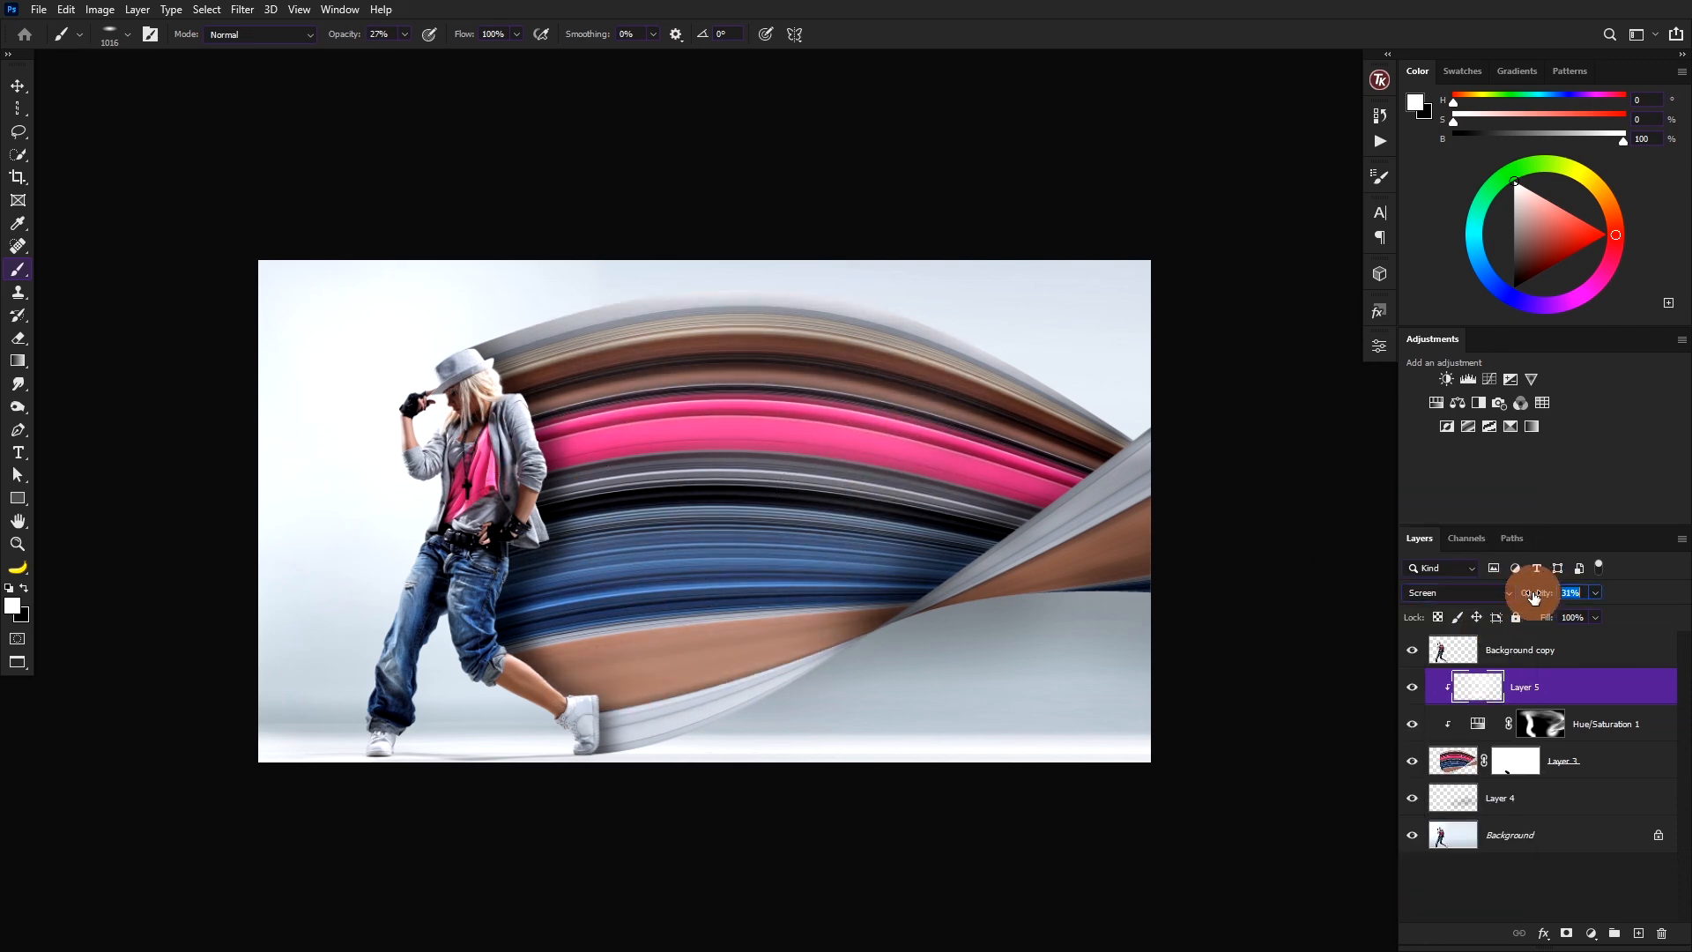
# Add a mask to Layer 5 and paint black at 27% opacity on it to soften the highlights across the stripes.
pyautogui.click(1566, 934)
pyautogui.press('x')
pyautogui.moveTo(862, 567)
pyautogui.mouseDown()
pyautogui.moveTo(639, 419)
pyautogui.moveTo(899, 468)
pyautogui.moveTo(437, 432)
pyautogui.mouseUp()
pyautogui.scroll(-1, 888, 606)
pyautogui.moveTo(898, 526); pyautogui.dragTo(889, 556)
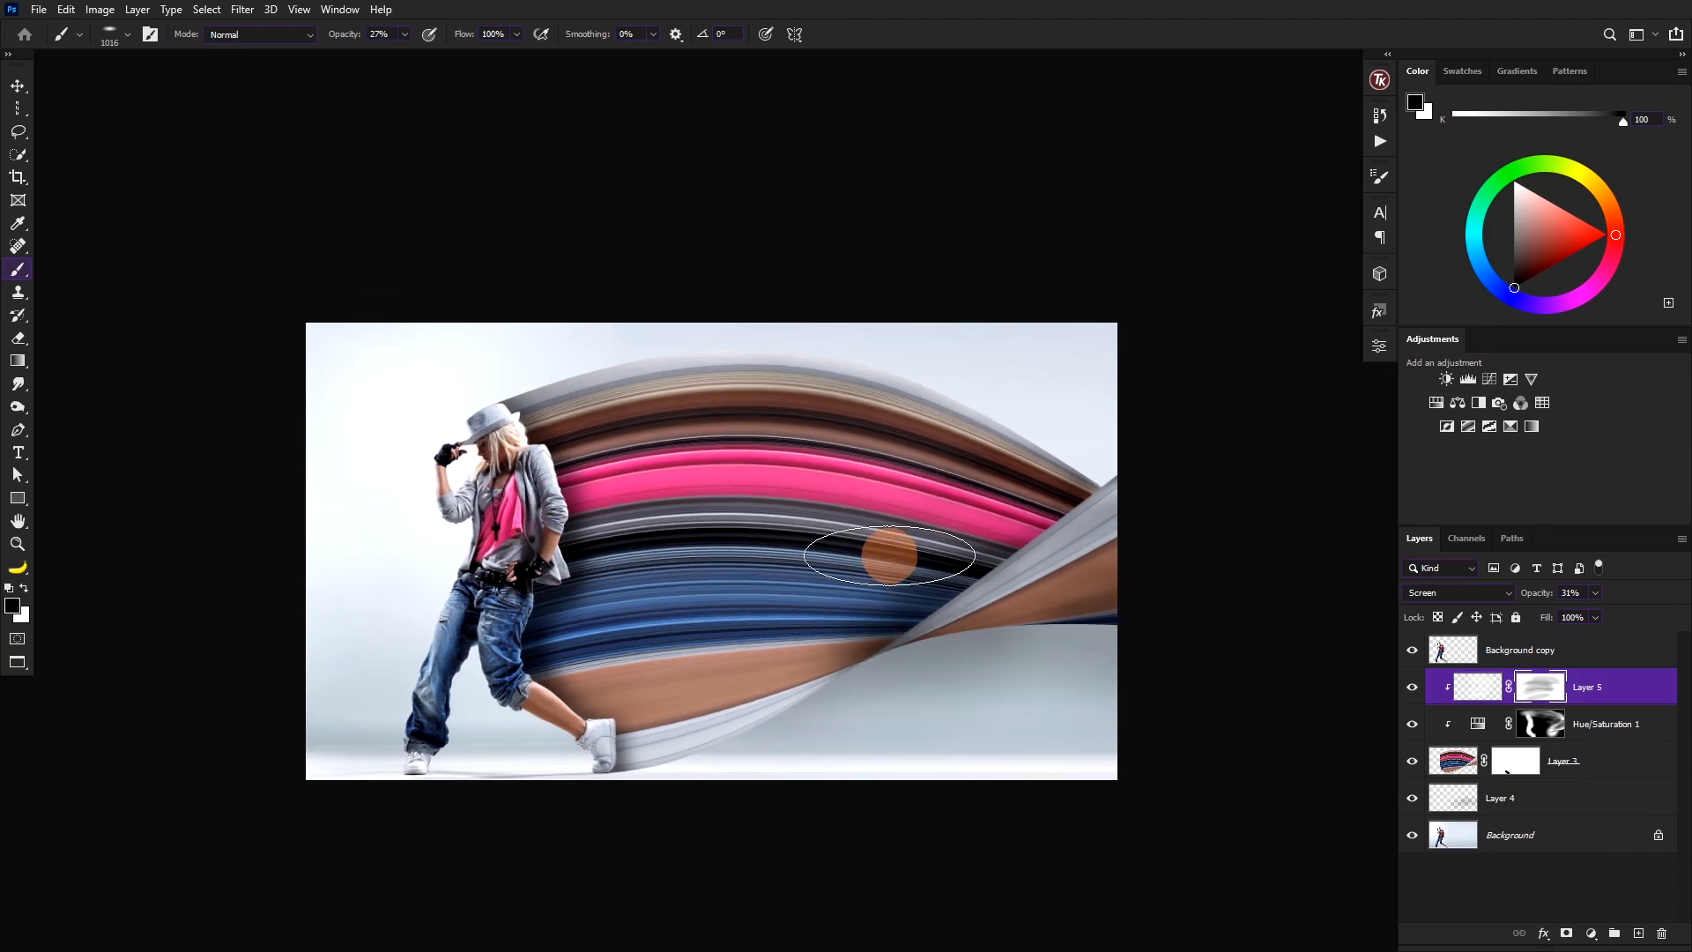